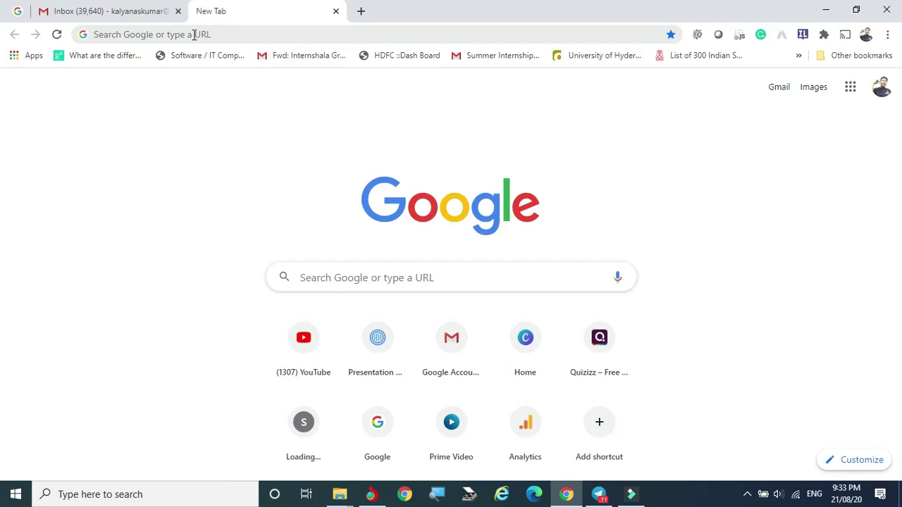
Step: Go to slido.com in the new tab so the Slido homepage loads
click(203, 34)
text(s)
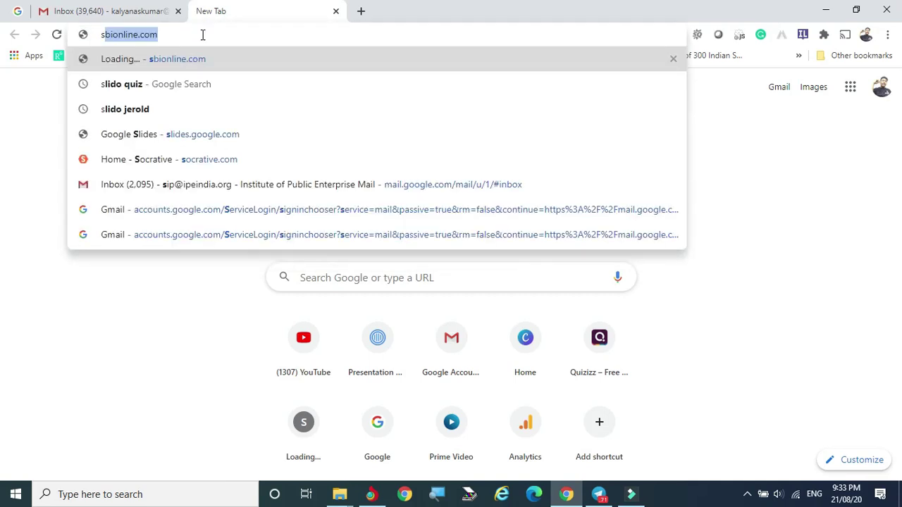
text(lido.com)
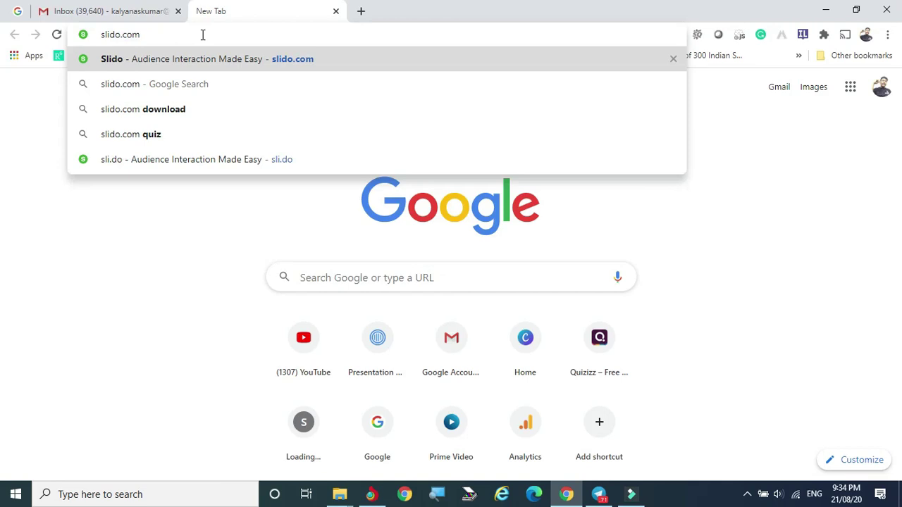
key(Return)
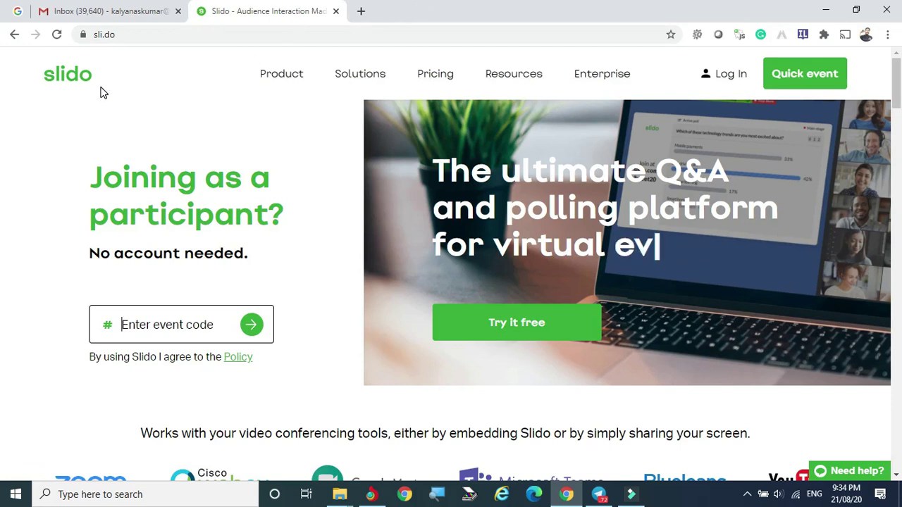
mouse_move(275, 75)
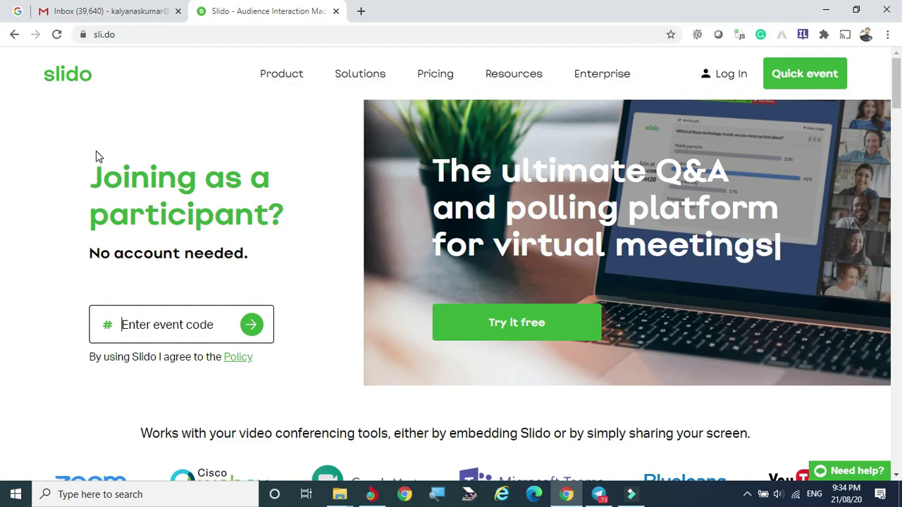
mouse_move(301, 82)
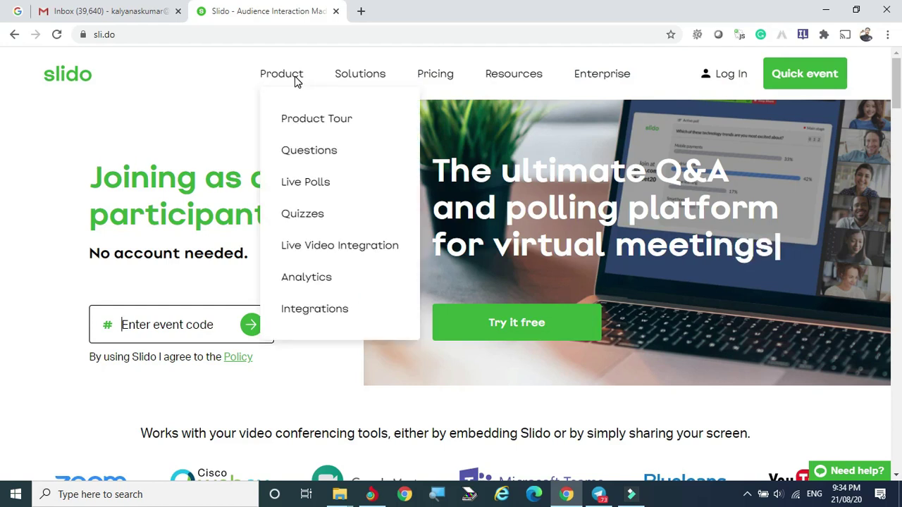
Step: Browse each feature in the Product menu, then open the Pricing page
mouse_move(298, 147)
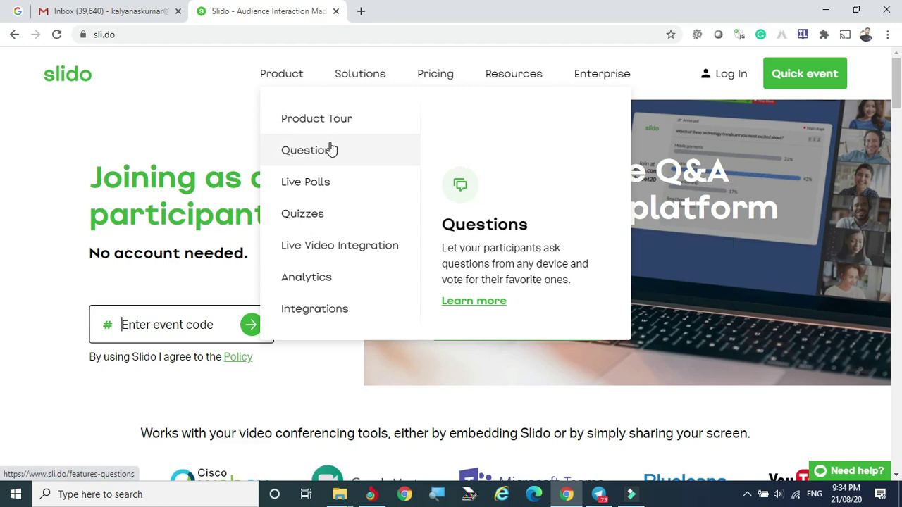
mouse_move(329, 187)
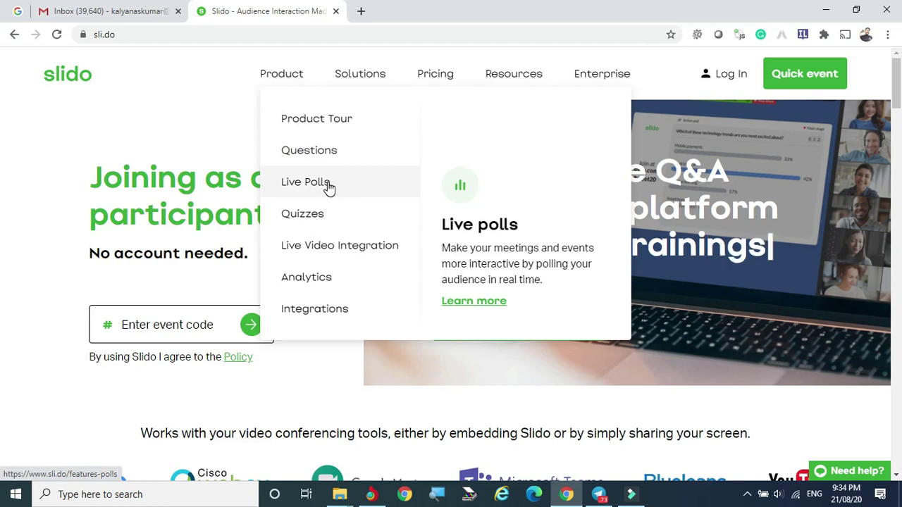
mouse_move(321, 224)
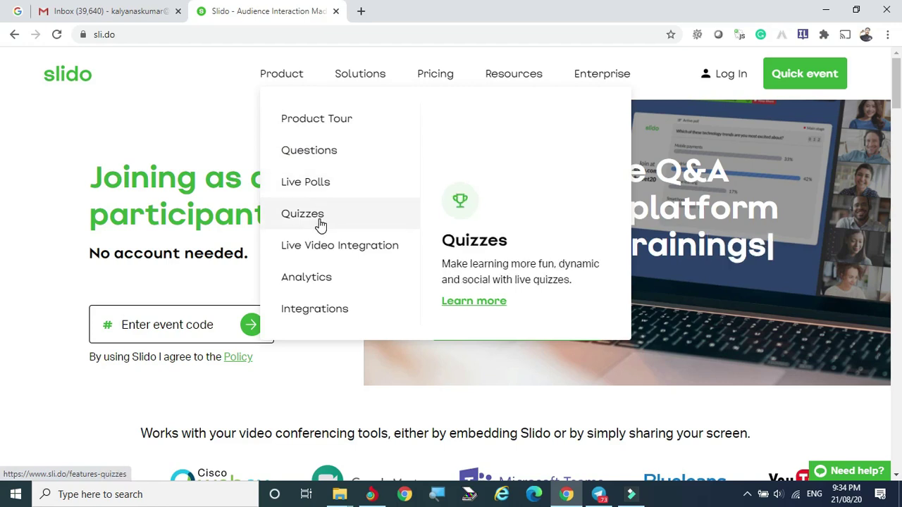
mouse_move(367, 244)
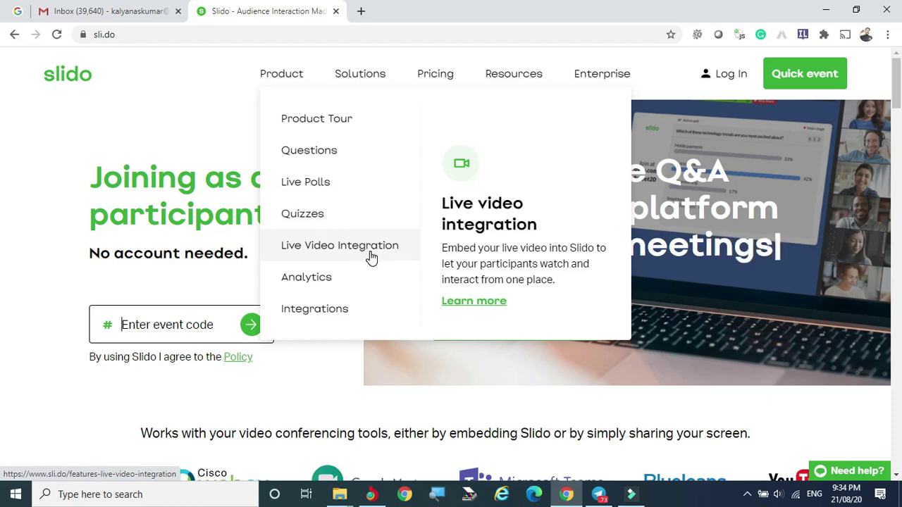
mouse_move(329, 310)
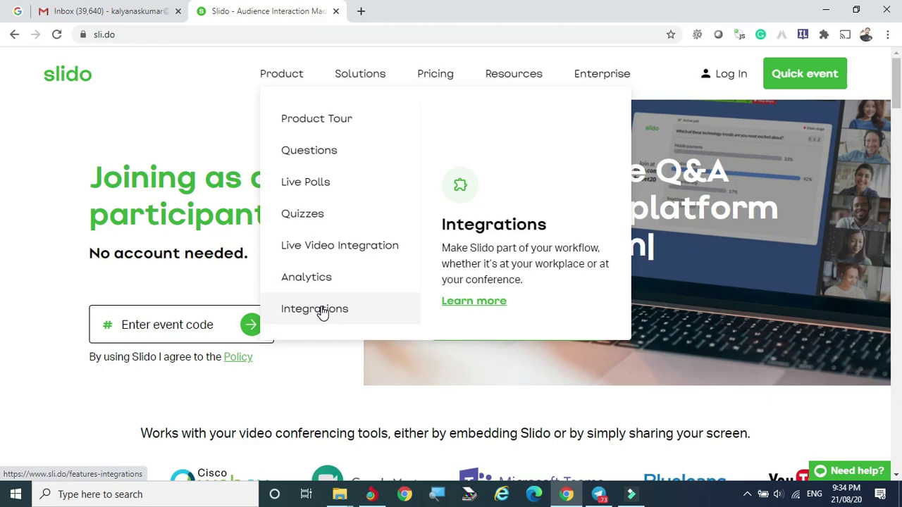
mouse_move(357, 81)
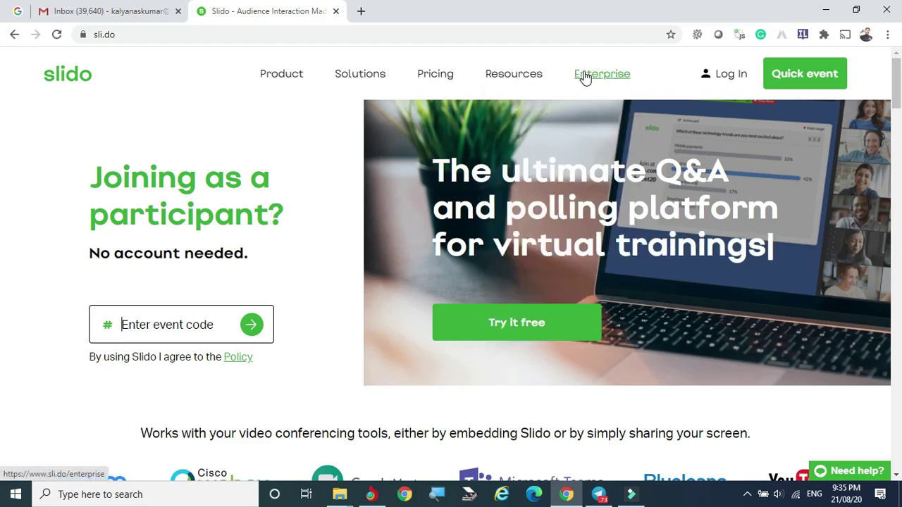
click(435, 80)
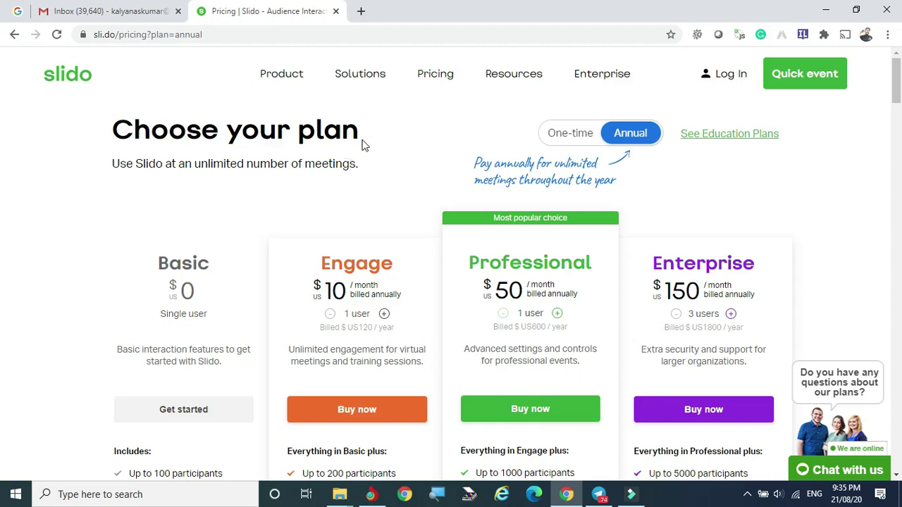
mouse_move(505, 84)
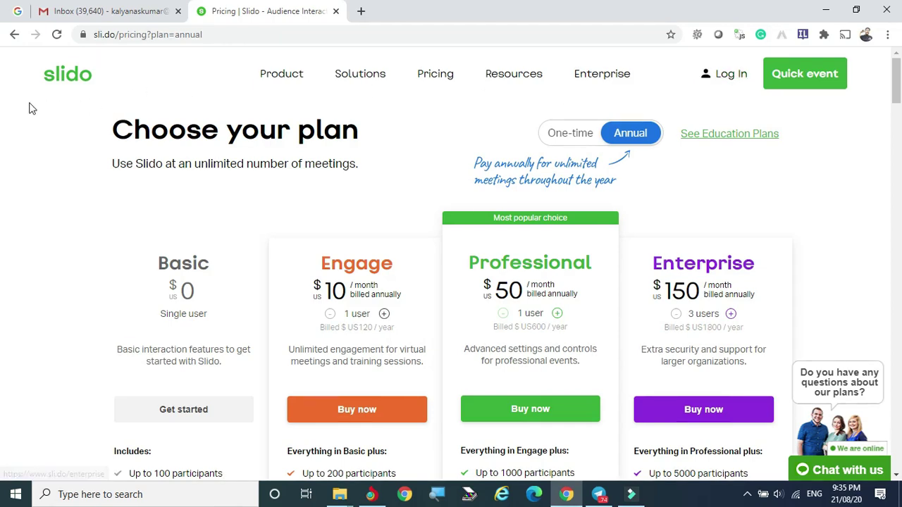
Step: Start a quick event, glance at its settings, and begin a Multiple choice poll
click(810, 83)
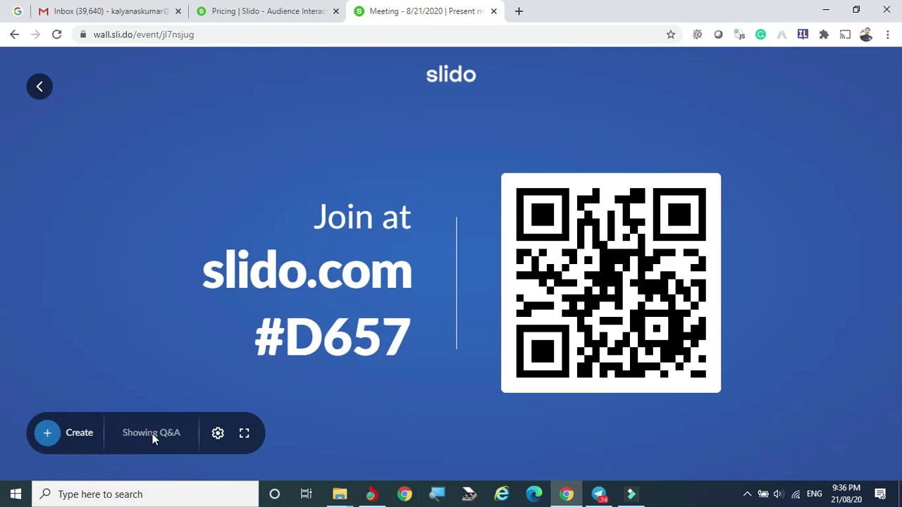
click(217, 434)
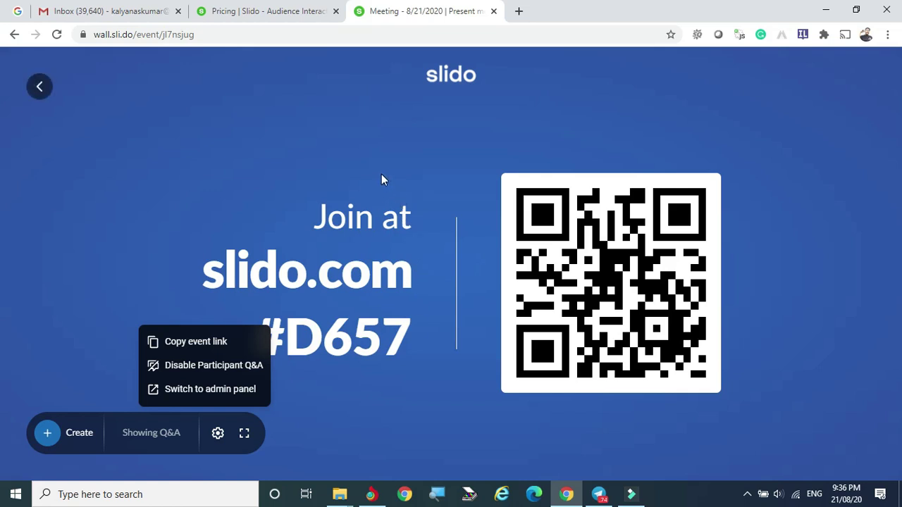
click(50, 433)
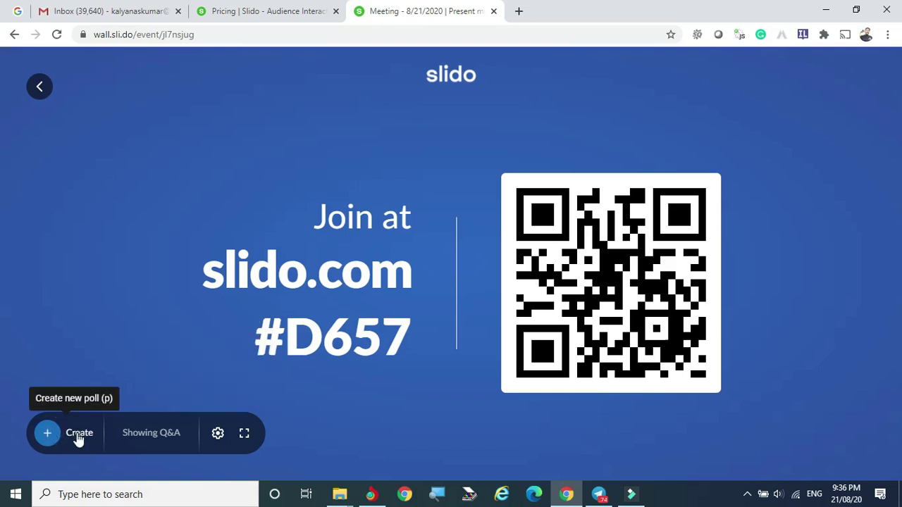
click(78, 437)
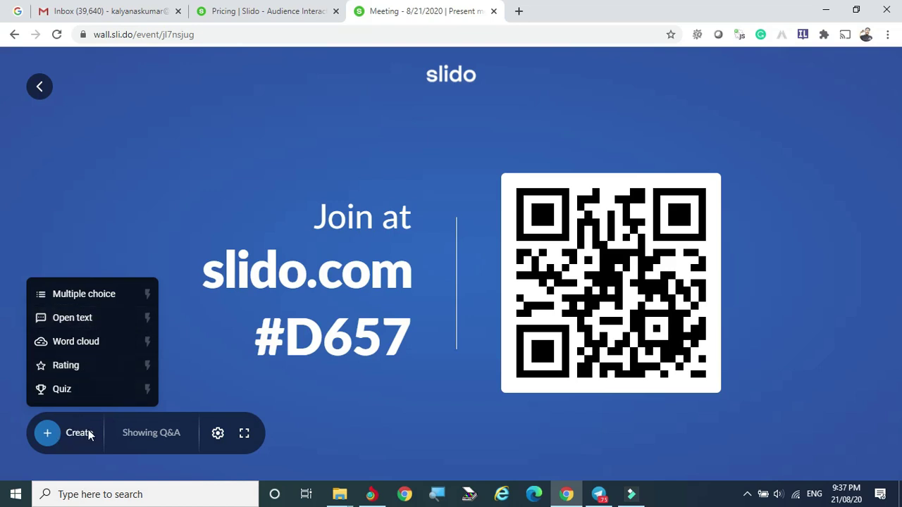
click(84, 295)
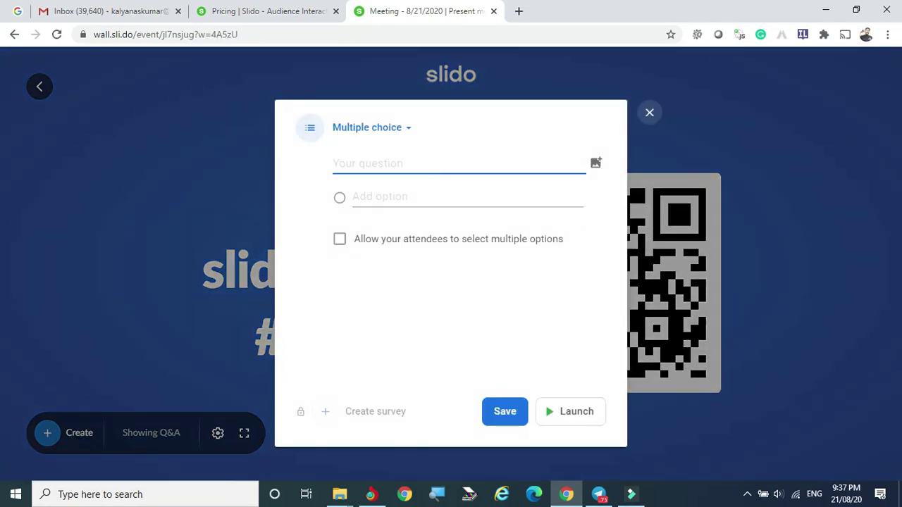
Step: Enter the question 'Who is our Prime Mister' with options 'Mr Modi' and 'Mr Chandrababu Naidu'
click(402, 166)
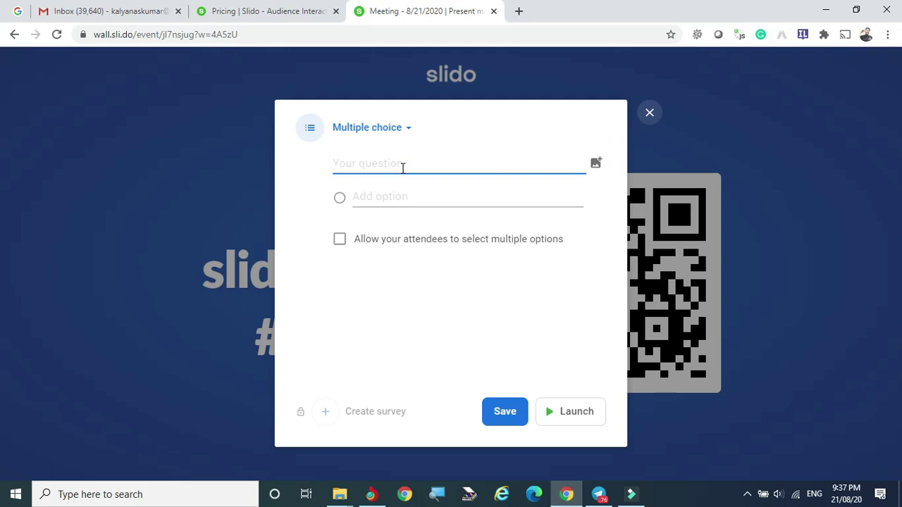
text(Who is our Prime Mister)
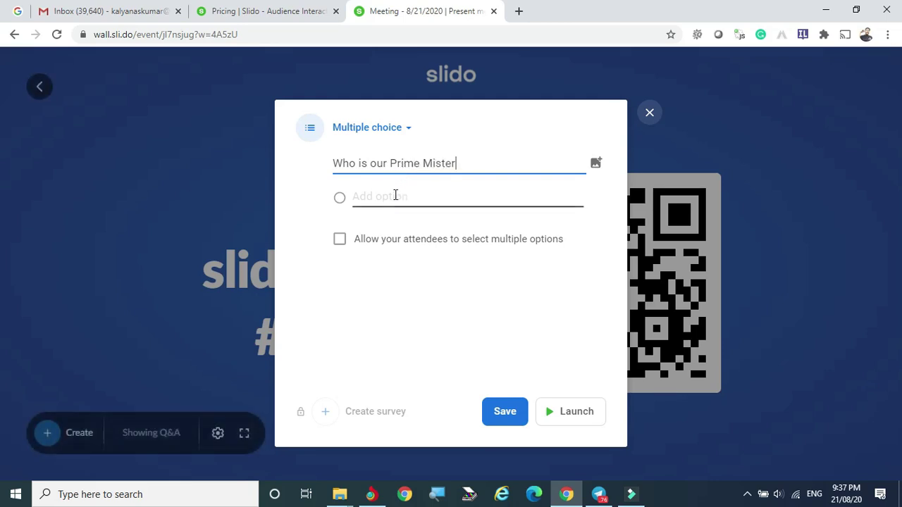
click(393, 196)
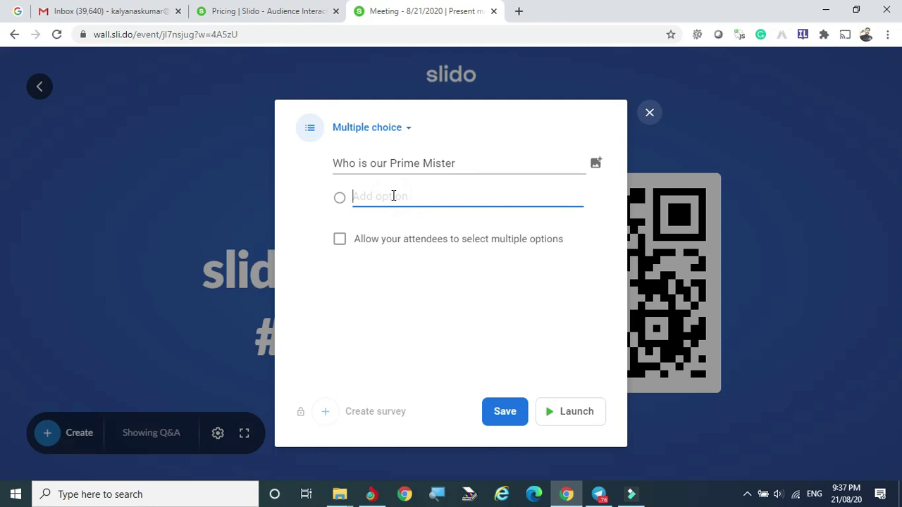
text(Mr M)
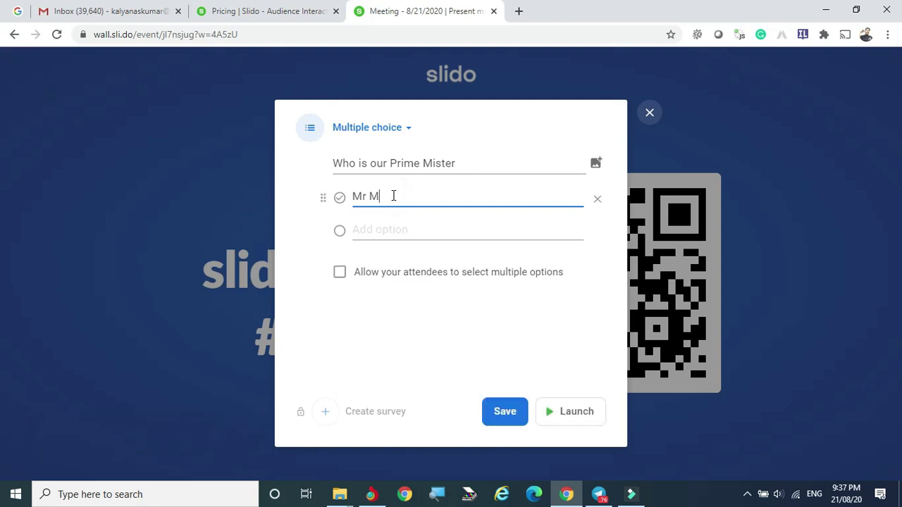
text(odi)
click(385, 230)
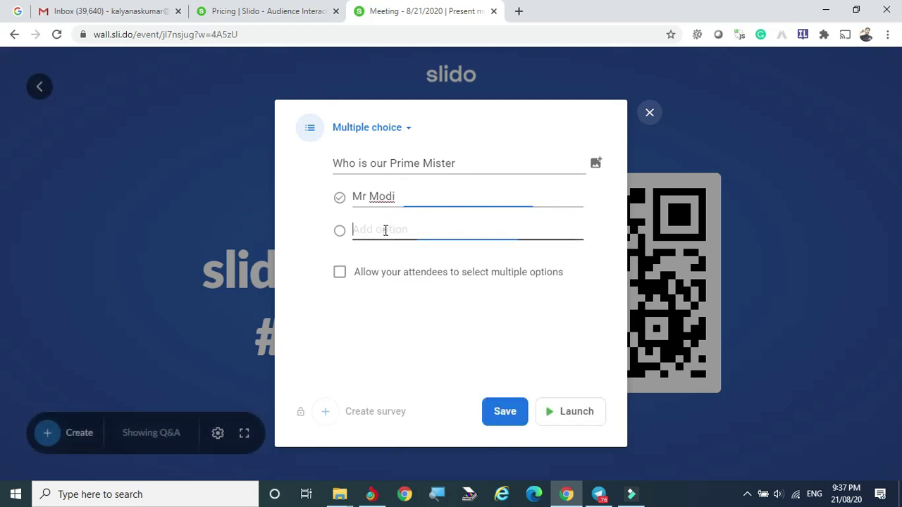
text(Mr Chandra)
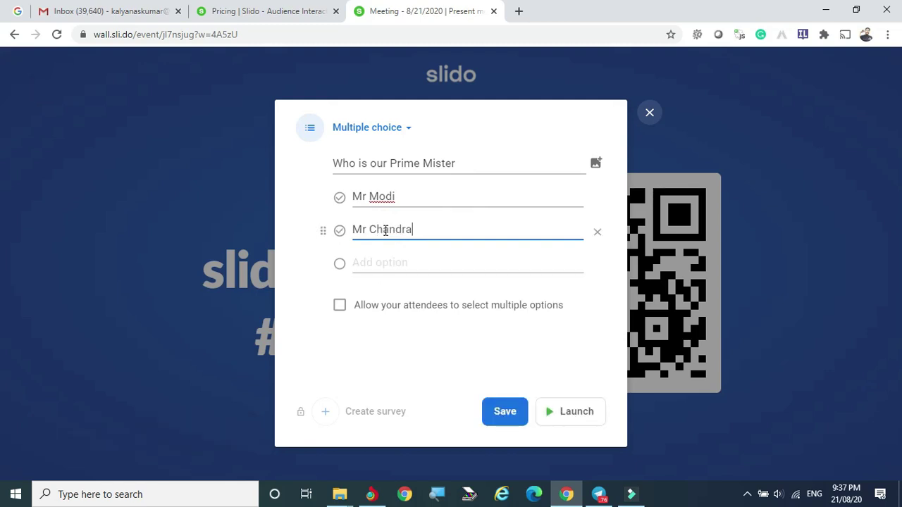
text(babu Naidu)
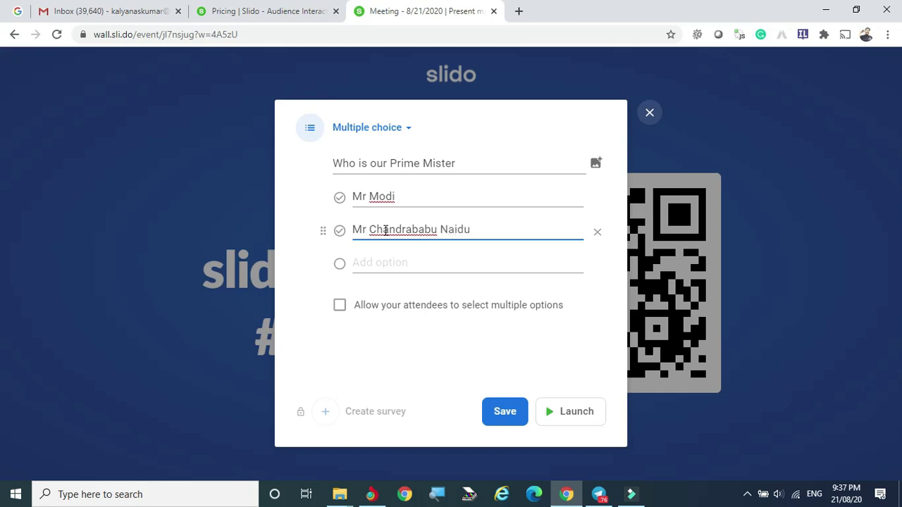
click(377, 262)
text(Mr)
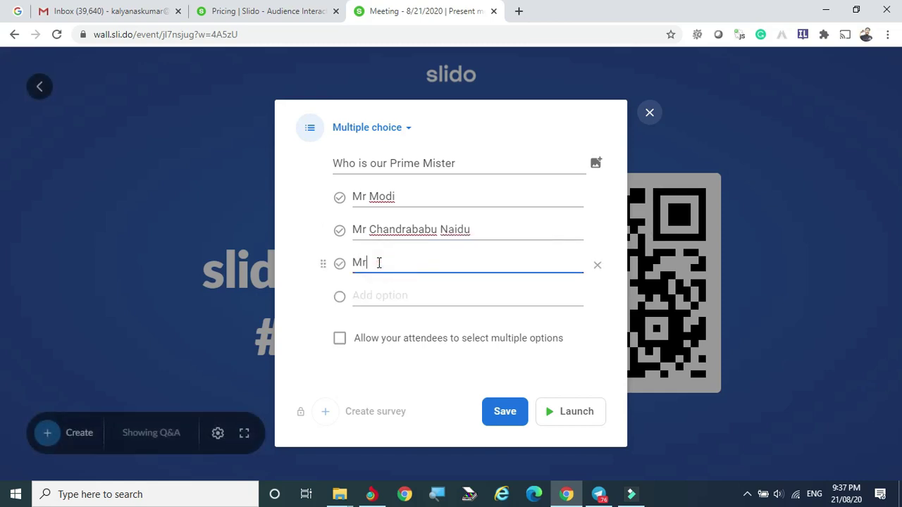
text( Anith Sh)
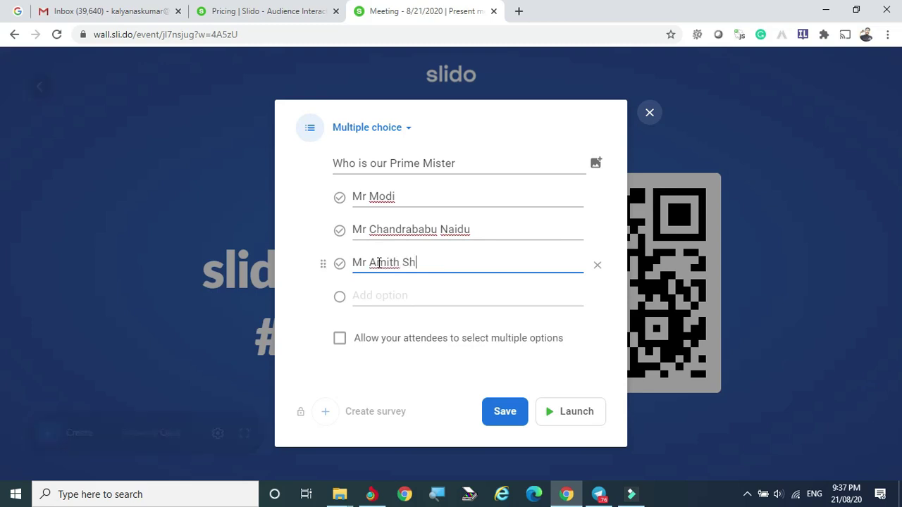
text(ah)
click(368, 294)
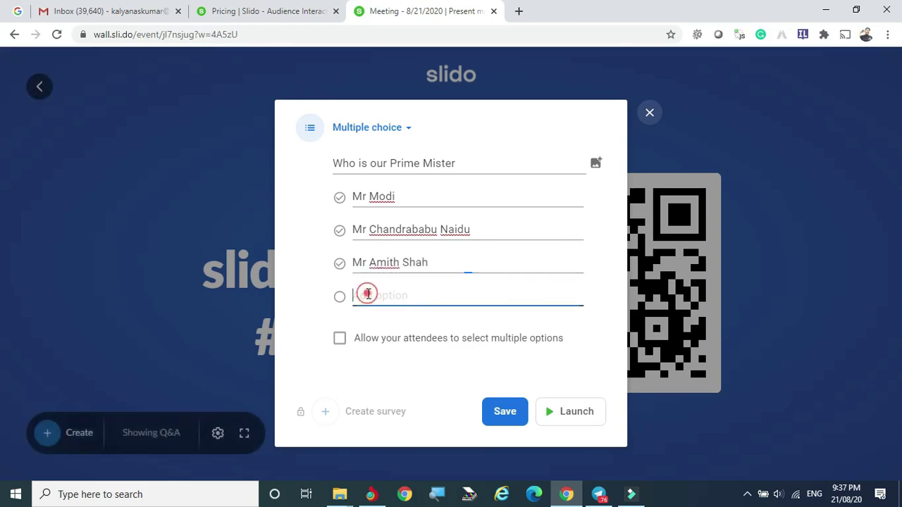
text(MR)
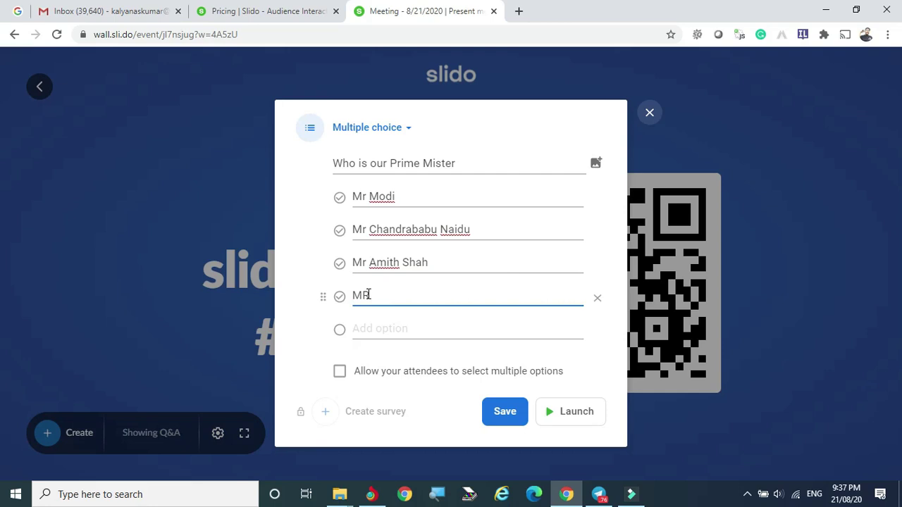
key(BackSpace)
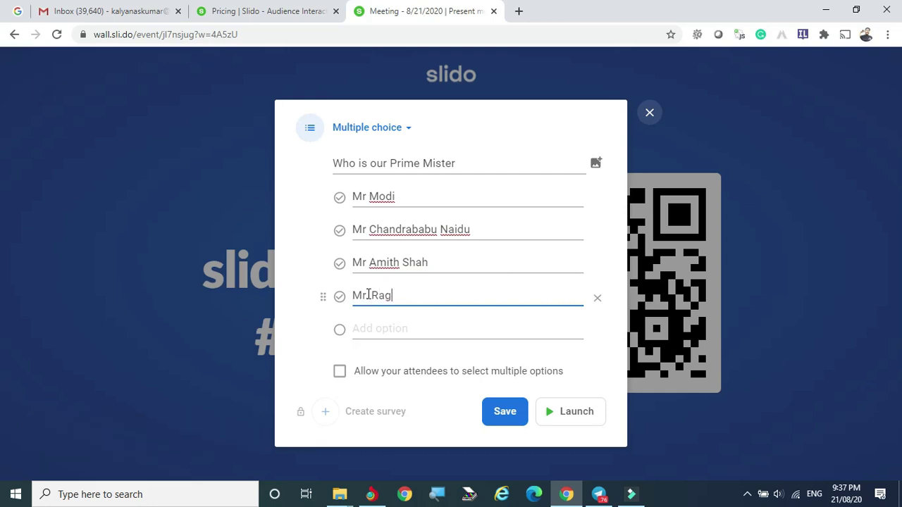
text(r RahulGandhi)
click(367, 294)
text(.)
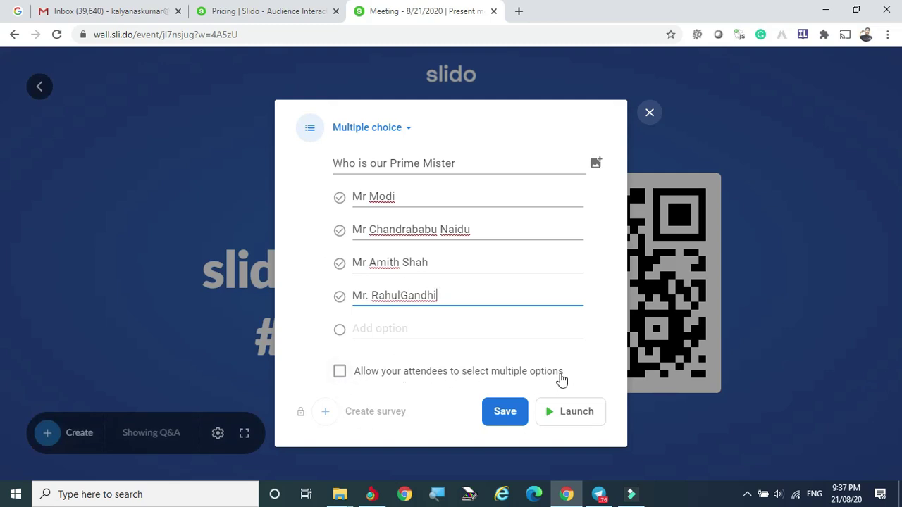
Step: Limit the poll to one answer per attendee and save it
click(340, 378)
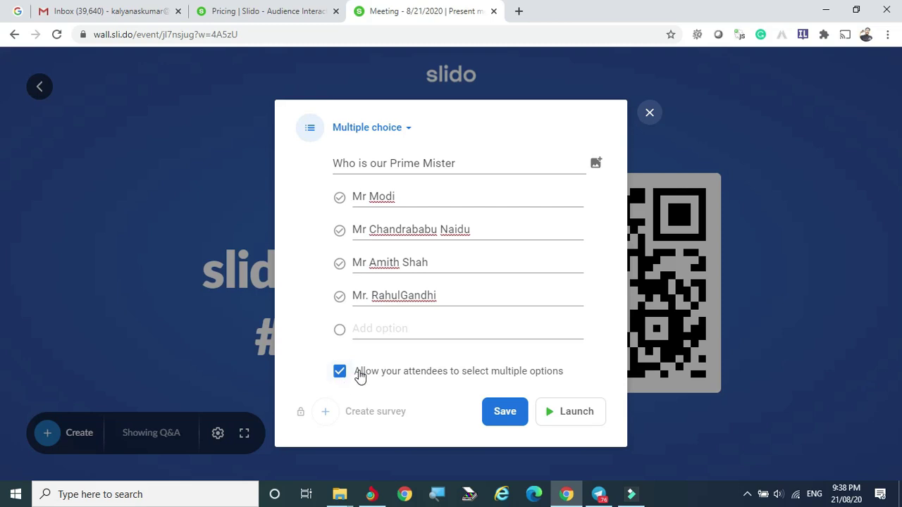
click(338, 377)
click(506, 413)
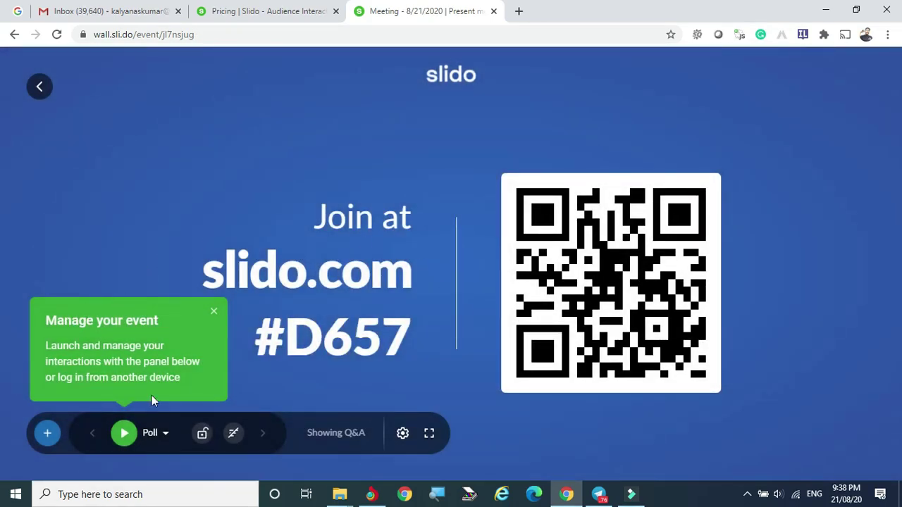
Step: Activate the 'Who is our Prime Mister' poll so its four options show 0%
click(166, 435)
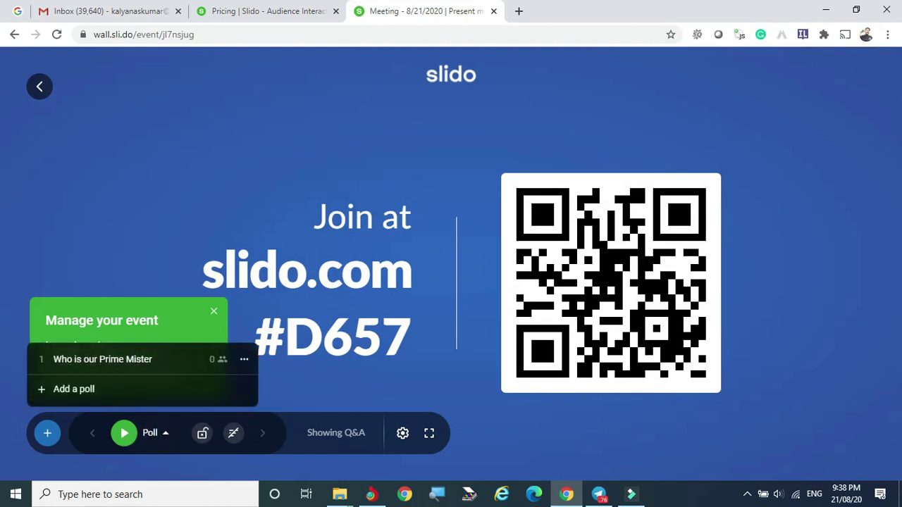
mouse_move(77, 363)
click(194, 224)
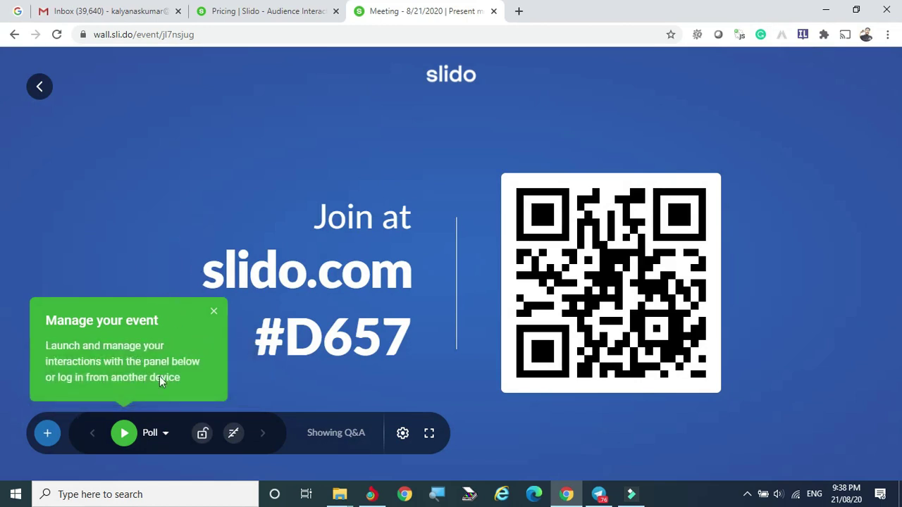
click(124, 433)
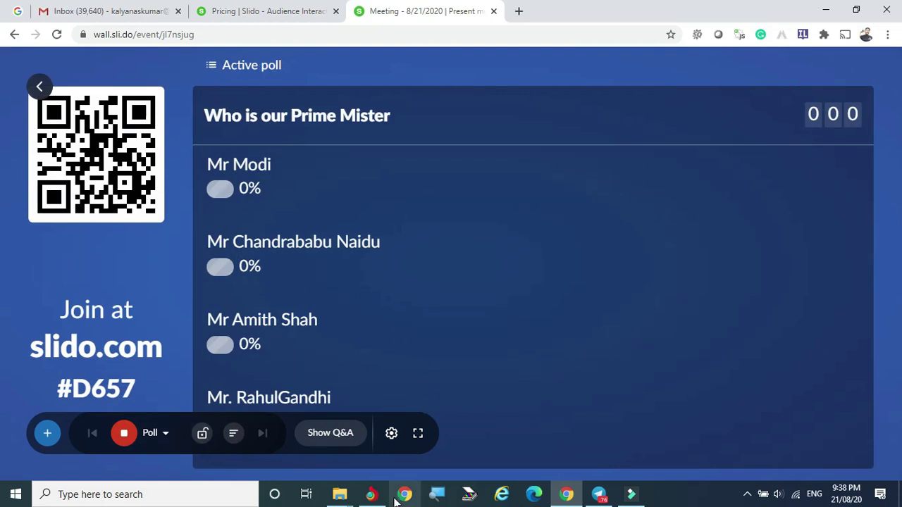
Step: In the second browser window, replace the Meeting tab with the slido.com homepage
click(370, 494)
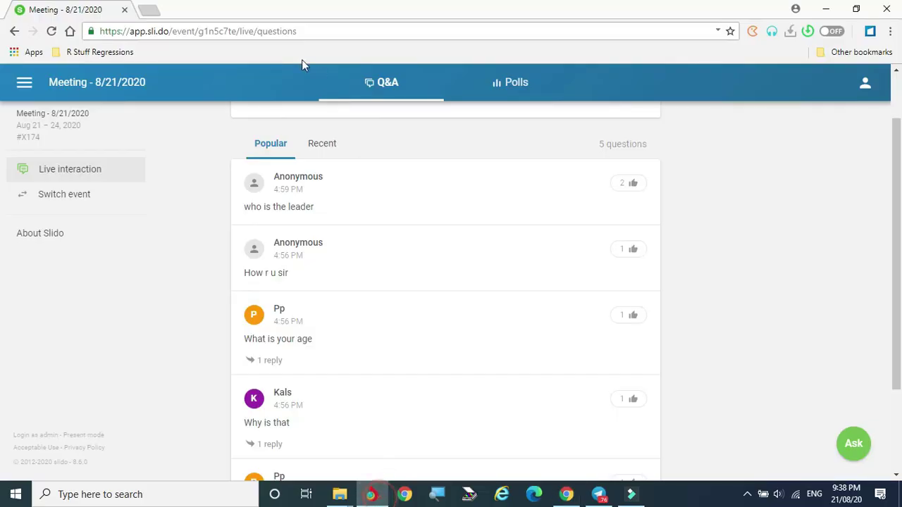
click(152, 10)
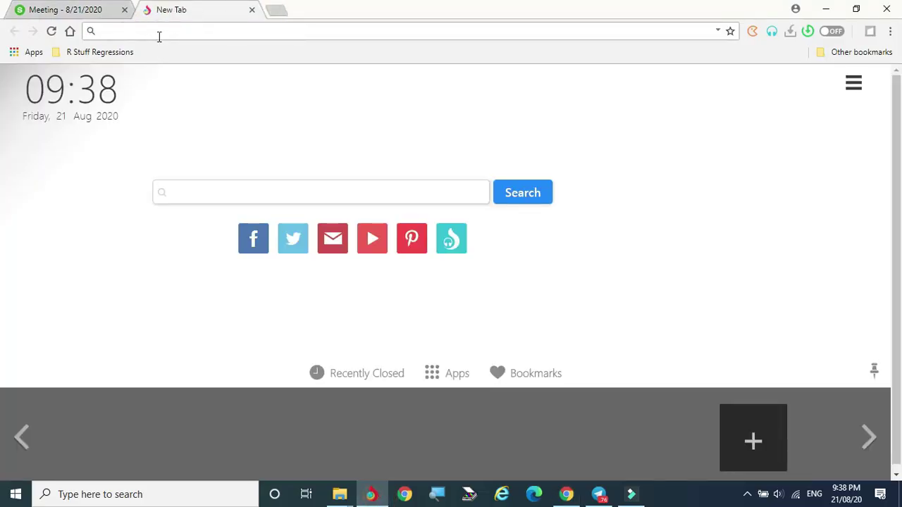
click(124, 10)
click(122, 30)
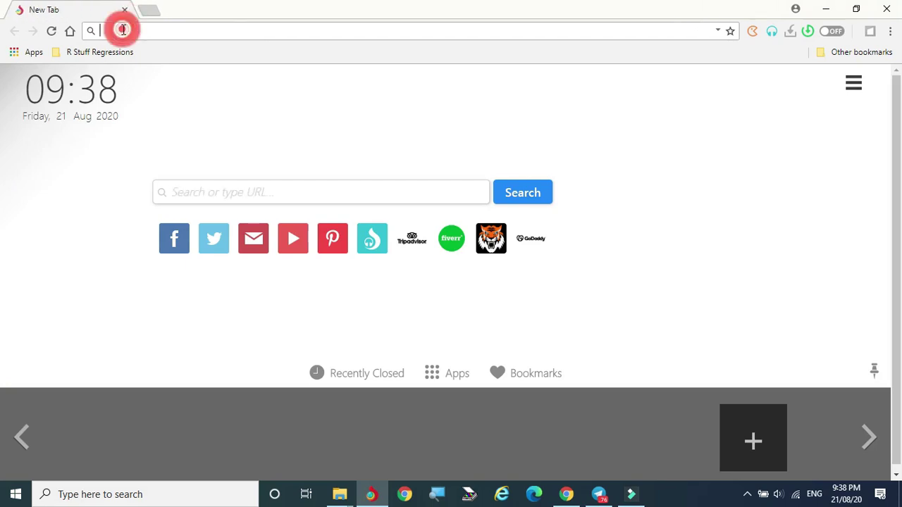
text(slido)
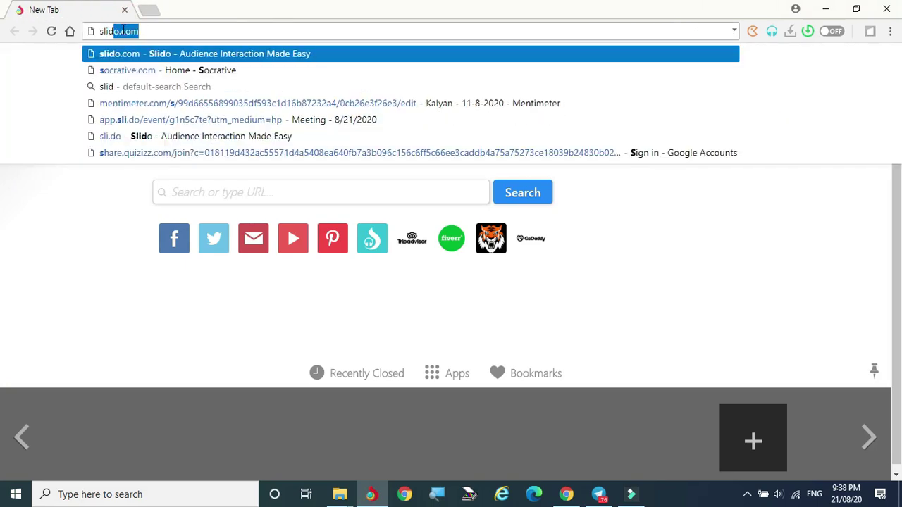
text(.com)
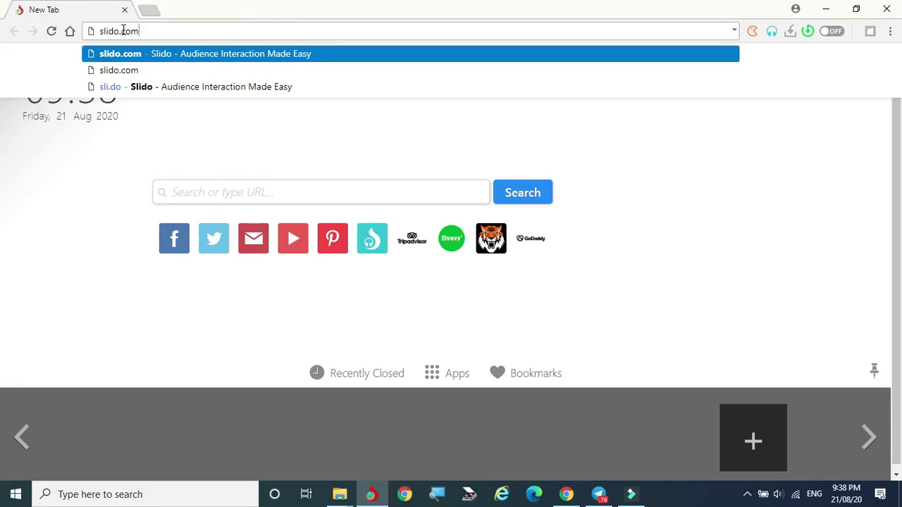
key(Return)
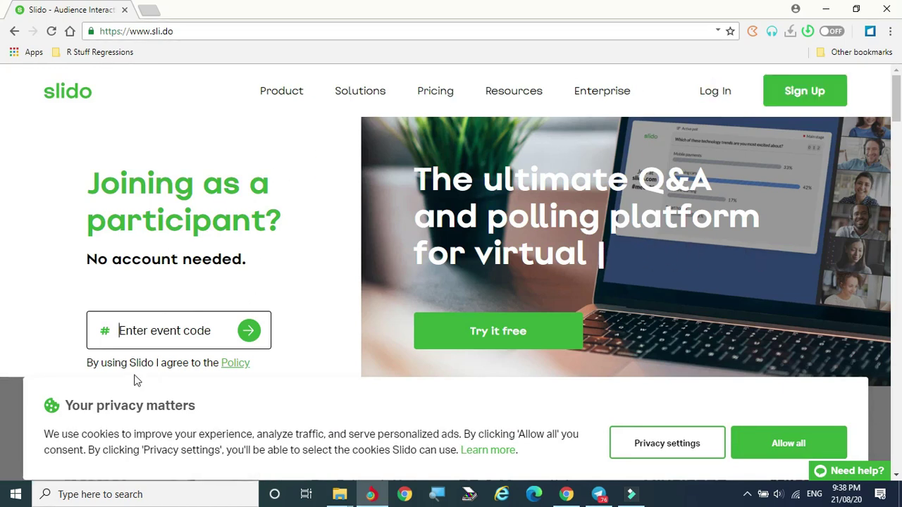
Step: Enter event code D657 in the participant field and join the event
click(567, 495)
mouse_move(308, 282)
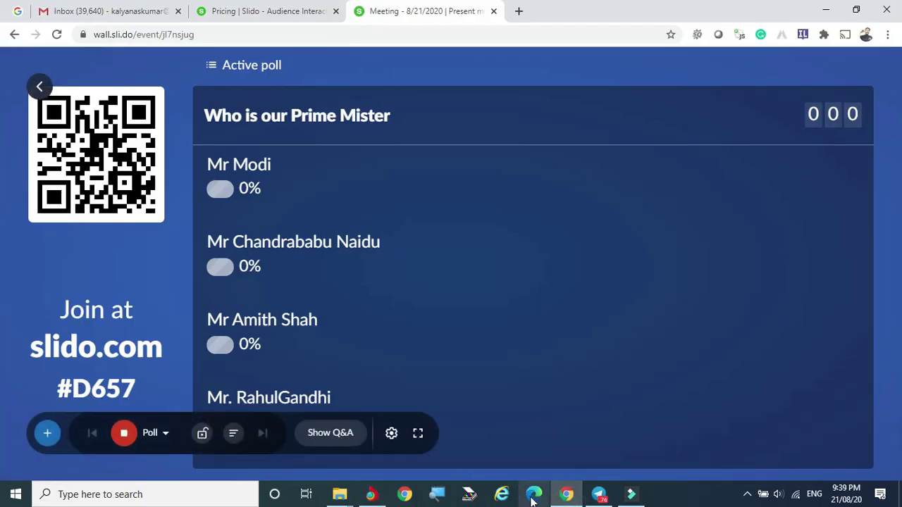
click(371, 494)
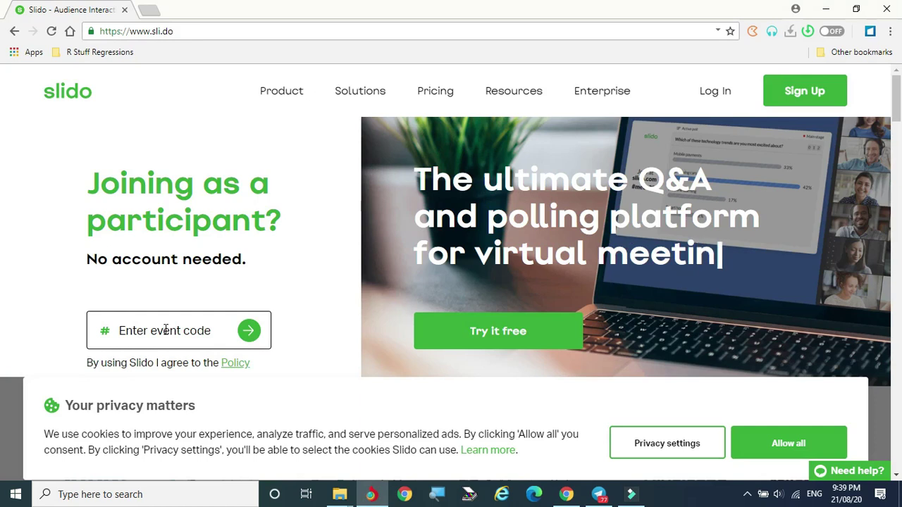
text(D)
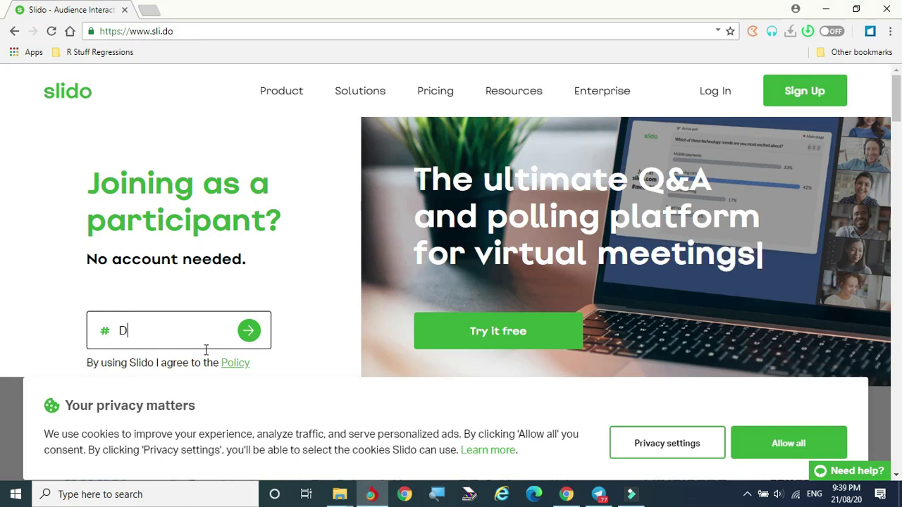
click(560, 500)
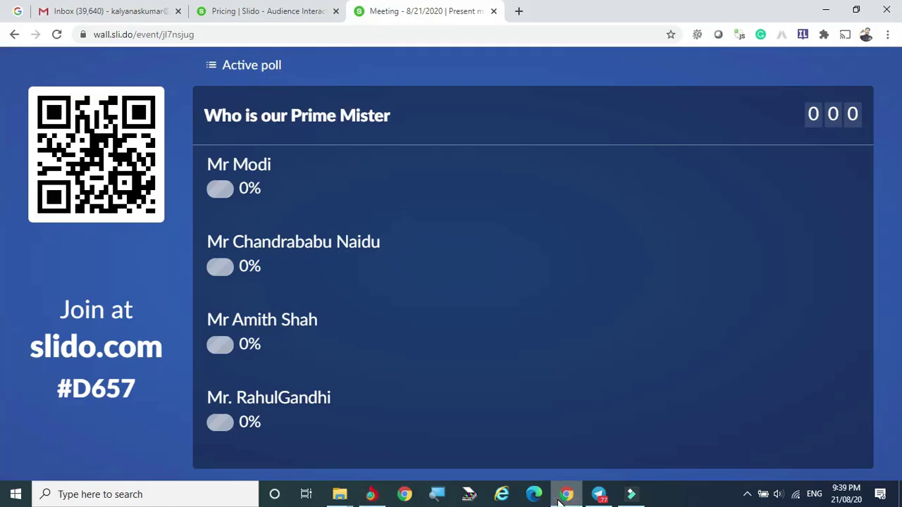
click(371, 494)
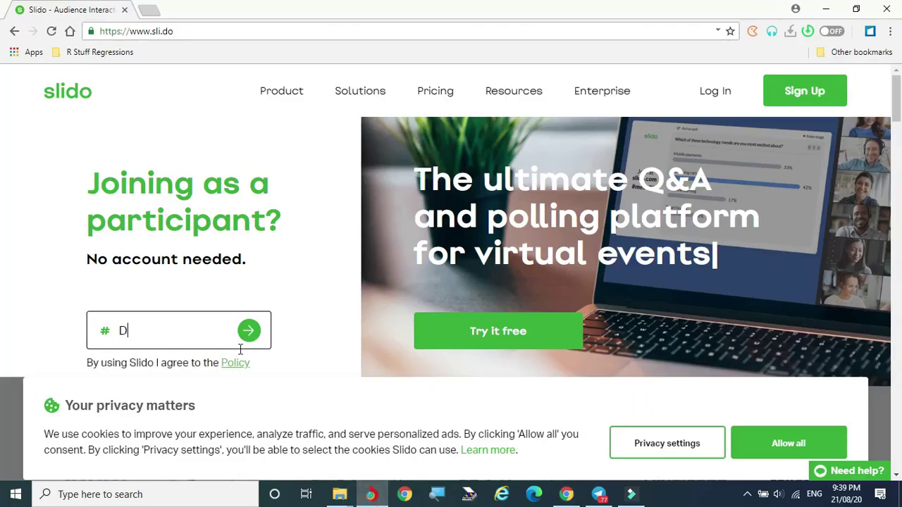
text(D657)
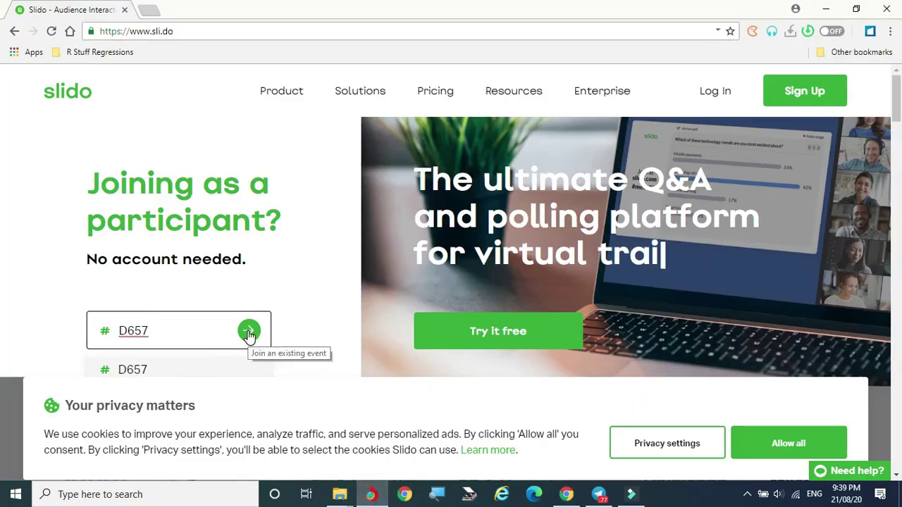
click(248, 336)
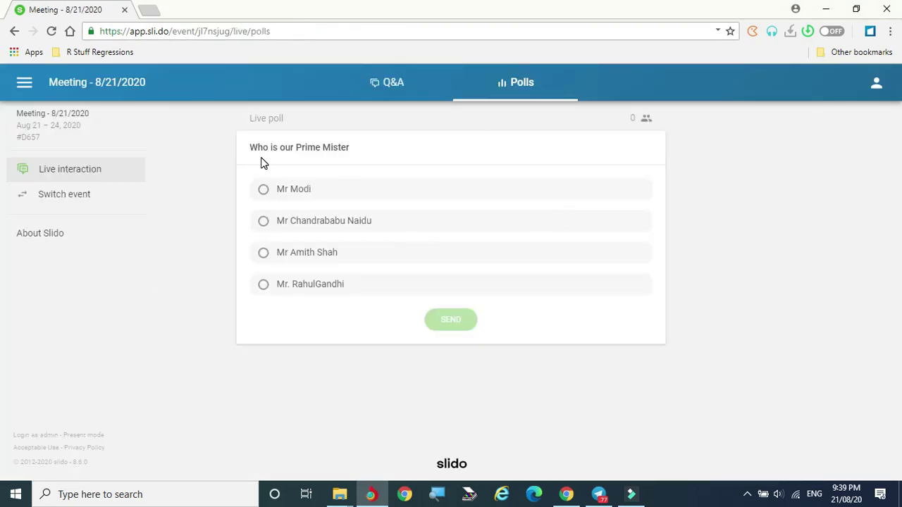
Step: Select the third option, Mr Amith Shah, as the participant's answer
click(264, 223)
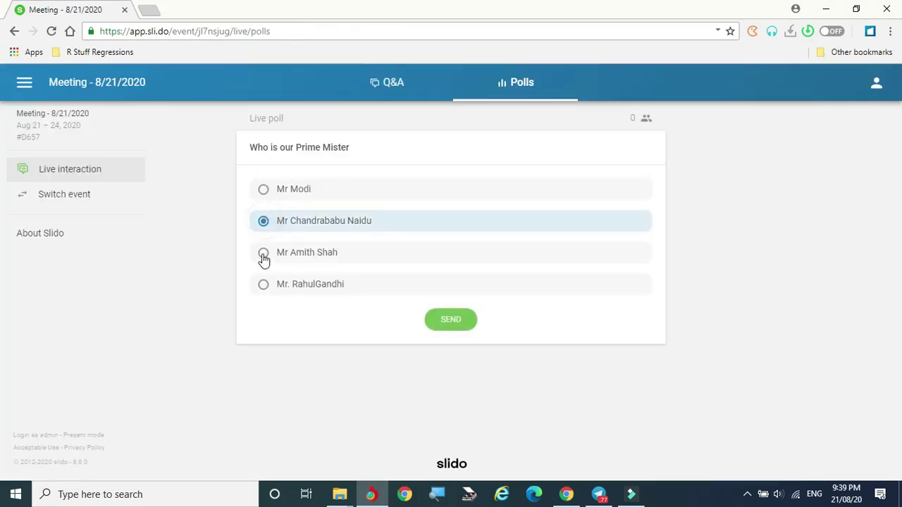
click(264, 255)
click(265, 190)
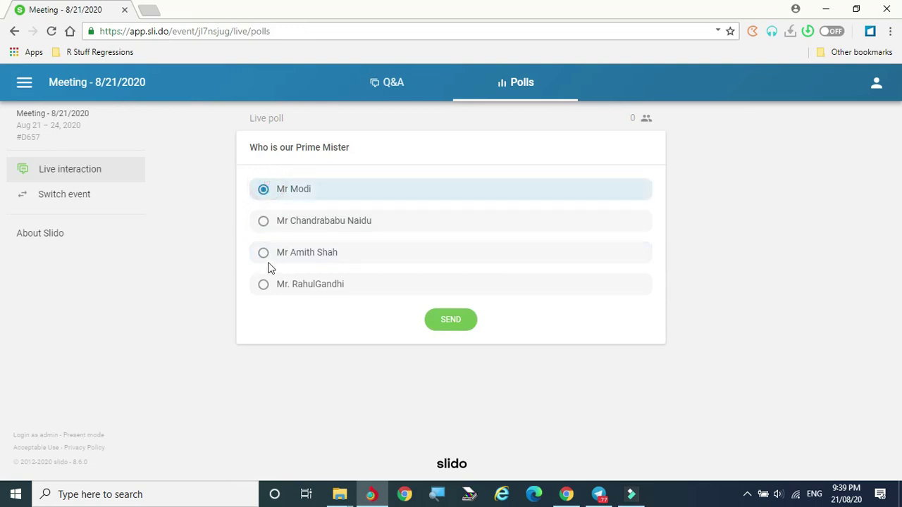
click(264, 254)
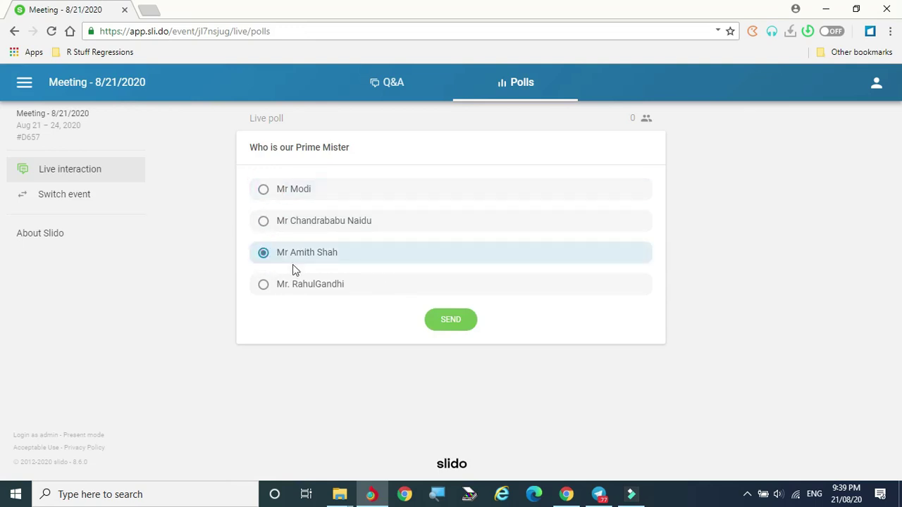
click(566, 494)
mouse_move(268, 385)
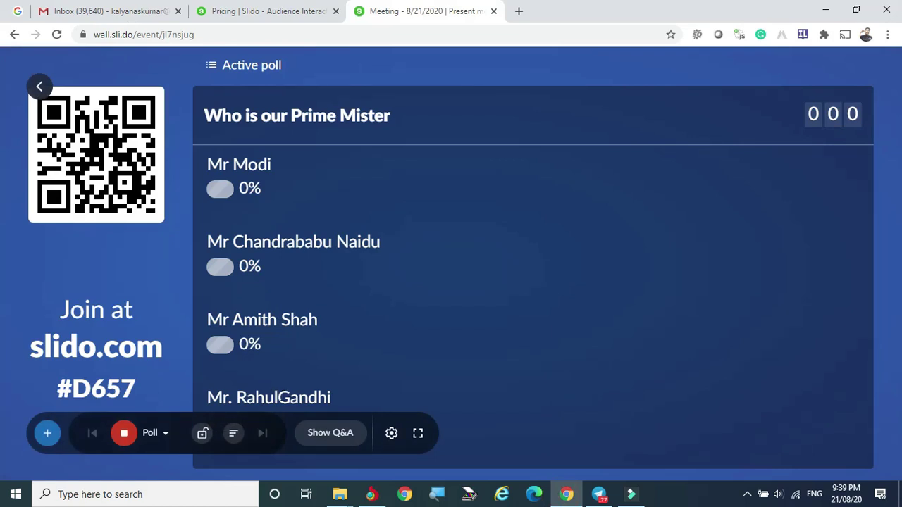
mouse_move(372, 494)
click(371, 442)
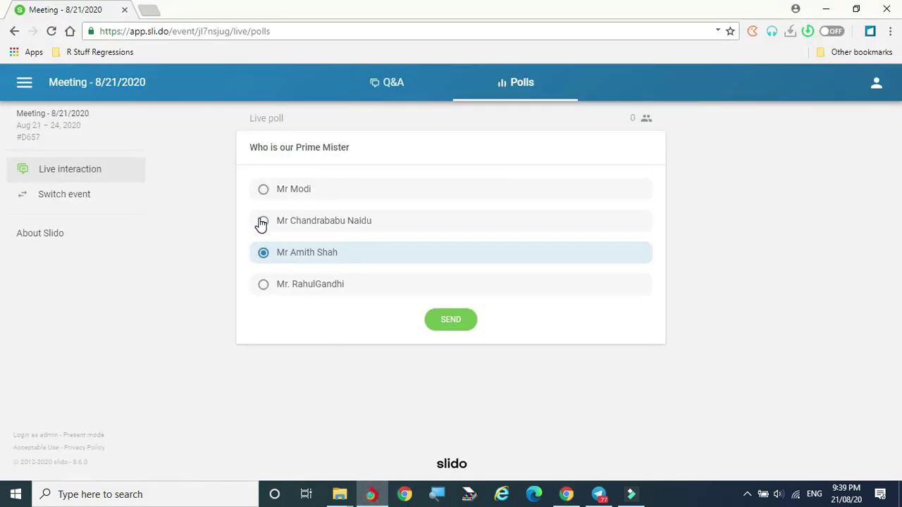
Step: Send the vote and confirm the wall shows Mr Amith Shah at 100%
click(452, 324)
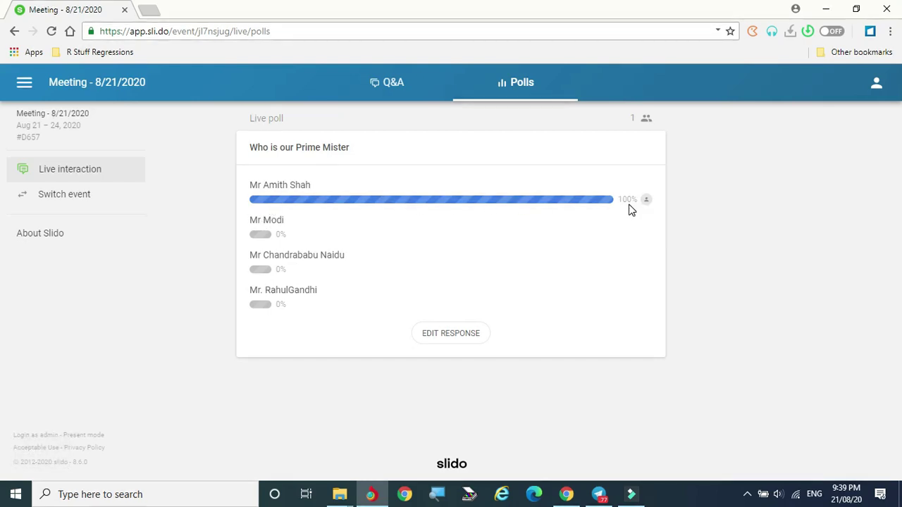
click(566, 494)
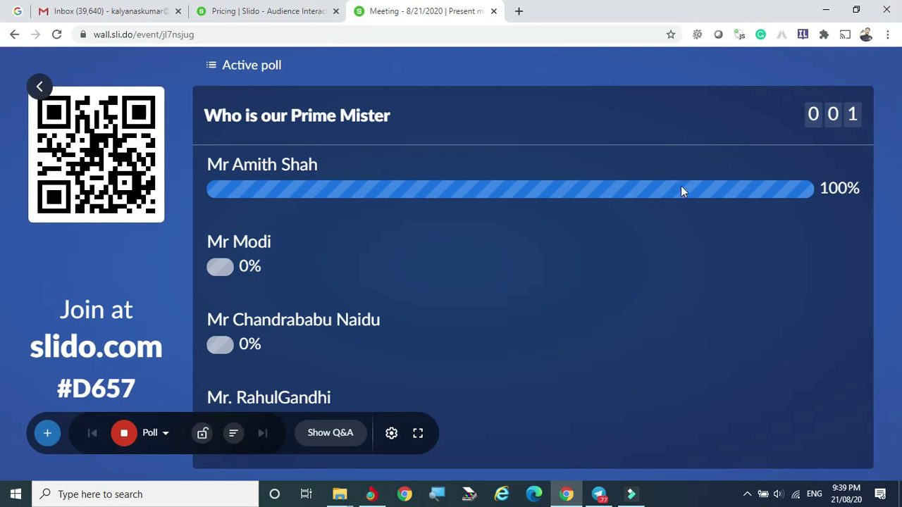
click(371, 494)
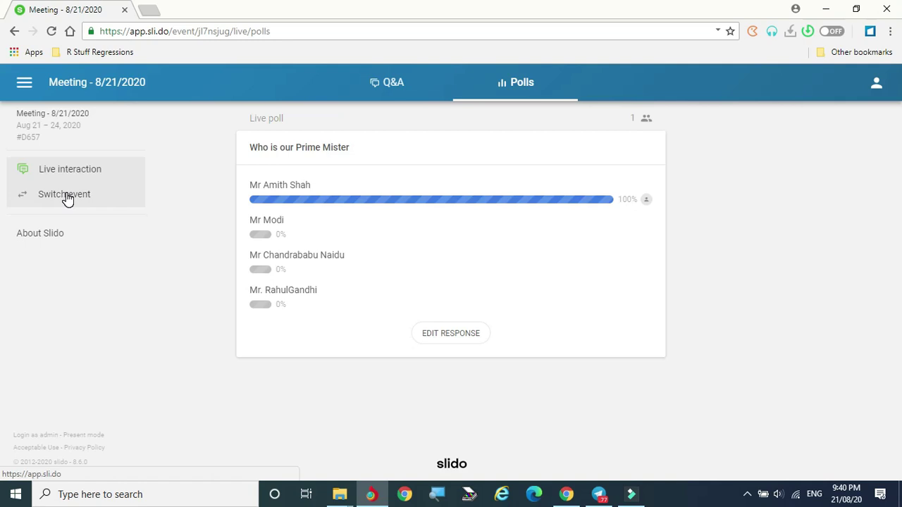
click(567, 494)
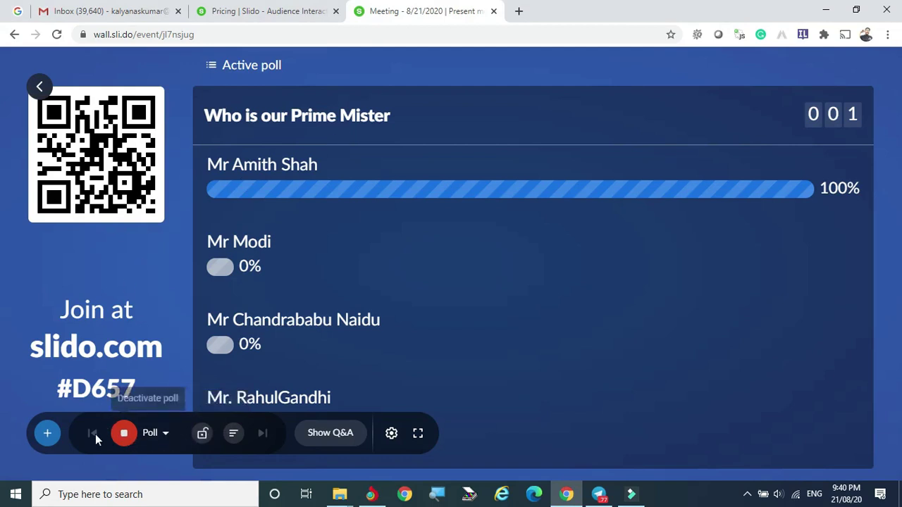
Step: Stop the Prime Minister poll and begin an open-text poll 'Give your idea to stop Corona'
click(124, 434)
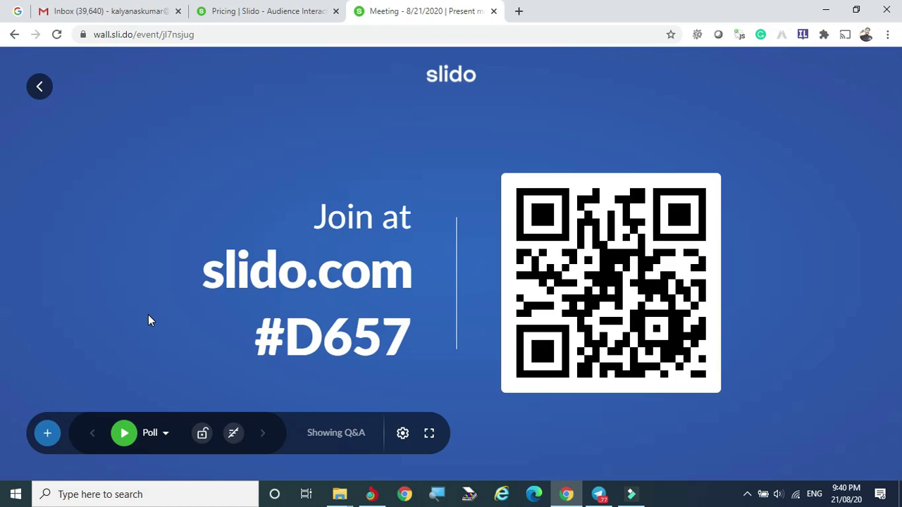
click(48, 434)
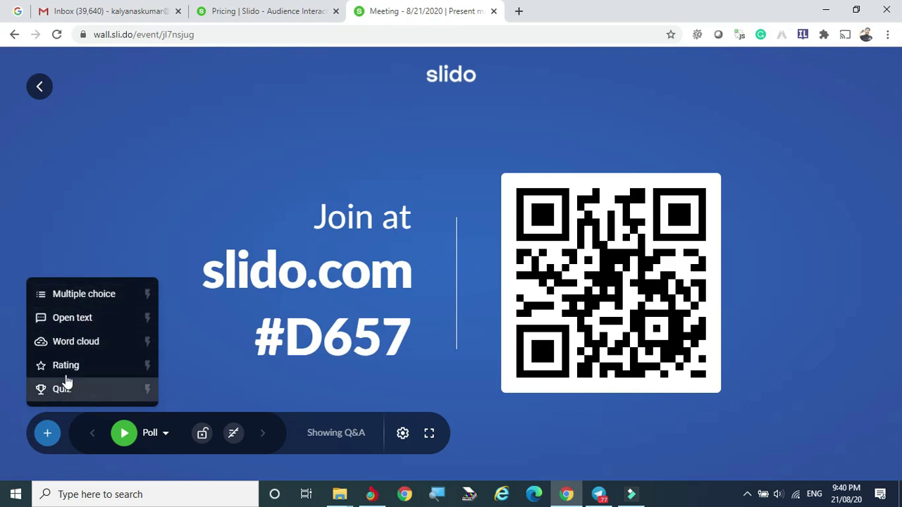
click(70, 321)
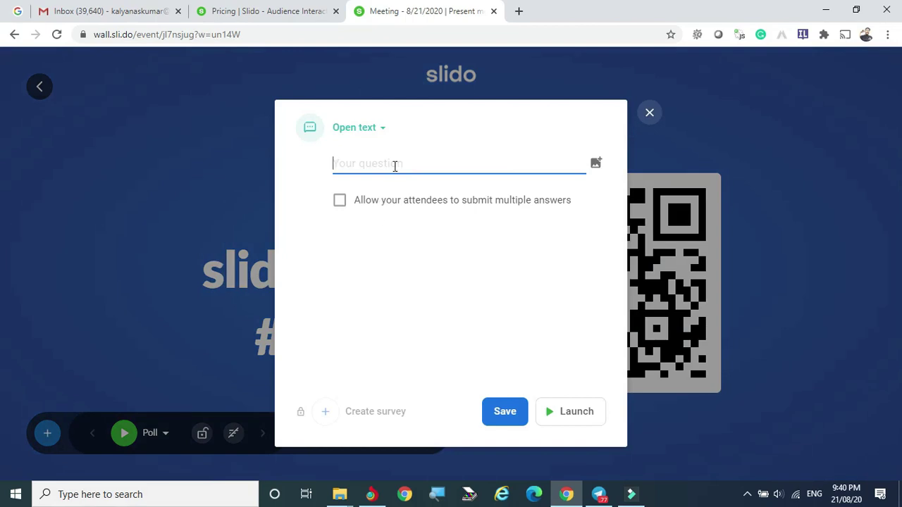
text(Give your idea )
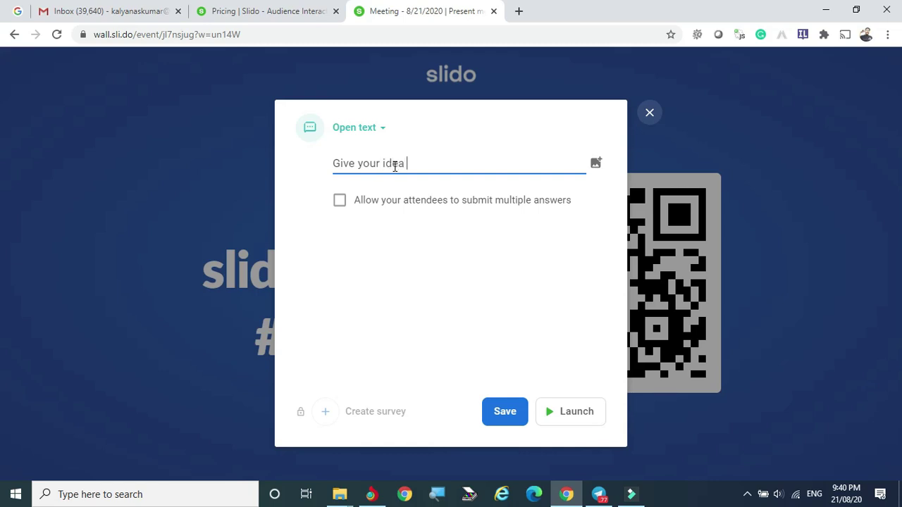
text(to stop Corona)
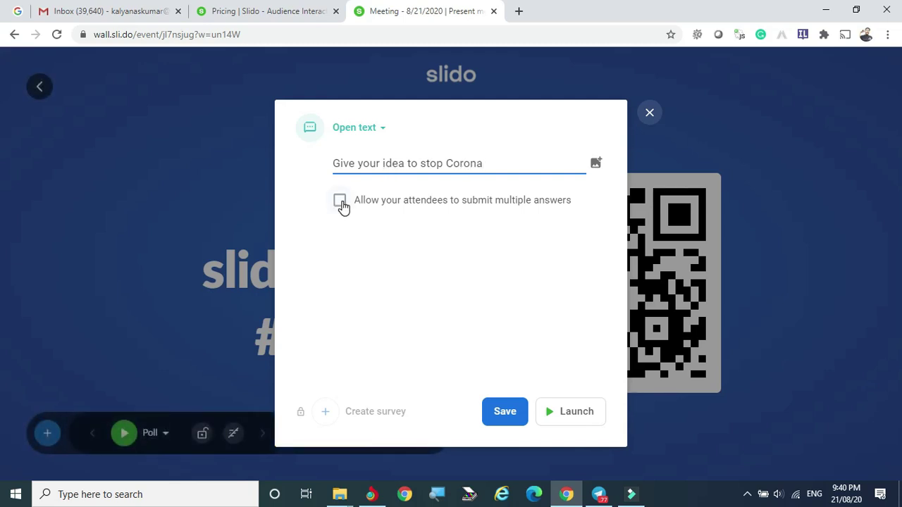
Step: Allow multiple answers, save the open-text poll, and show the event's poll list
click(339, 200)
click(507, 416)
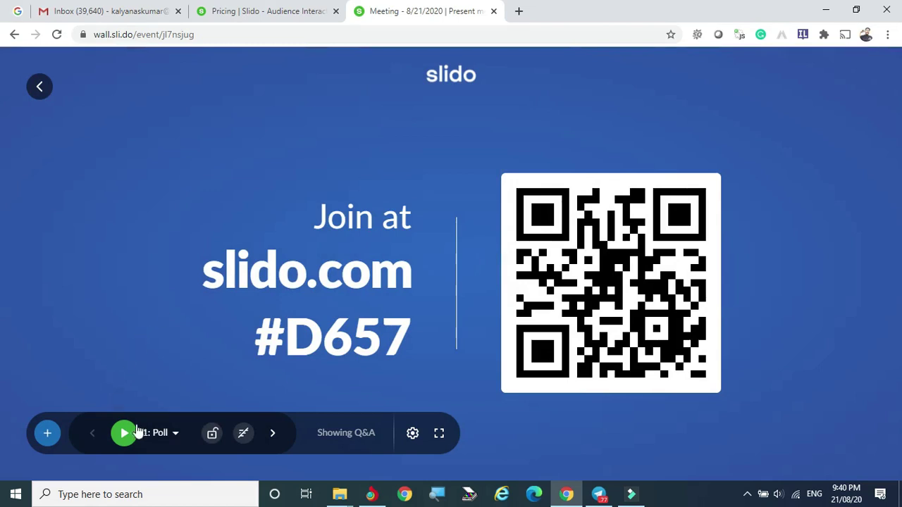
click(177, 435)
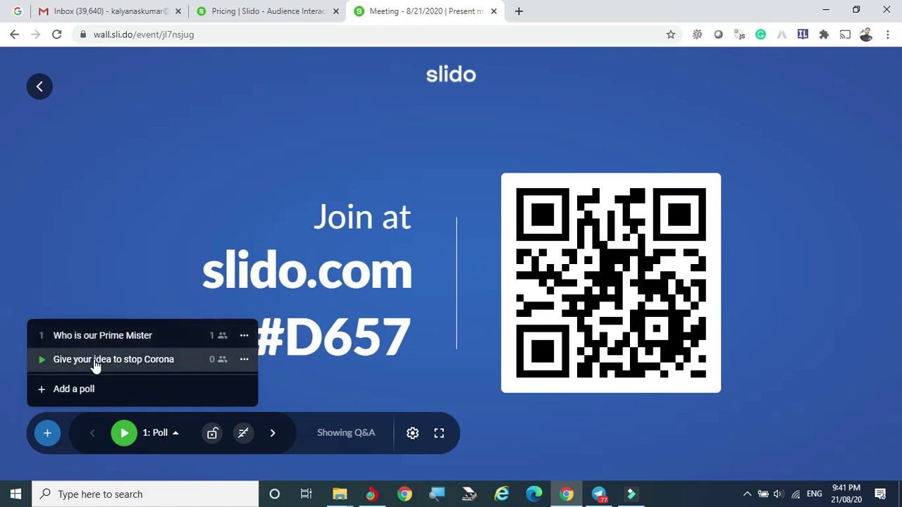
Step: Activate the Corona poll and join event D657 from the participant window
click(95, 363)
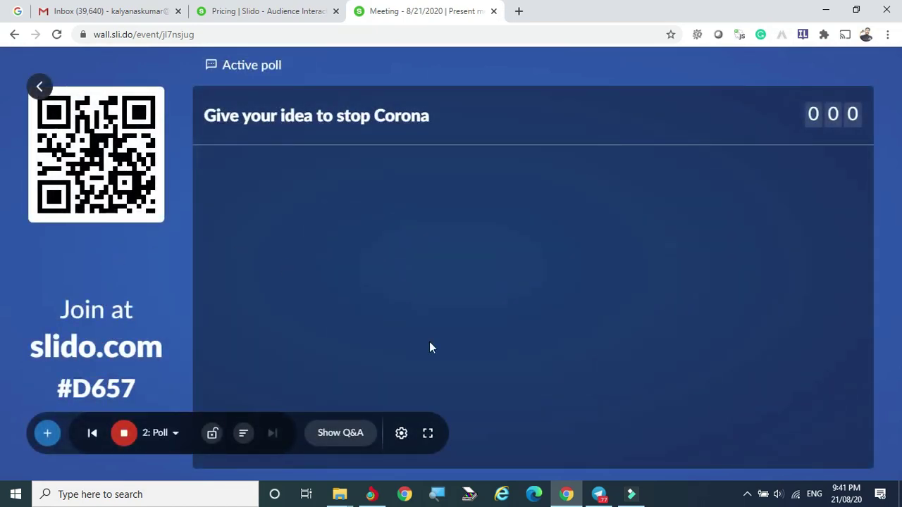
click(371, 495)
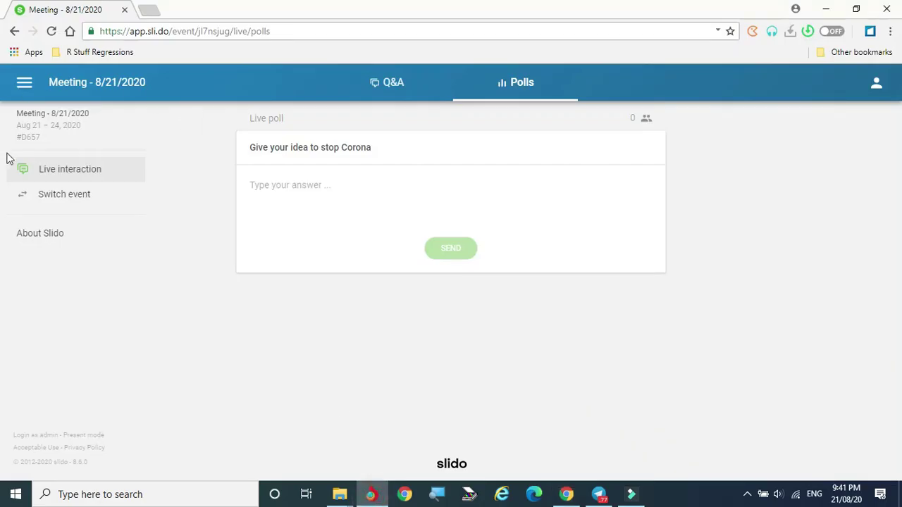
click(57, 195)
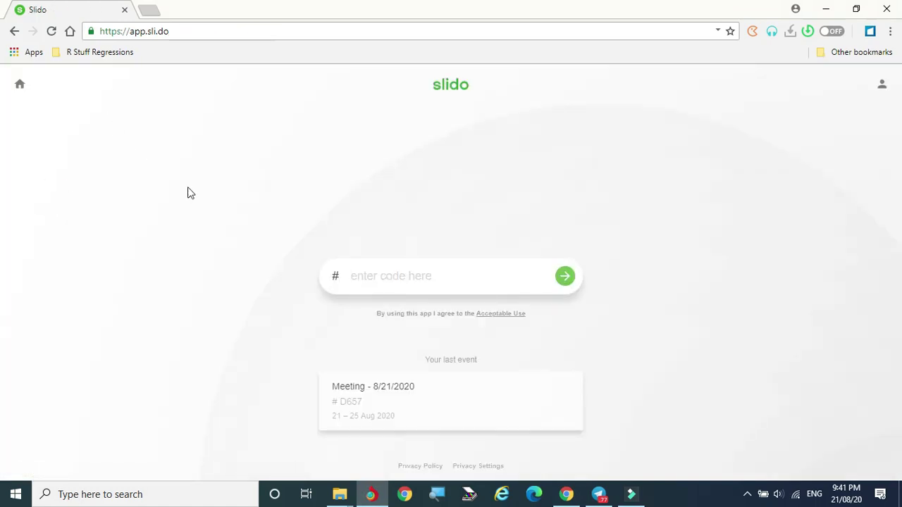
click(398, 277)
text(D657)
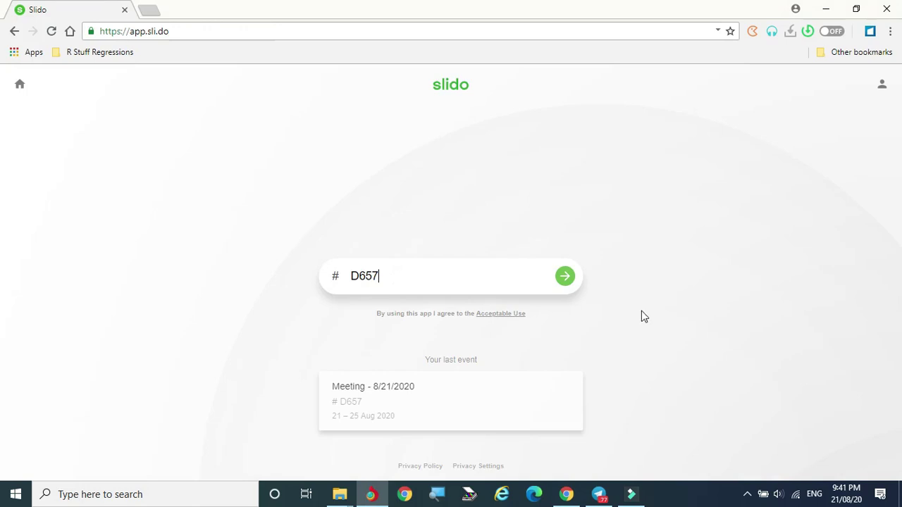
click(566, 277)
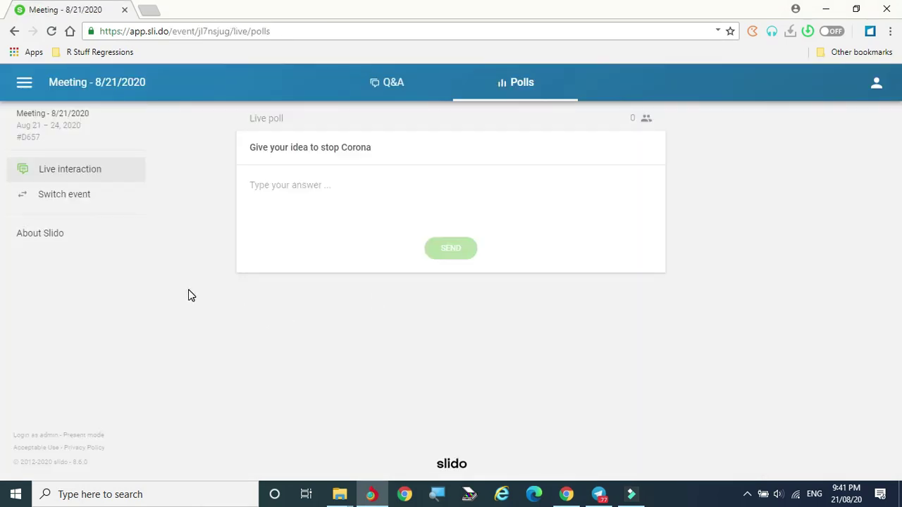
Step: Send the answers MAsk, Physical Distance and Stay Alone, then view the wall
click(265, 184)
text(MAsk)
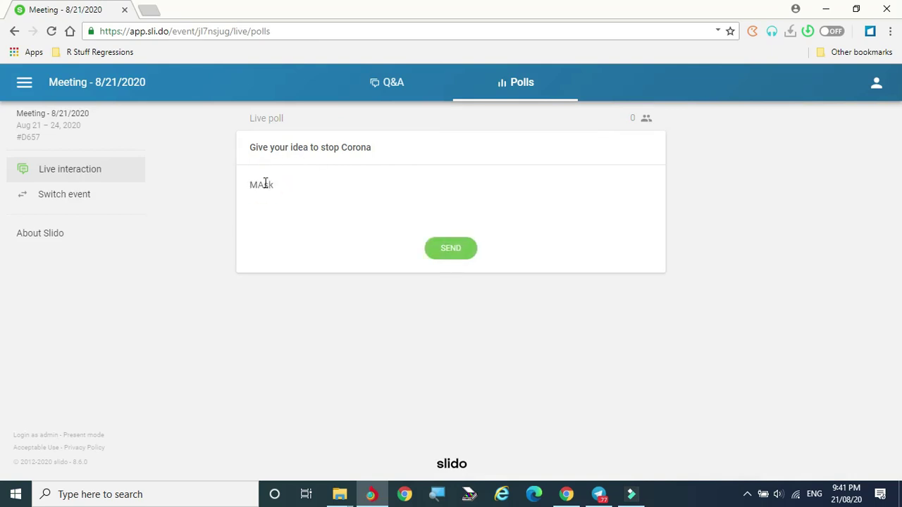
text(Shysical DistancSA)
key(BackSpace)
text(Stay Alo)
click(461, 248)
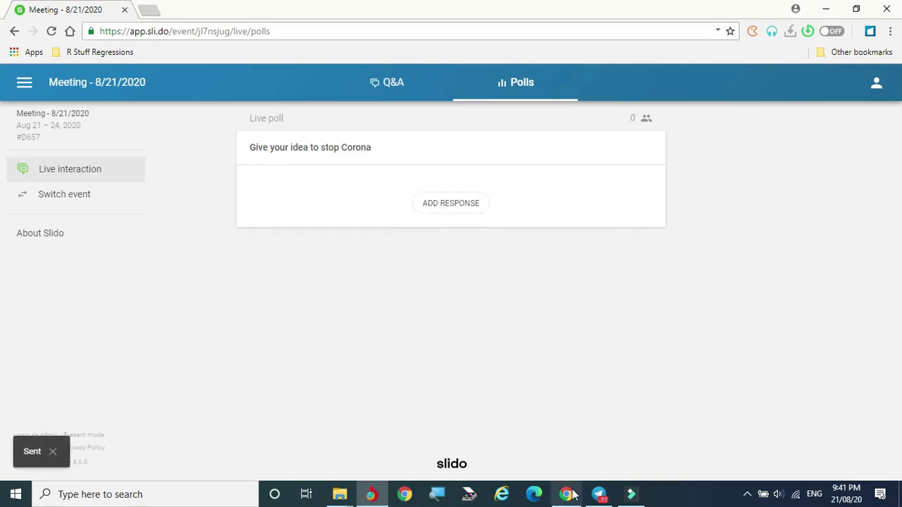
click(566, 494)
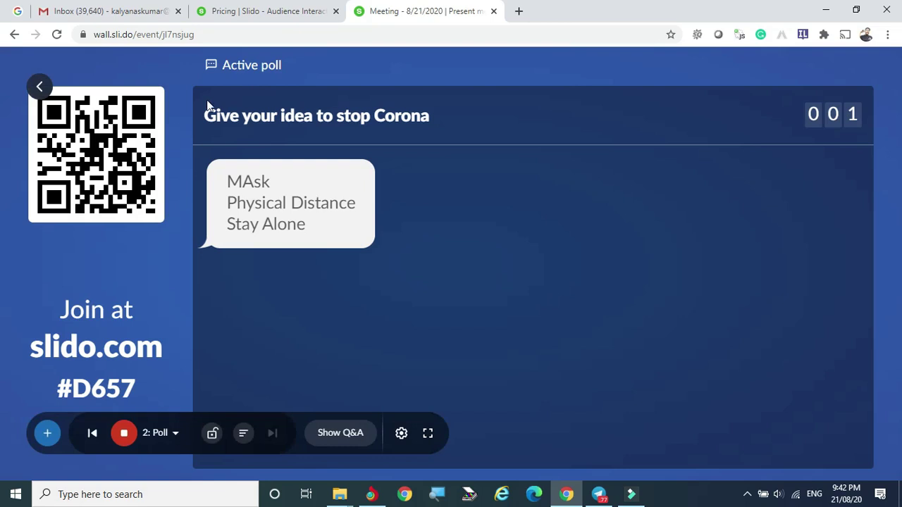
Step: Stop the Corona poll, toggling the results display on and back off
click(125, 432)
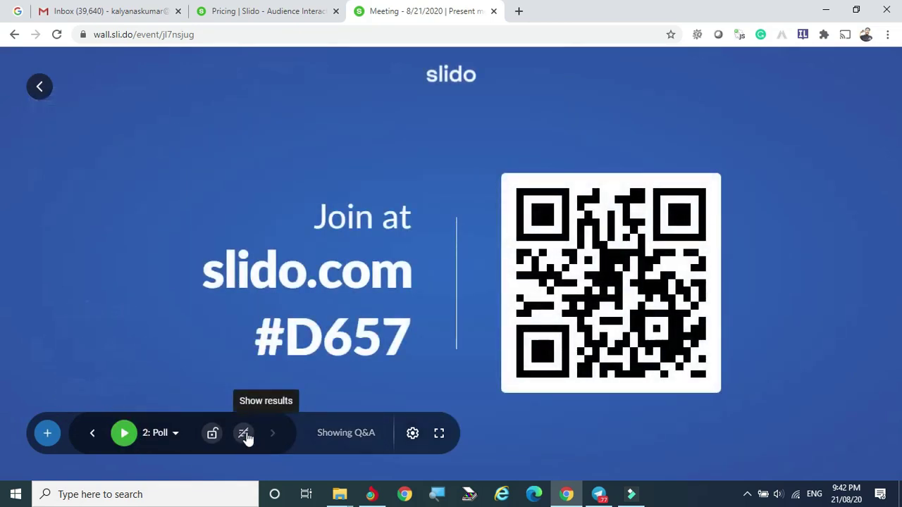
click(244, 435)
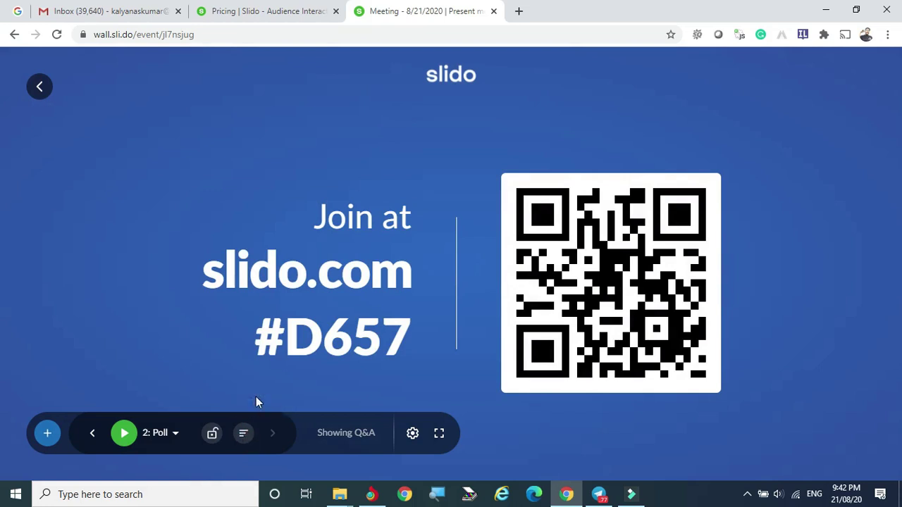
click(241, 436)
Step: Disable participant Q&A and switch to the event's admin panel
click(412, 434)
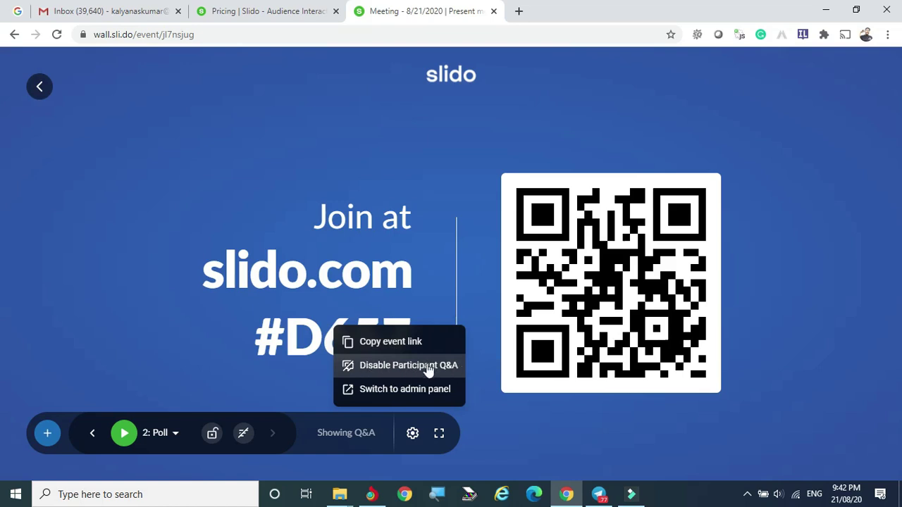
click(397, 368)
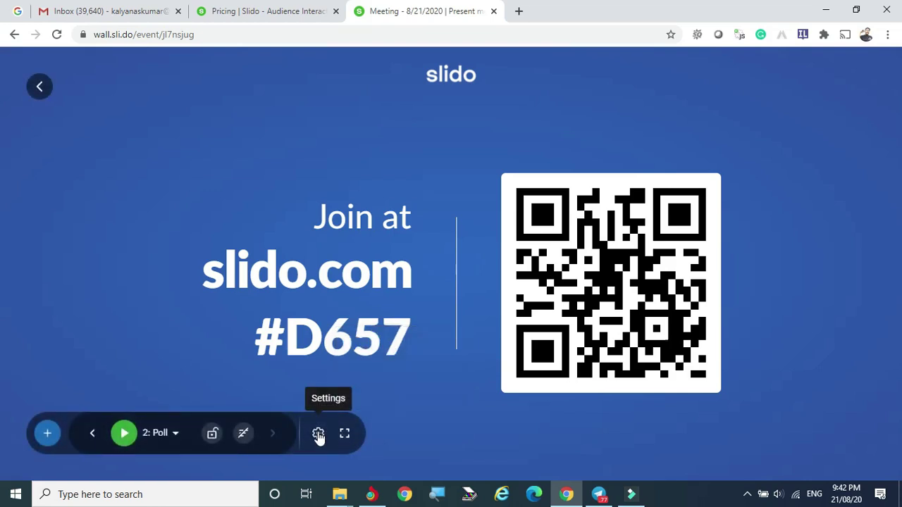
click(321, 434)
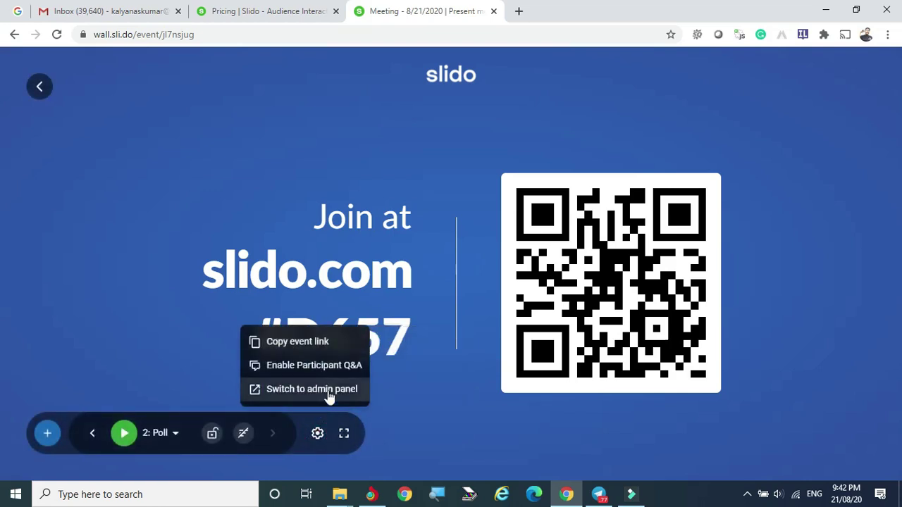
click(287, 392)
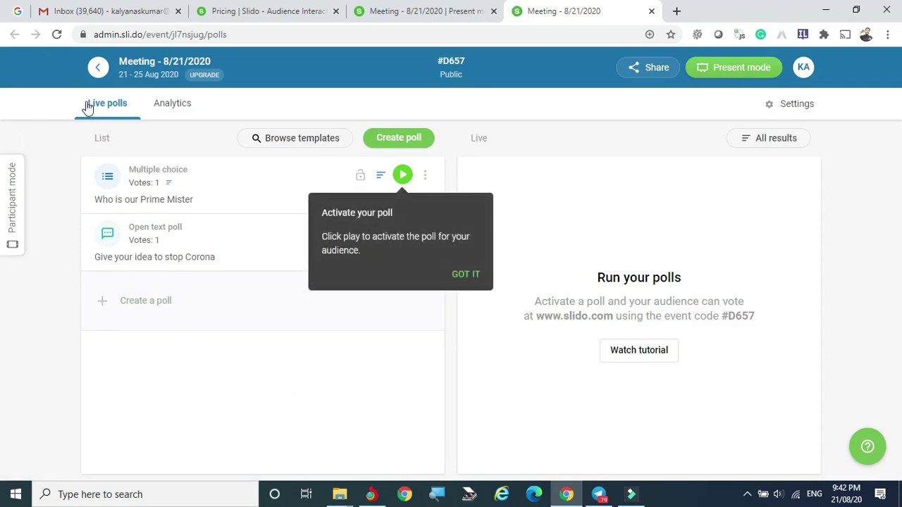
Step: Review the event's Analytics page: 1 participant, 2 poll votes and the poll results
click(167, 109)
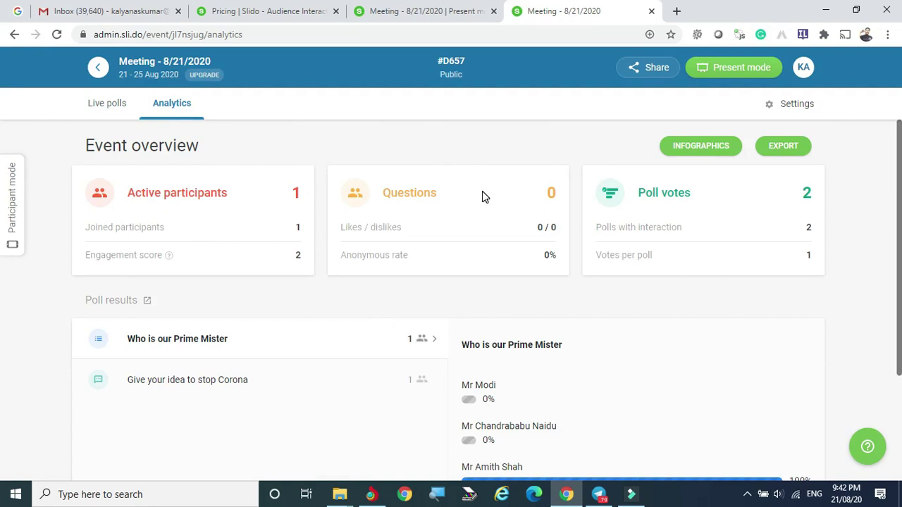
scroll(602, 264, down, 2)
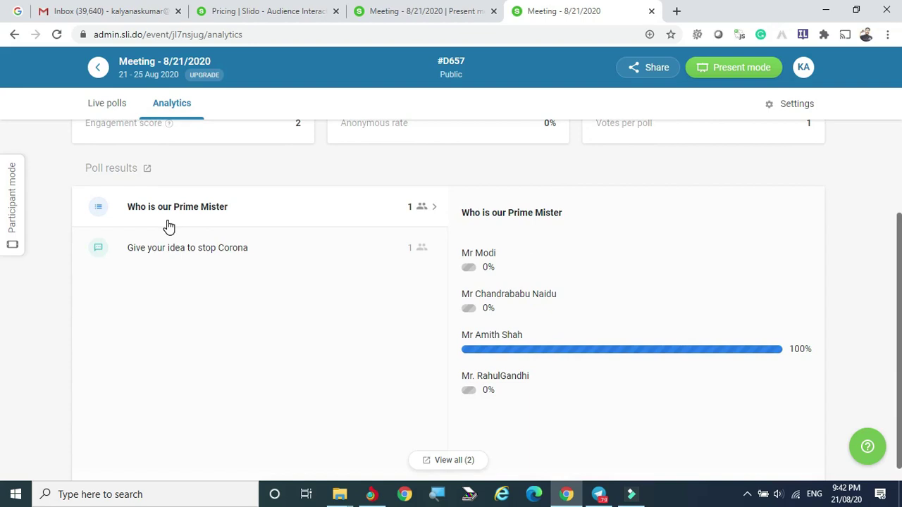
scroll(590, 253, up, 2)
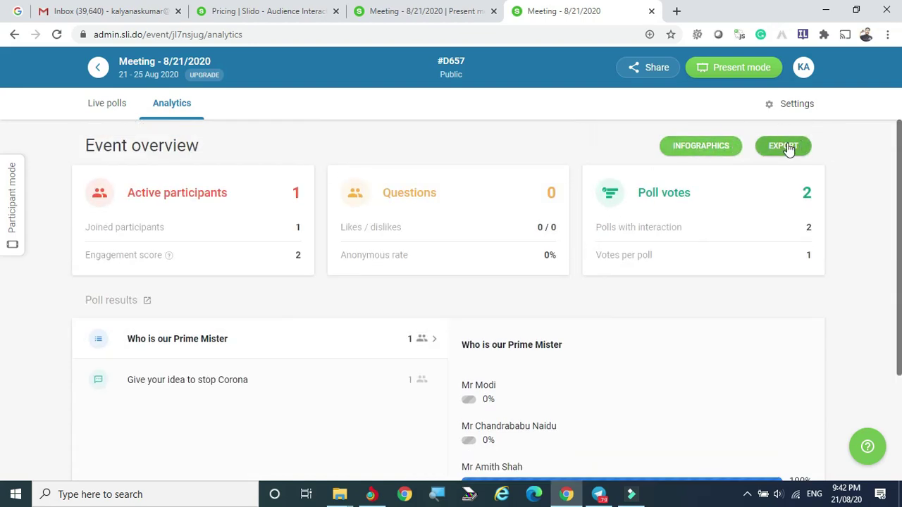
Step: Check the Download exports list, which shows the PDF/XLS reports as locked
click(788, 149)
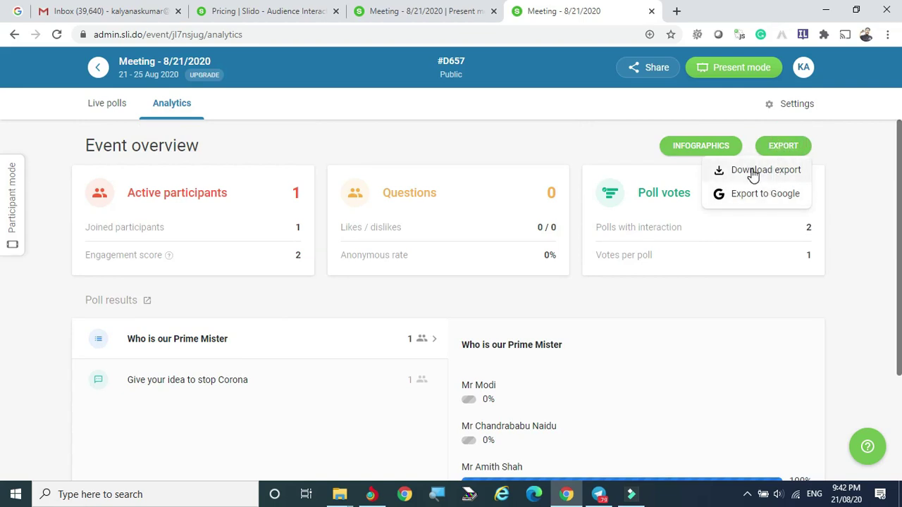
click(752, 173)
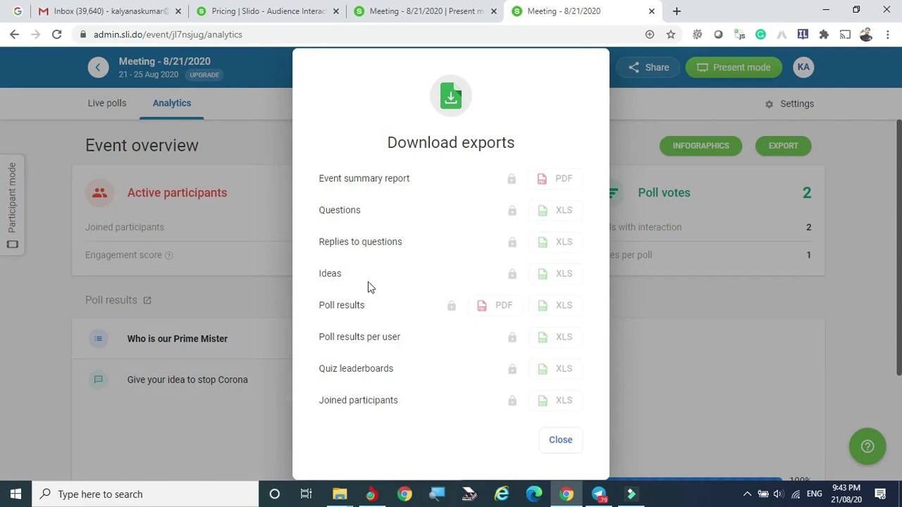
click(562, 441)
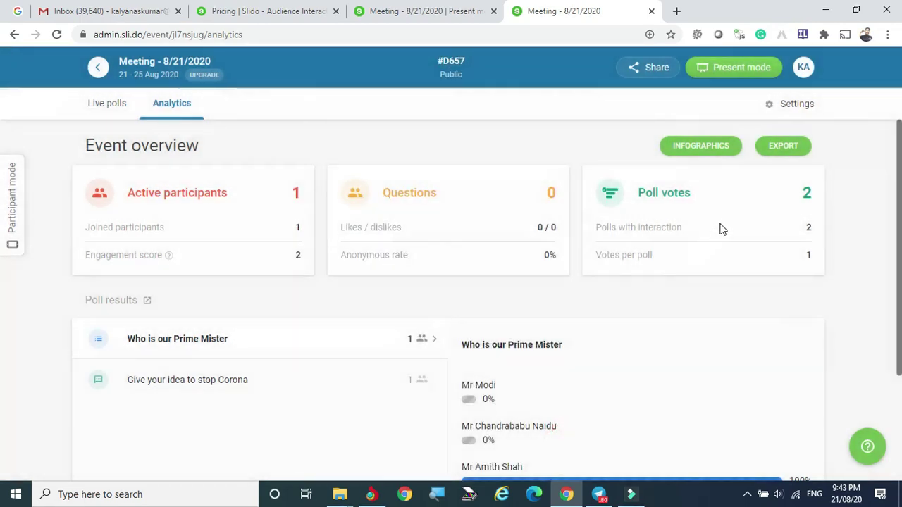
Step: Look over the infographics theme and public link options, then return to Live polls
click(707, 148)
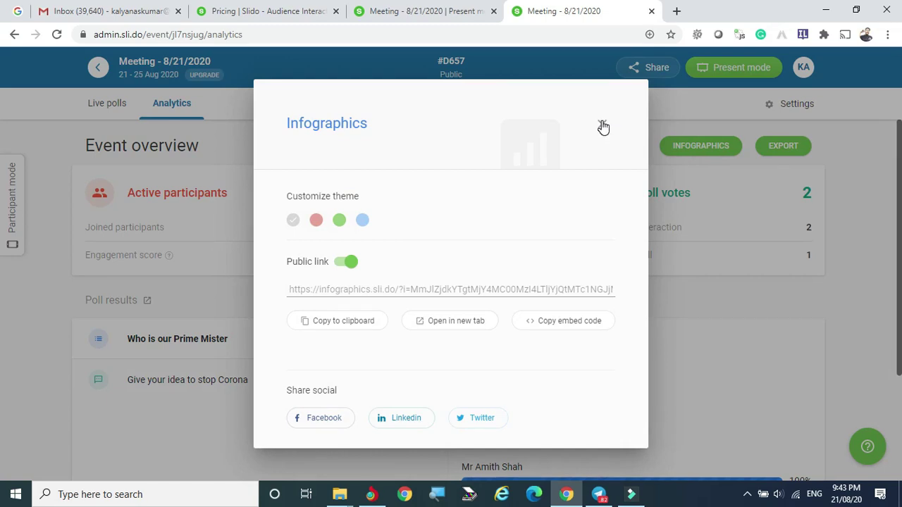
click(603, 125)
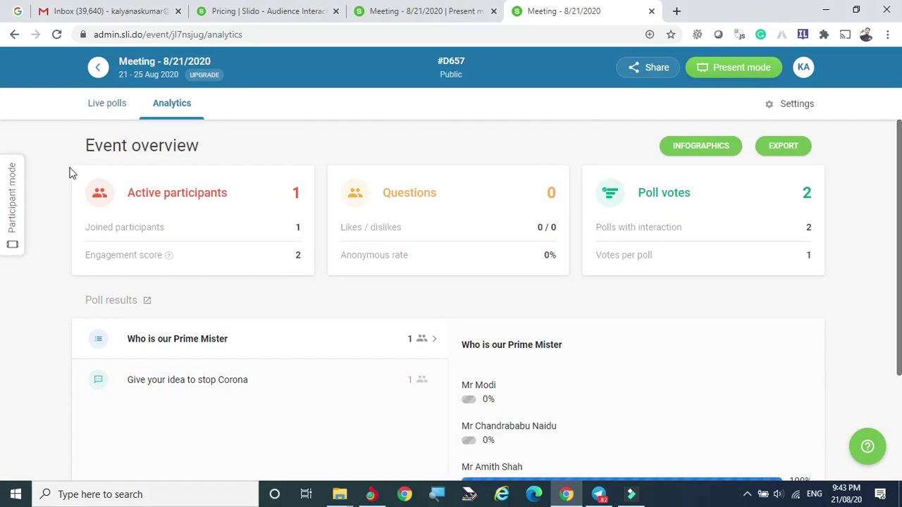
click(100, 106)
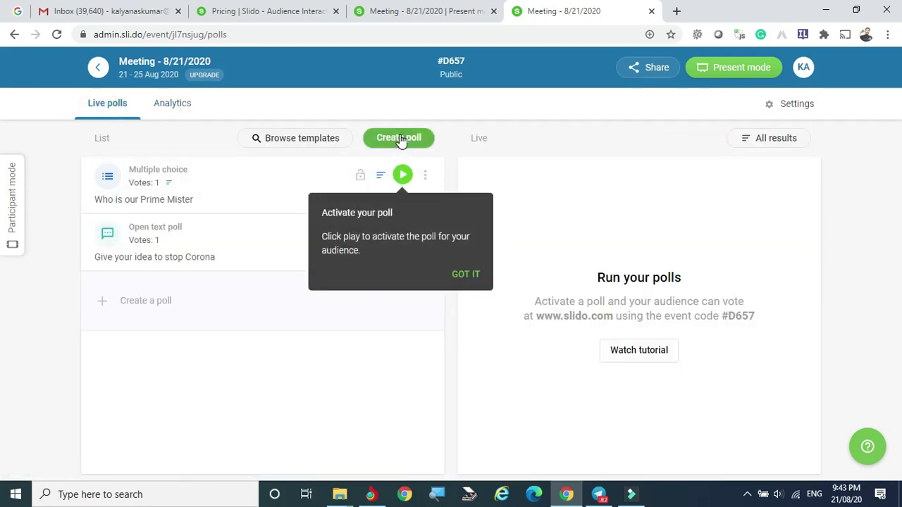
Step: Add and save a word cloud poll with the question 'Define Covid'
click(400, 139)
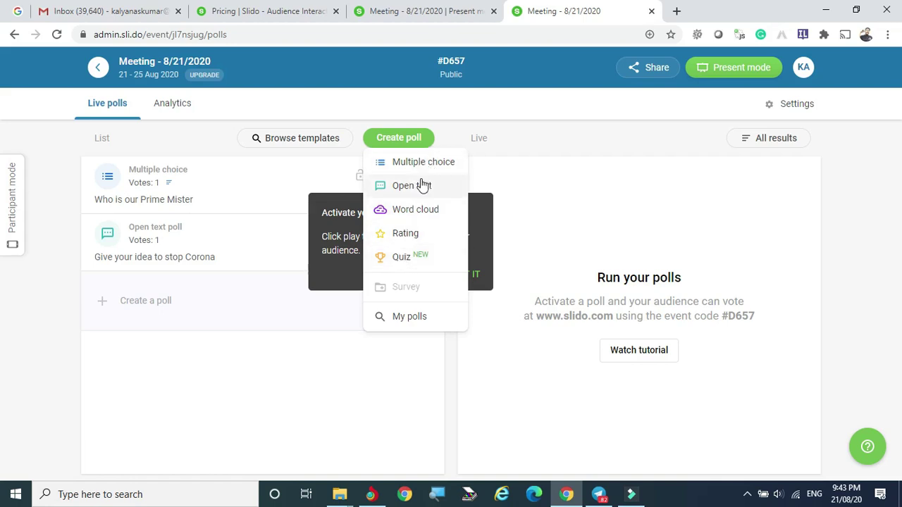
click(404, 211)
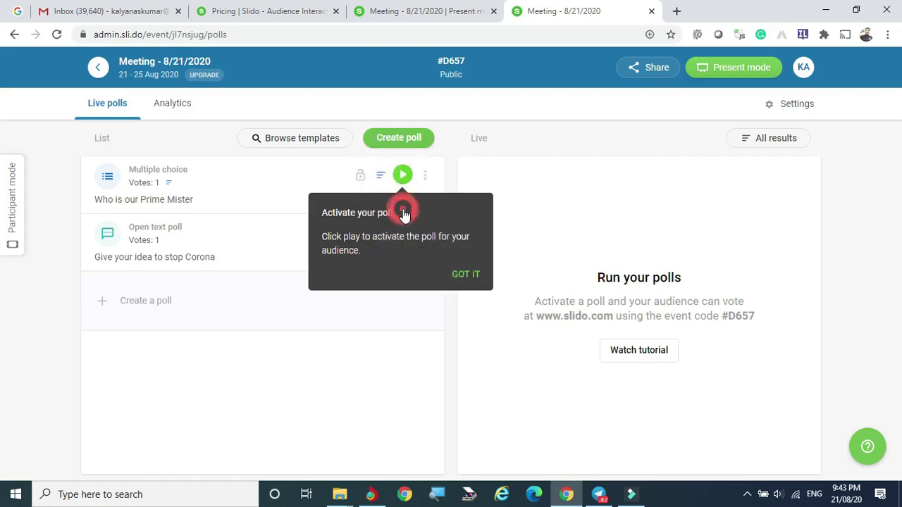
click(364, 148)
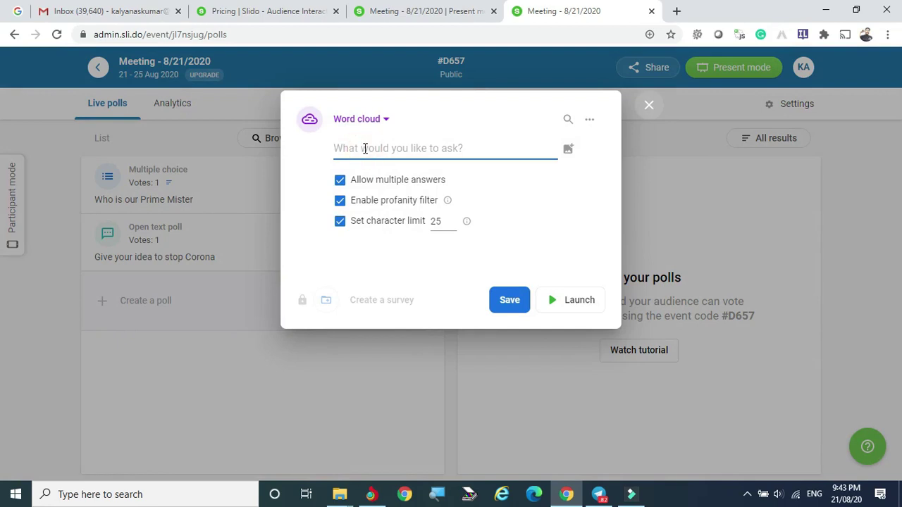
text(Define Covid)
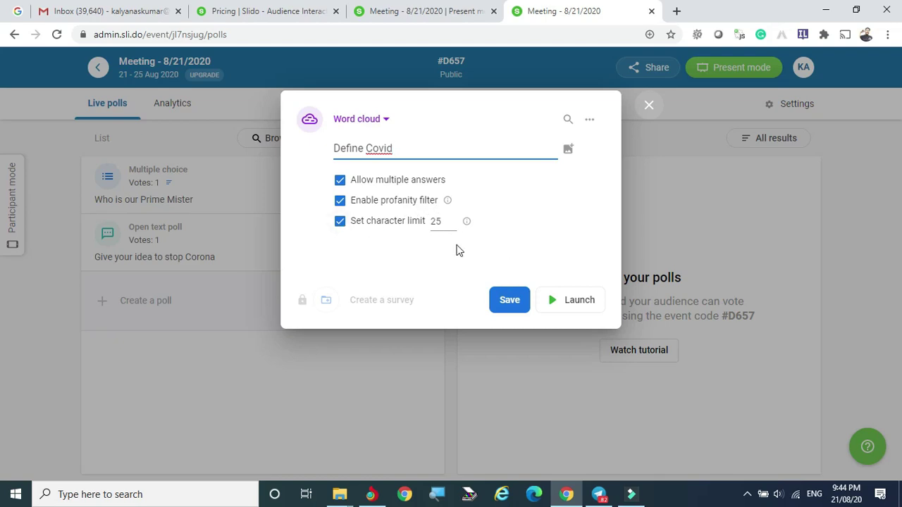
click(509, 299)
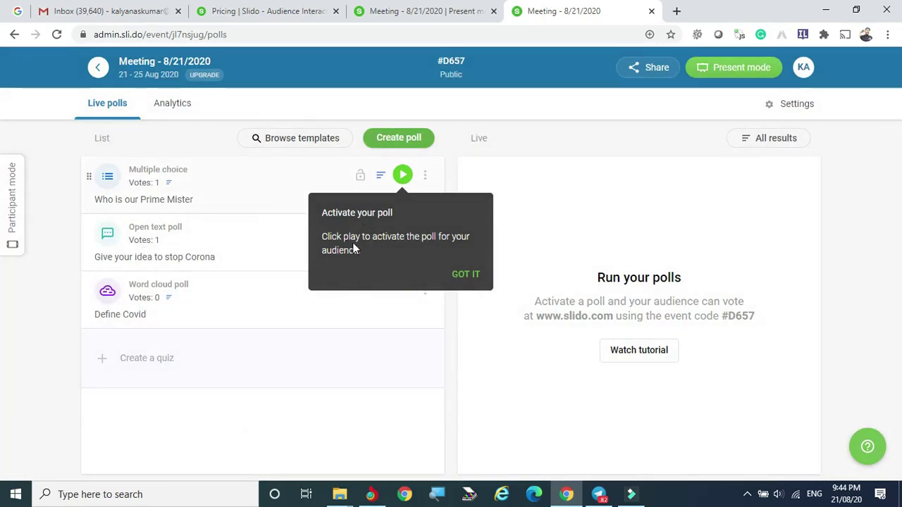
Step: Dismiss the activation tip and close the Who is our Prime Mister poll's editor
click(459, 275)
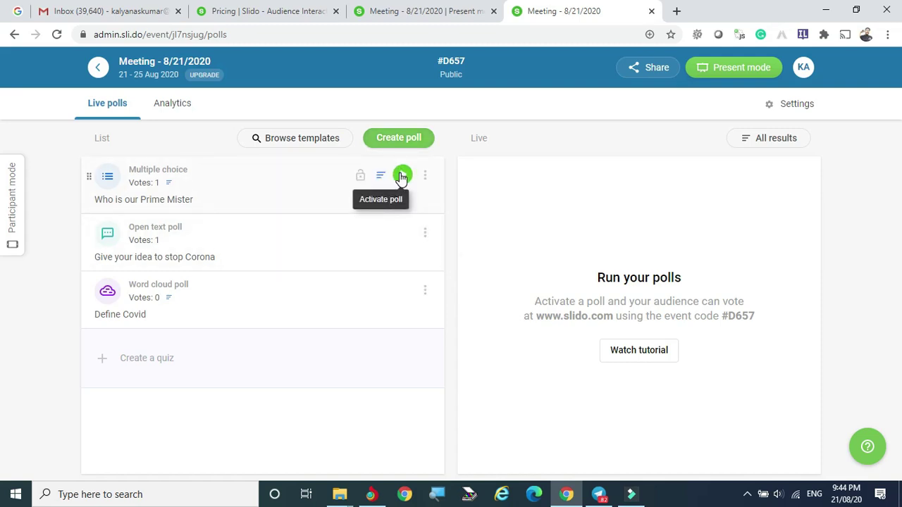
click(425, 176)
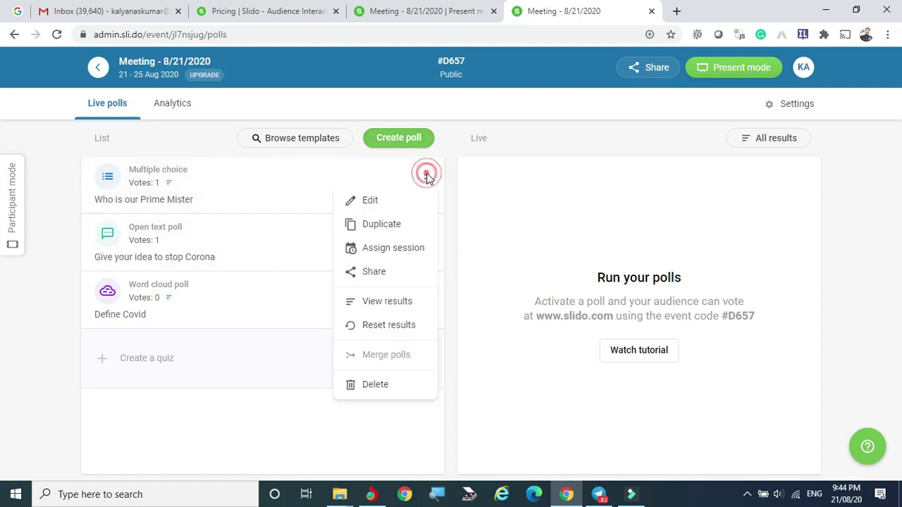
click(366, 202)
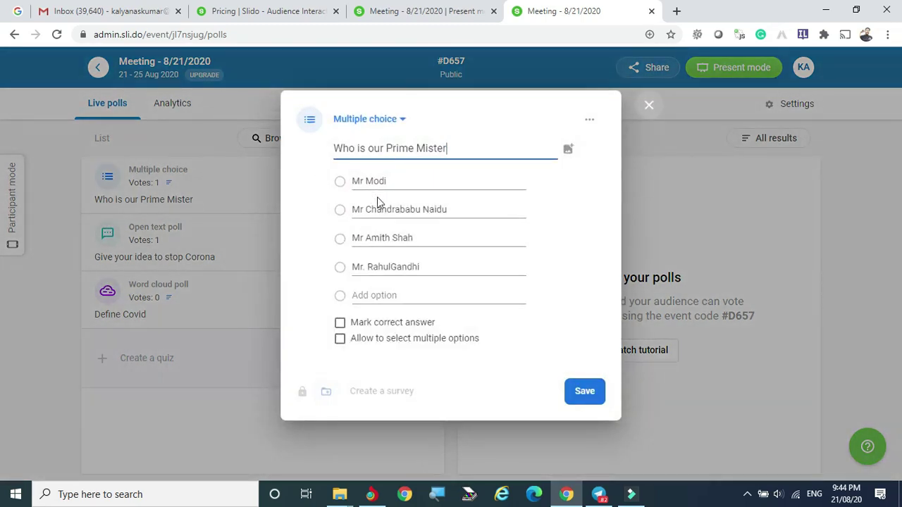
click(592, 118)
click(643, 106)
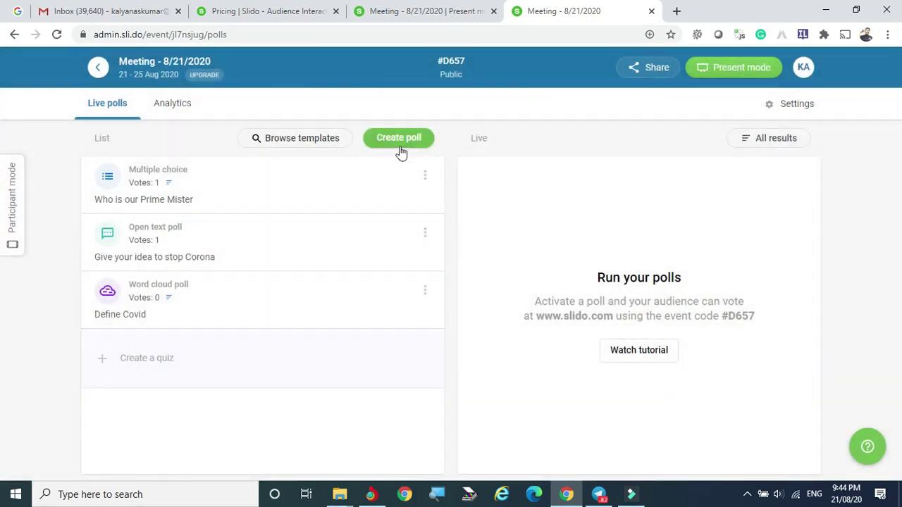
Step: View the first poll's direct link and embed code through Share, then close them
click(425, 174)
click(525, 136)
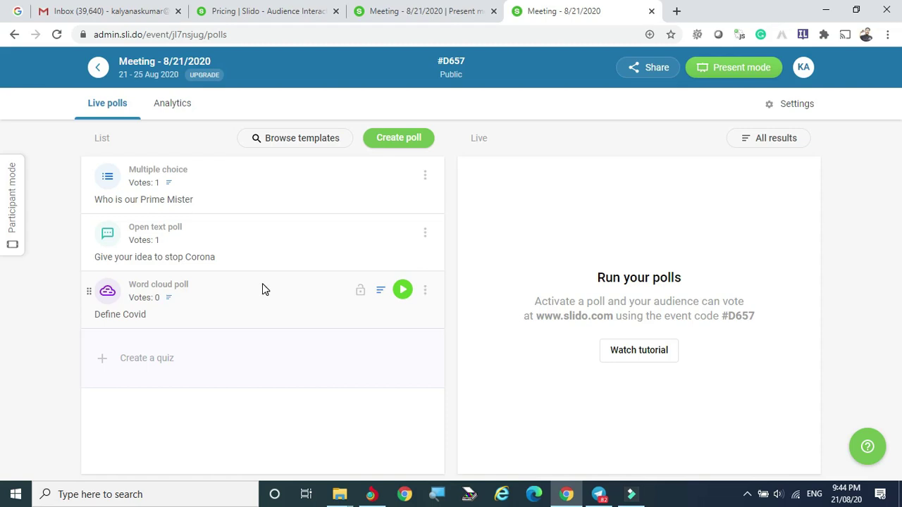
click(425, 176)
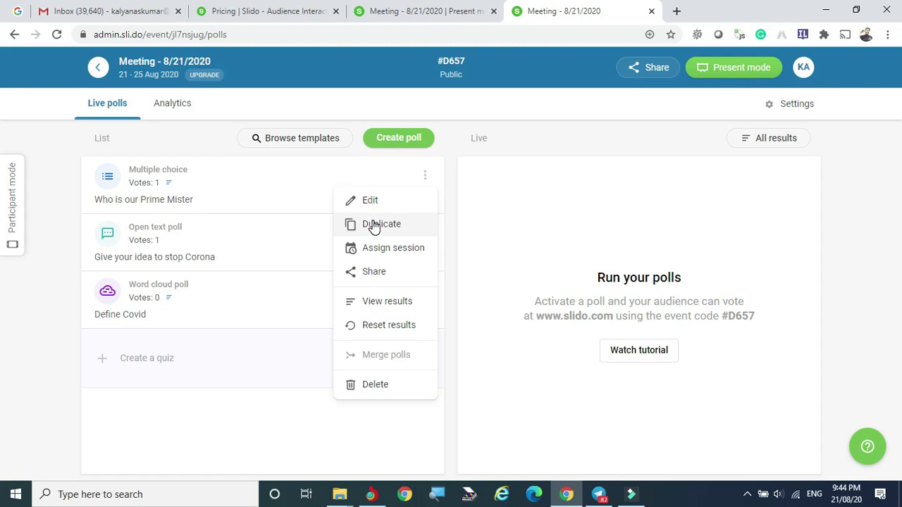
click(372, 273)
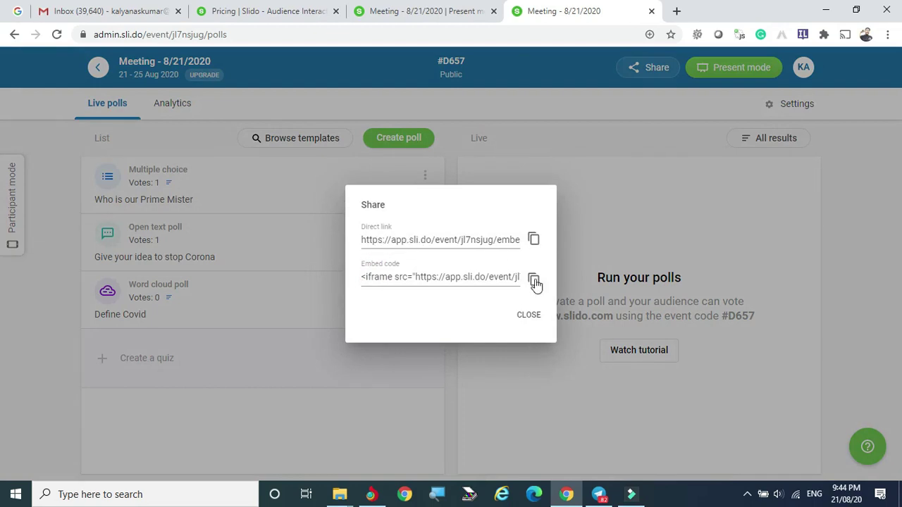
click(528, 316)
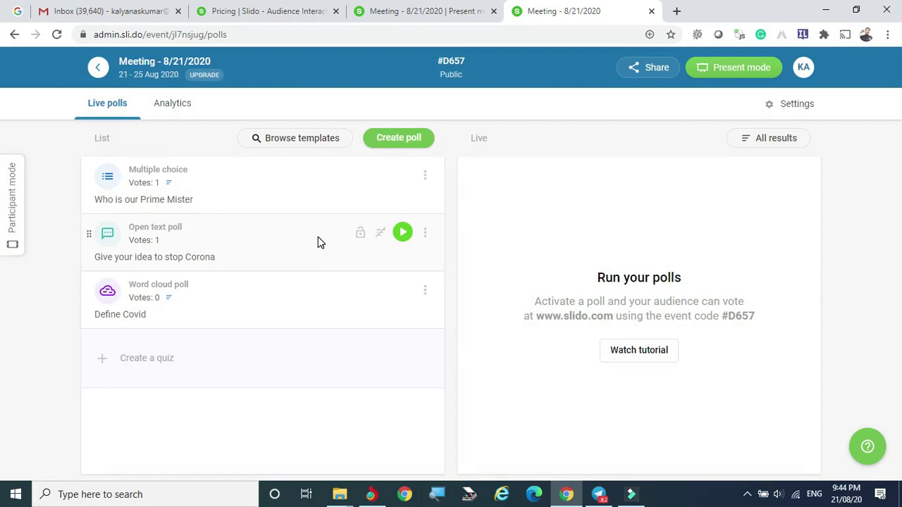
click(140, 360)
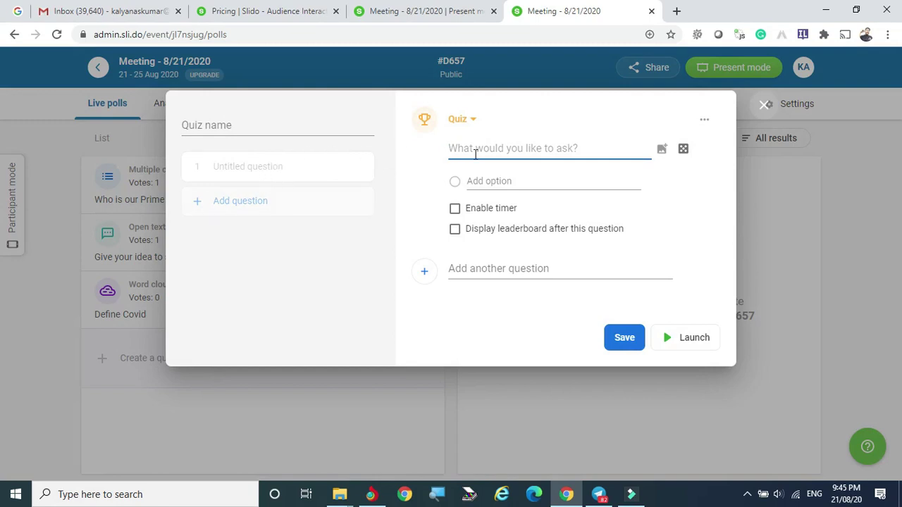
click(663, 149)
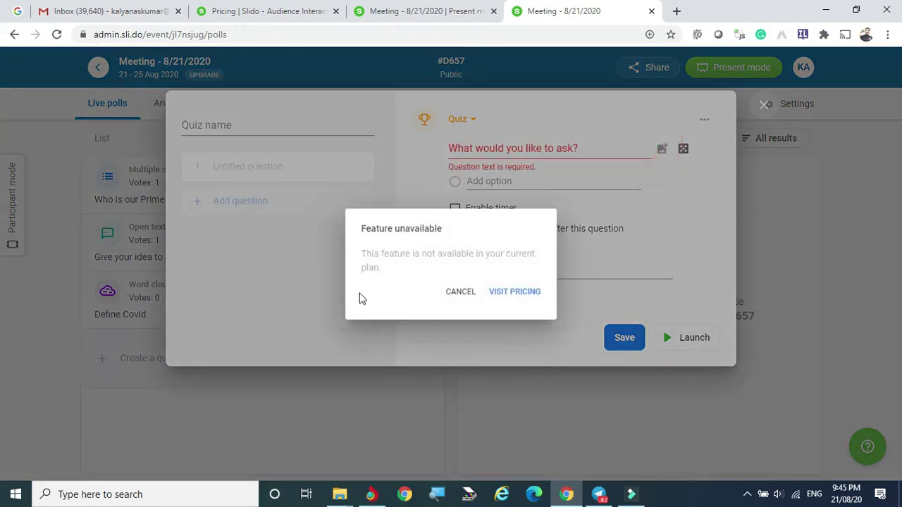
click(456, 296)
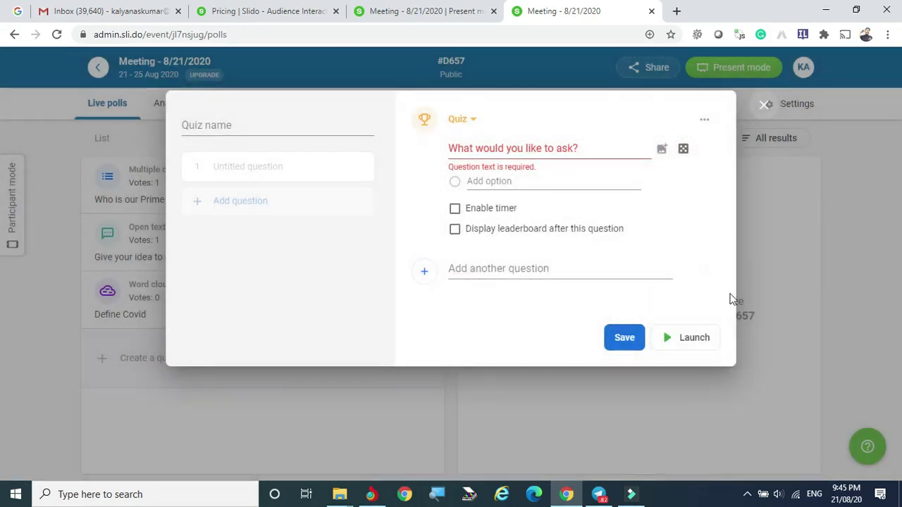
click(625, 341)
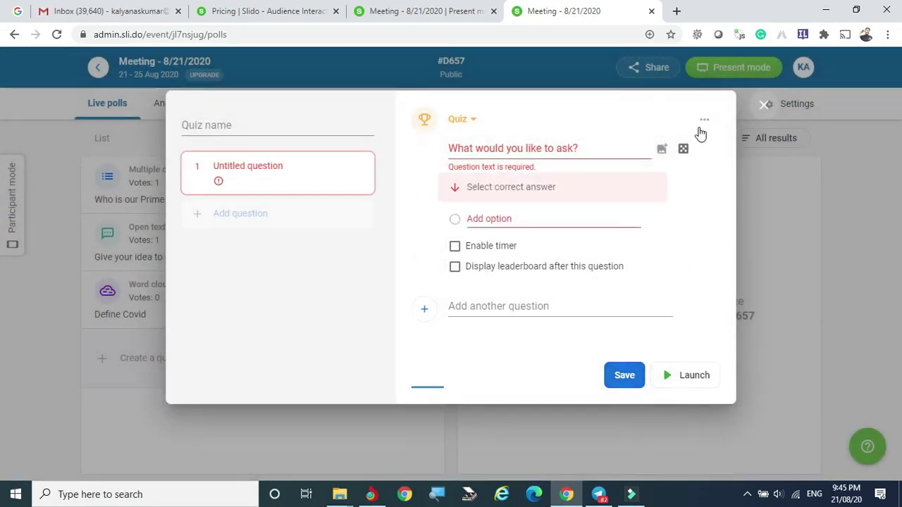
click(753, 112)
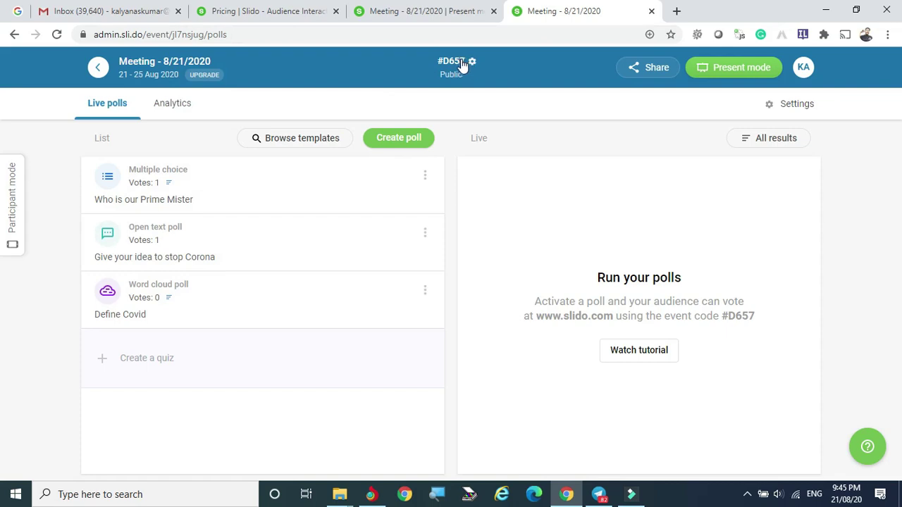
Step: Change the event code from D657 to 'kalyan', save it, and bring up the participant window
click(473, 62)
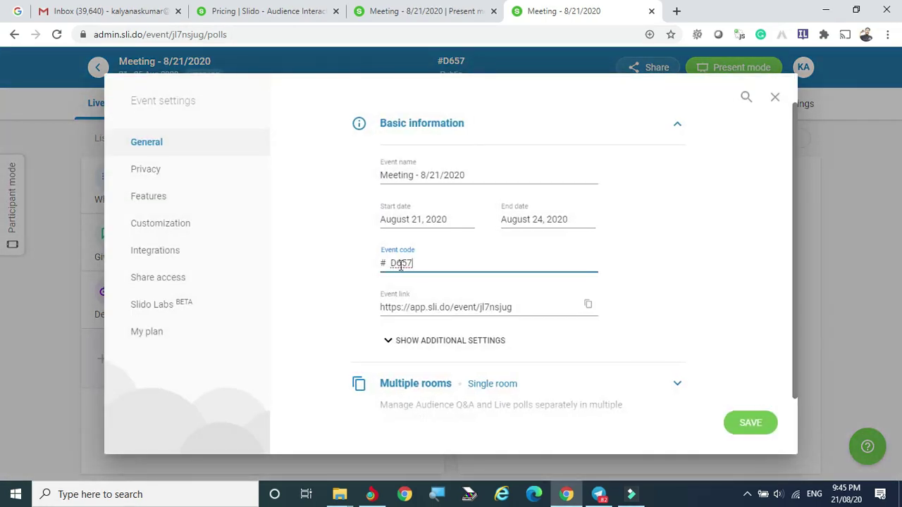
double_click(423, 264)
text(kalyan)
click(750, 425)
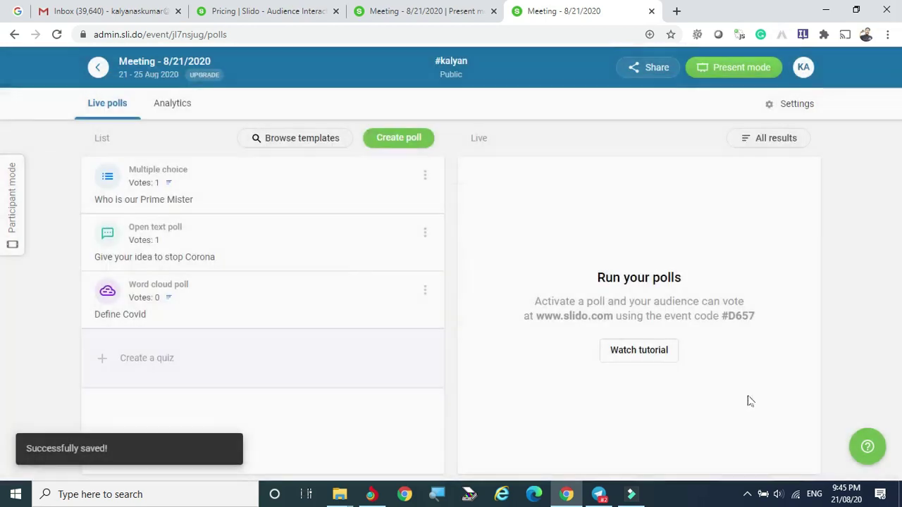
click(371, 494)
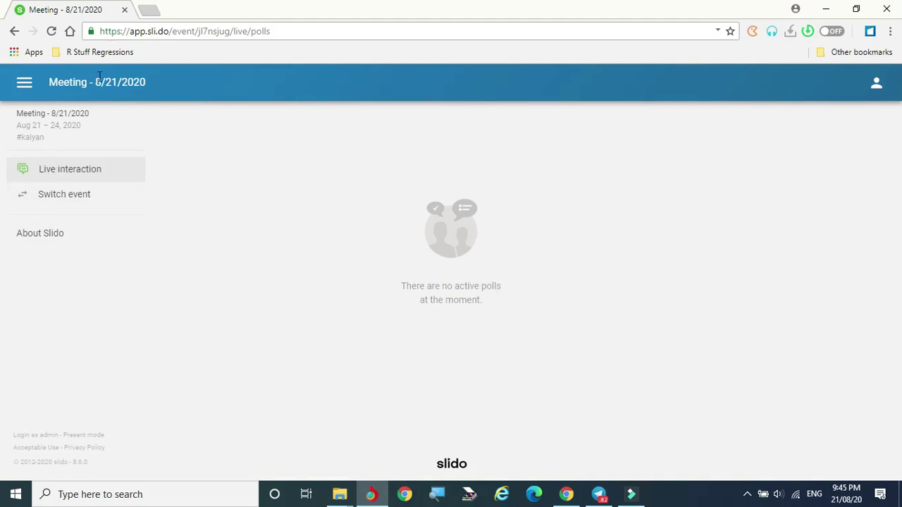
Step: Join as a participant with code 'kalyan' and make the Prime Mister poll live
click(58, 197)
click(410, 285)
text(kalyan)
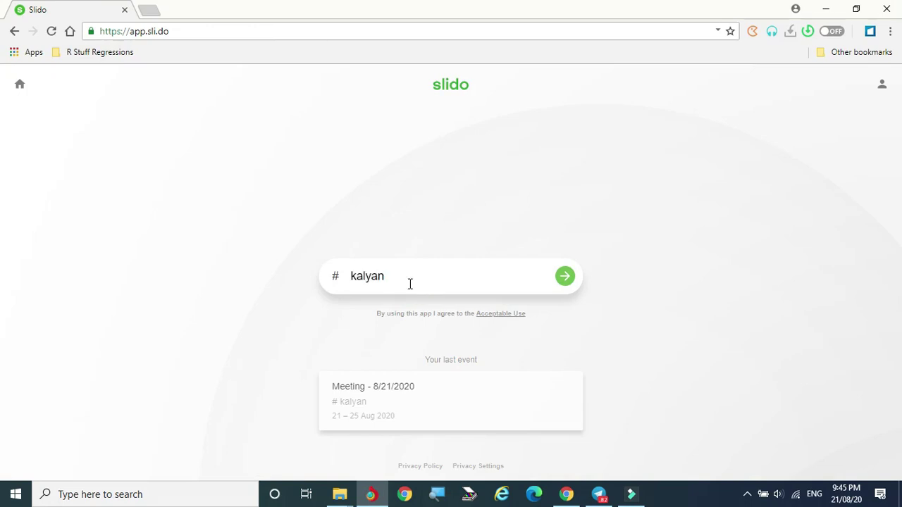
key(Return)
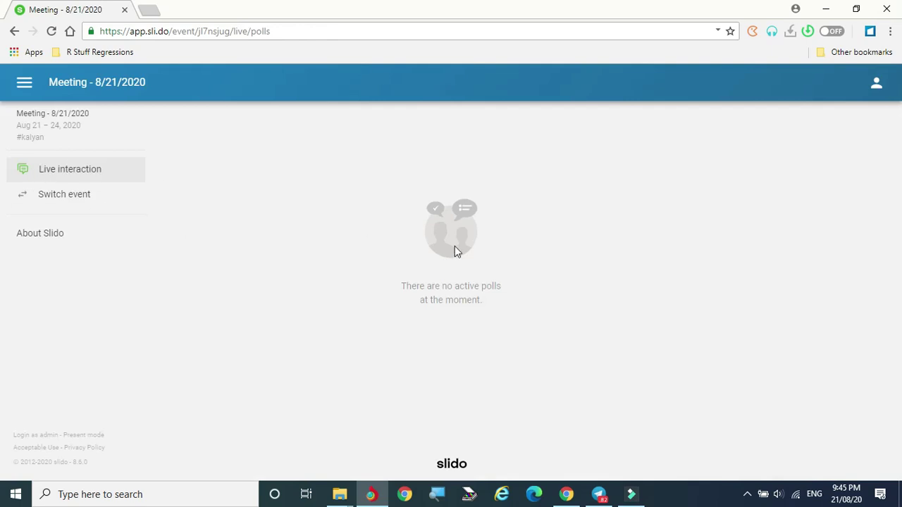
click(566, 497)
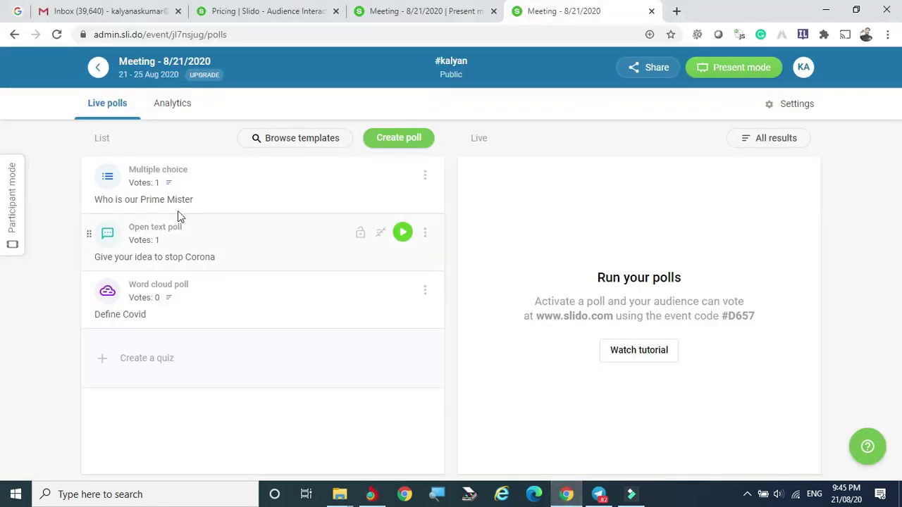
click(402, 174)
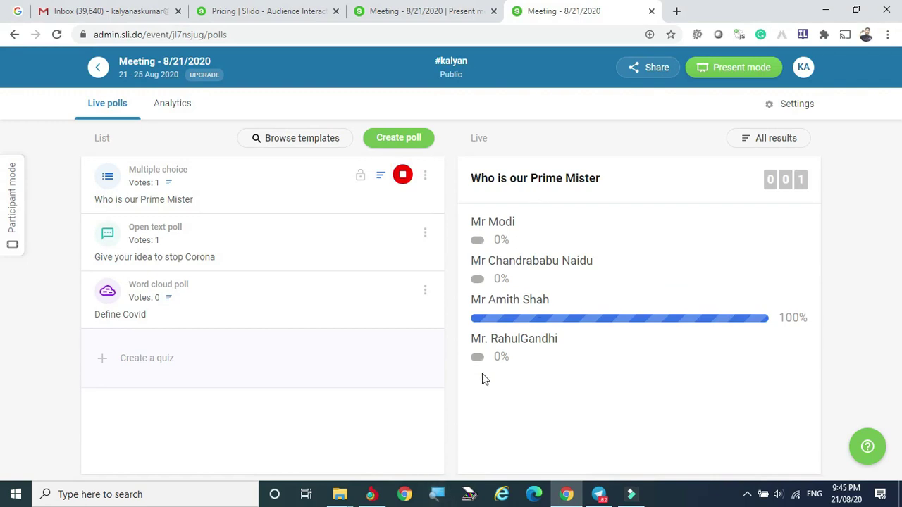
Step: Rejoin the 'kalyan' event as participant and change the vote from Mr Amith Shah to Mr Modi
click(371, 493)
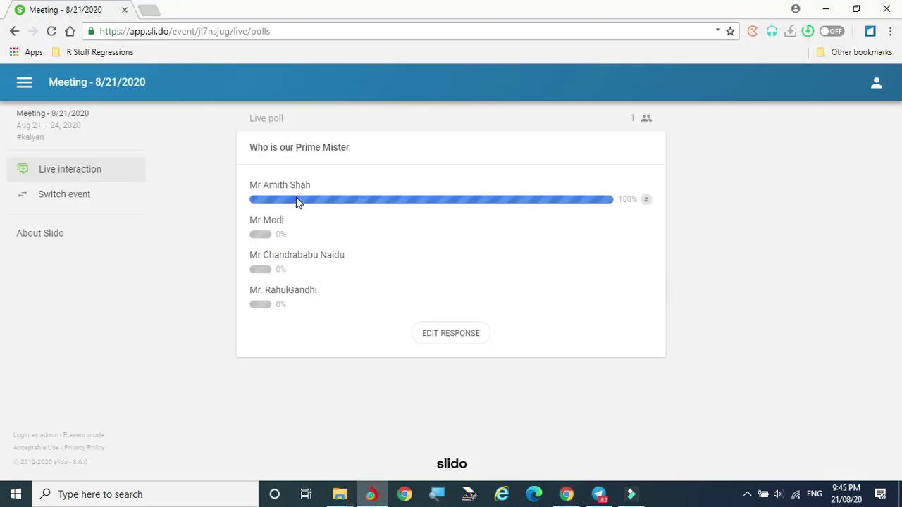
click(69, 173)
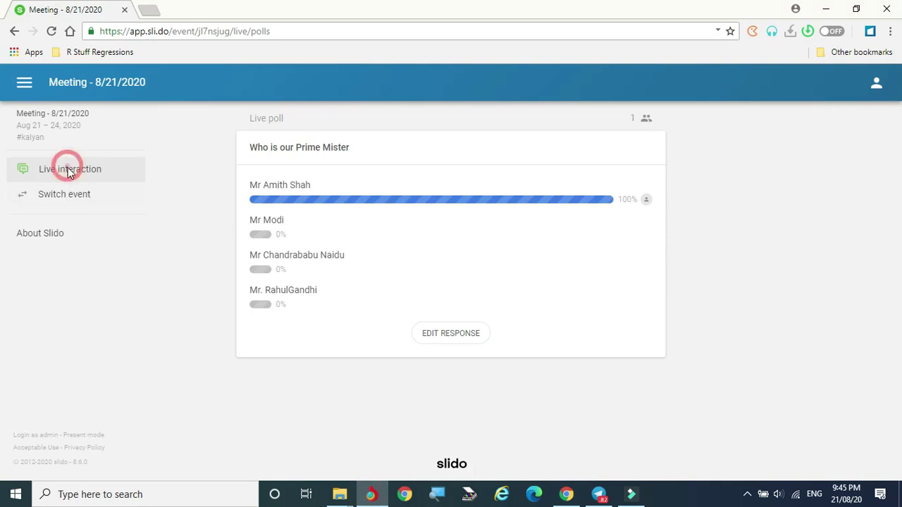
click(48, 195)
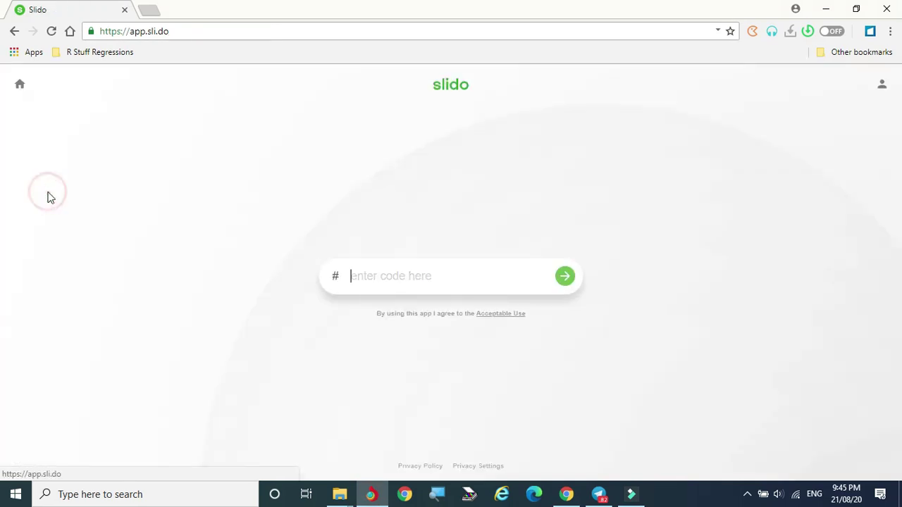
click(413, 276)
text(kalyan)
click(568, 276)
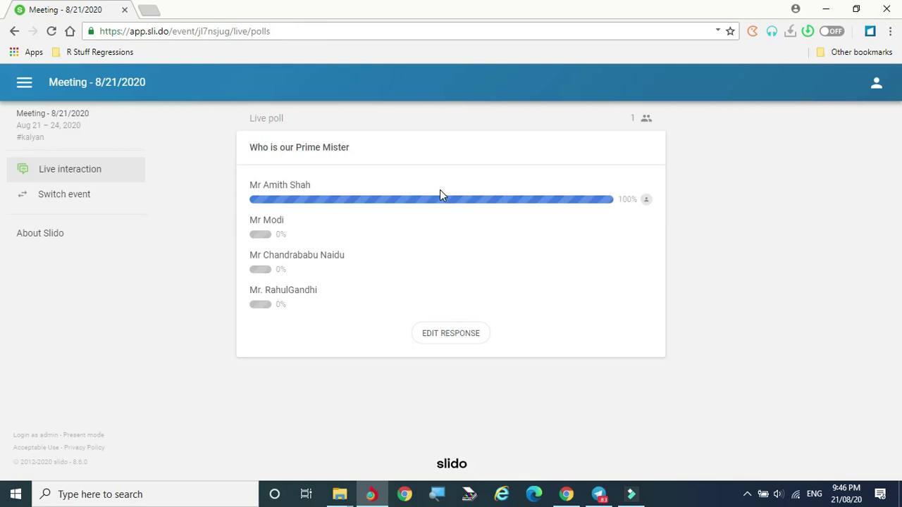
click(467, 337)
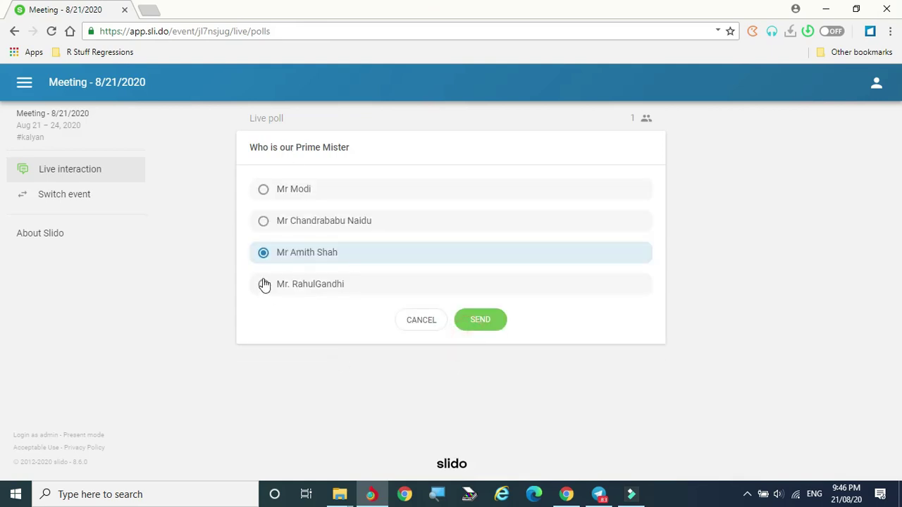
click(263, 190)
click(480, 319)
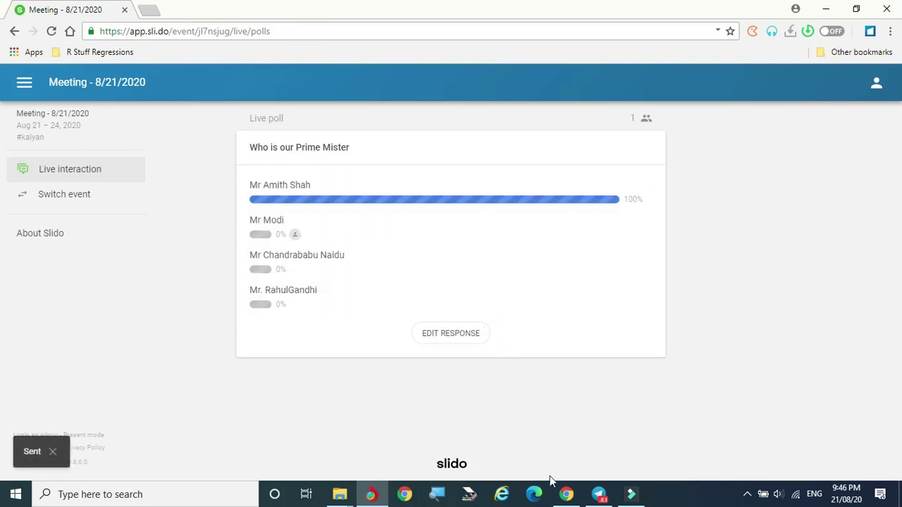
click(567, 494)
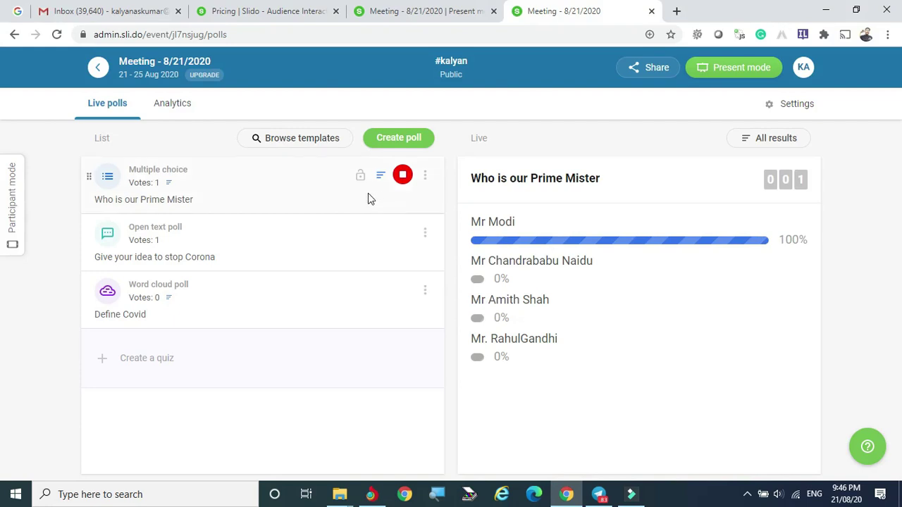
Step: Stop the Prime Mister poll and copy the Present mode link
click(402, 177)
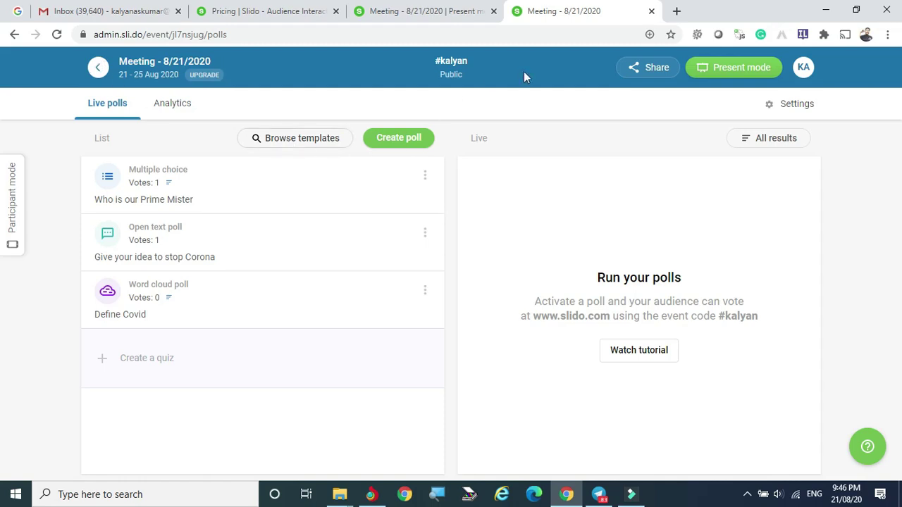
mouse_move(745, 75)
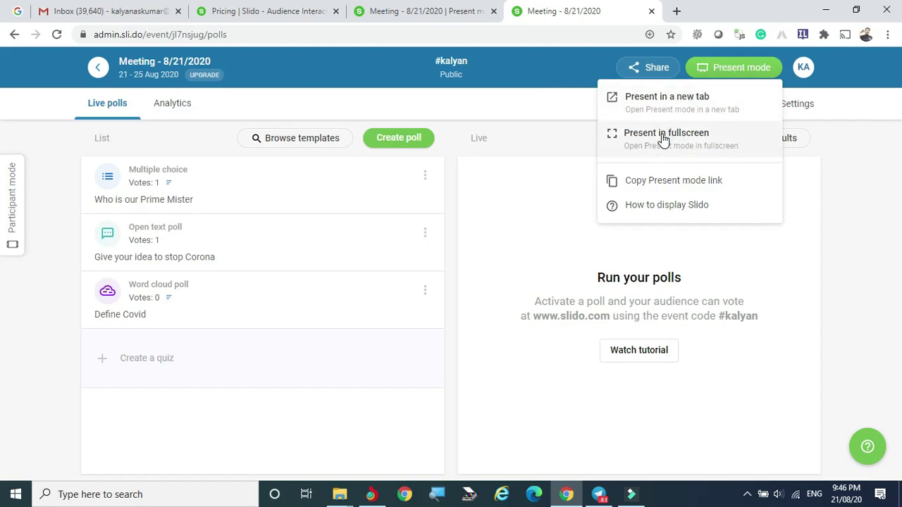
click(696, 181)
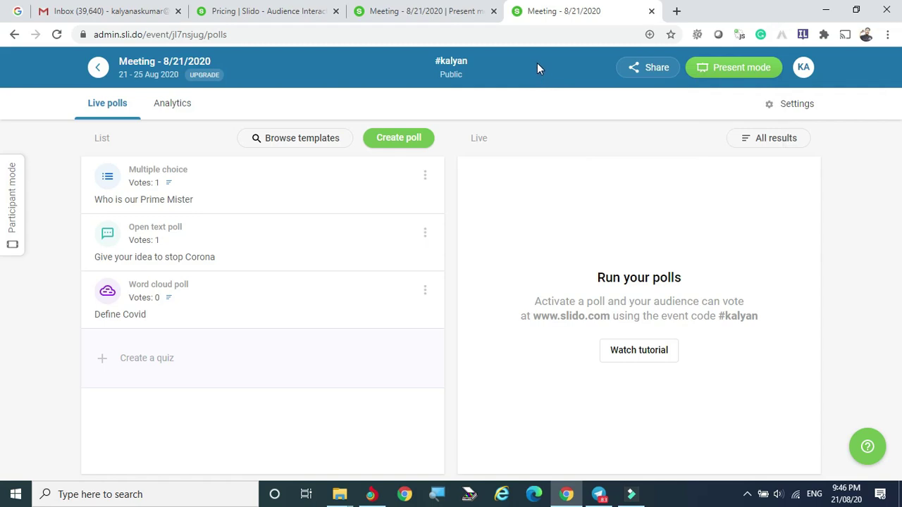
click(744, 68)
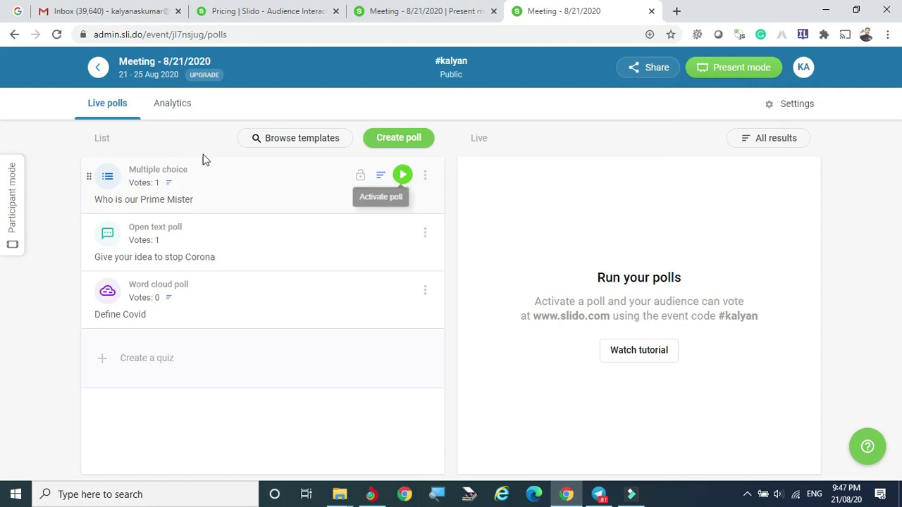
Step: Preview the participant view, then reactivate the Who is our Prime Mister poll
click(10, 205)
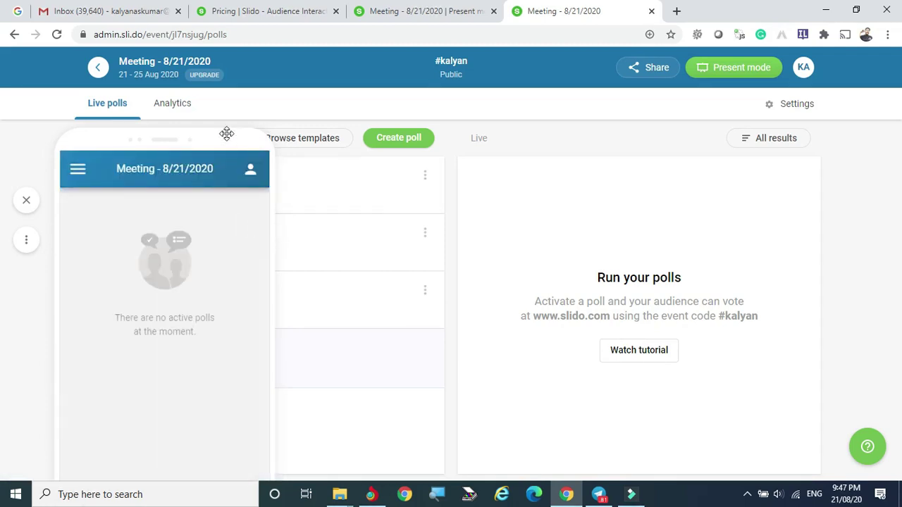
click(26, 200)
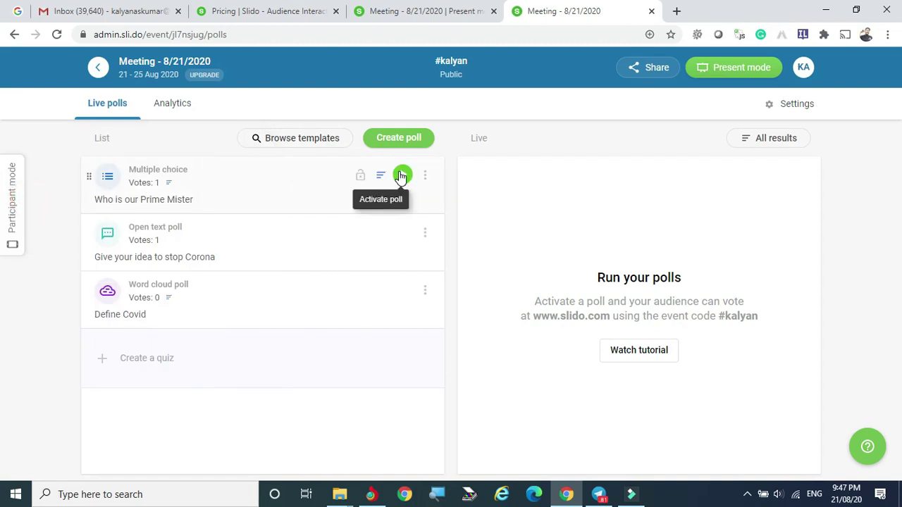
click(401, 176)
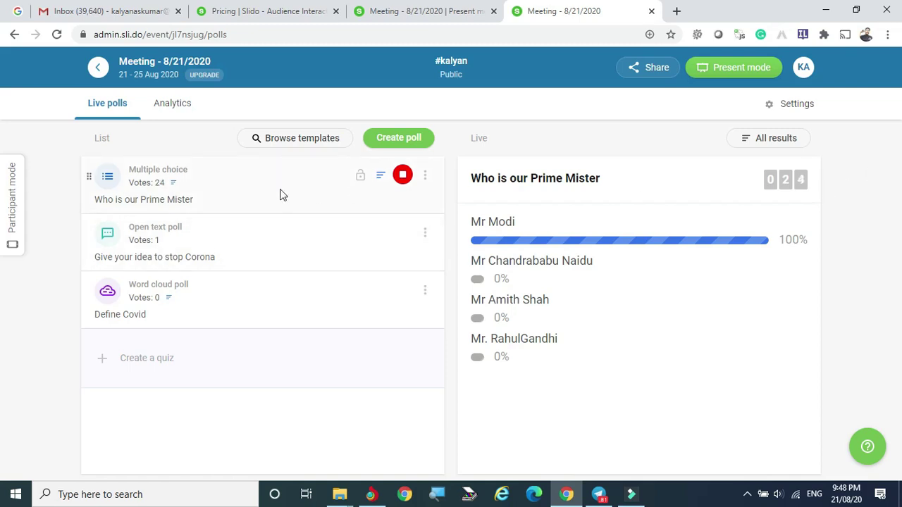
Step: Stop the Prime Mister poll and make the 'Give your idea to stop Corona' poll live
click(15, 208)
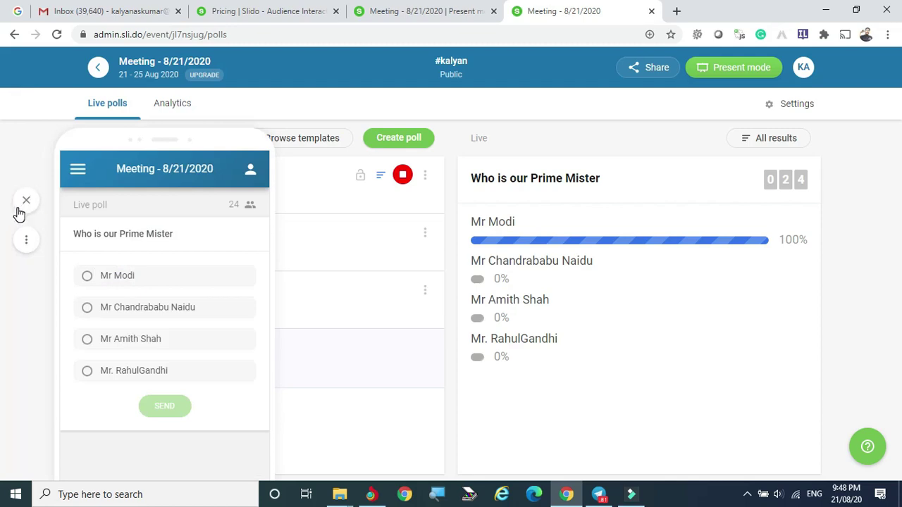
click(21, 293)
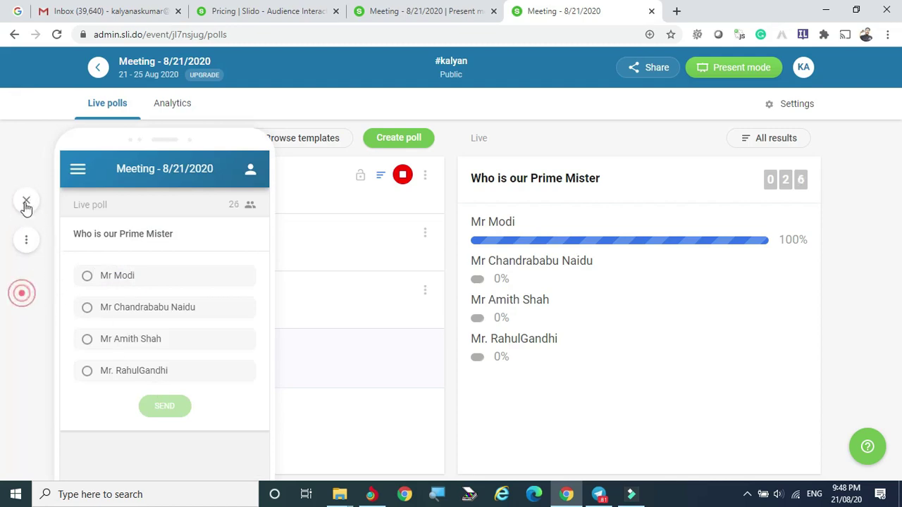
click(26, 203)
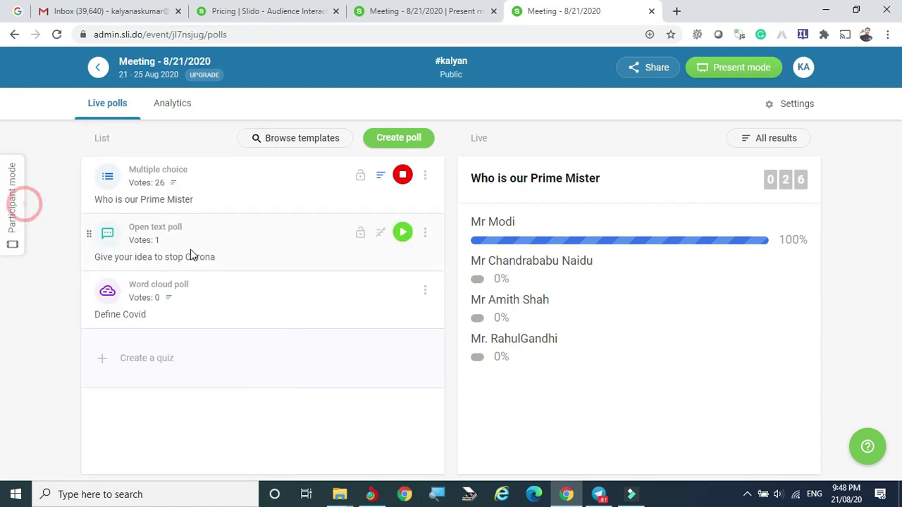
click(401, 175)
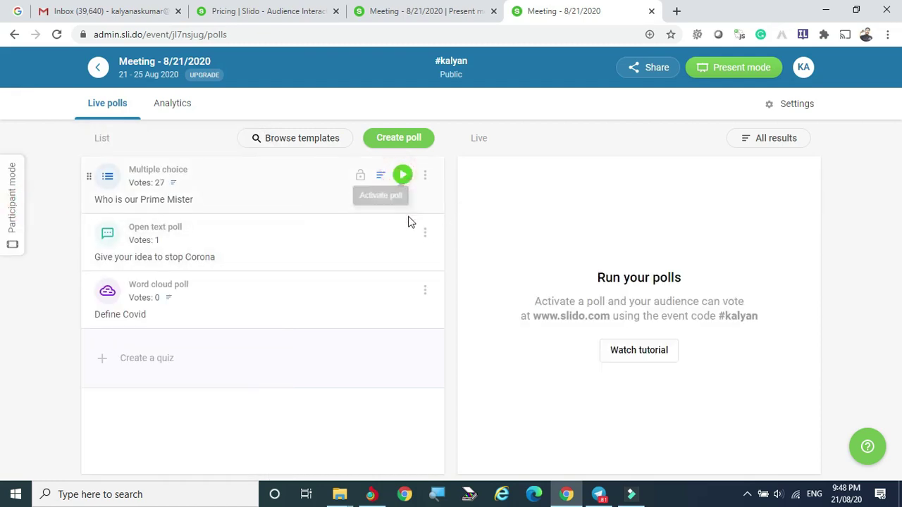
click(402, 234)
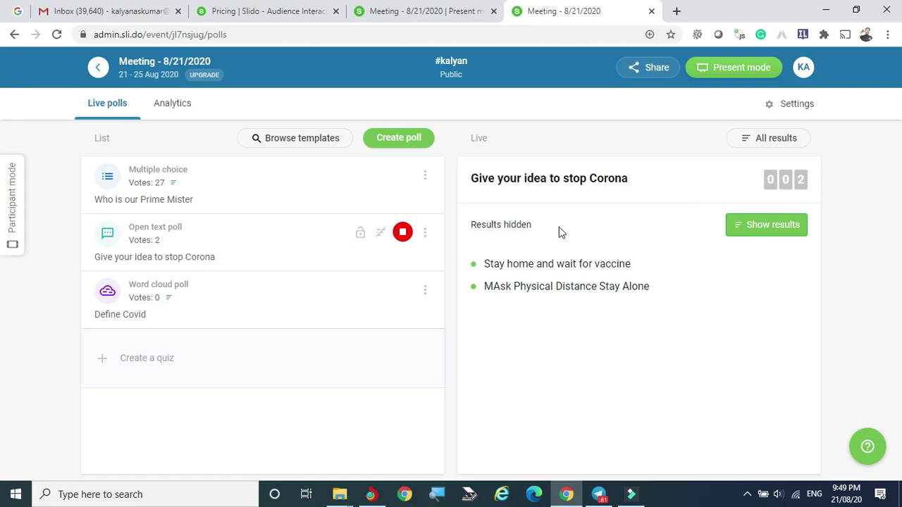
mouse_move(401, 296)
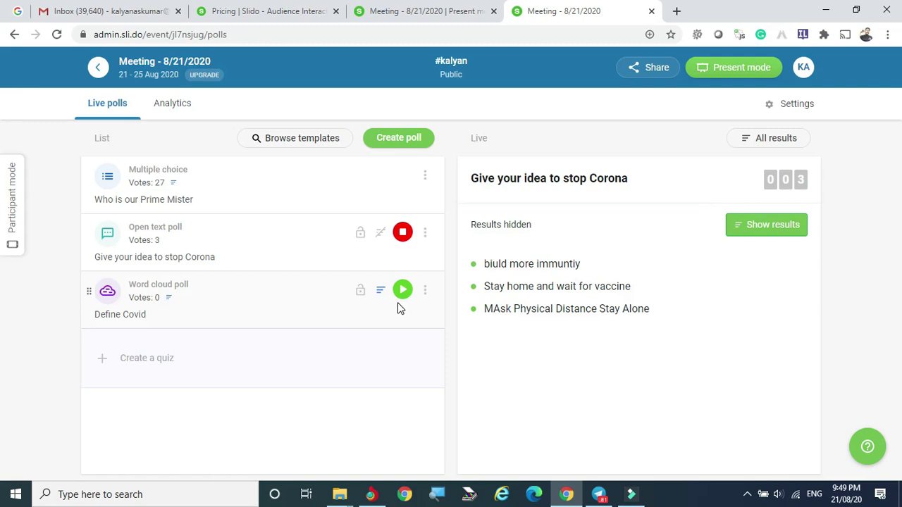
click(374, 497)
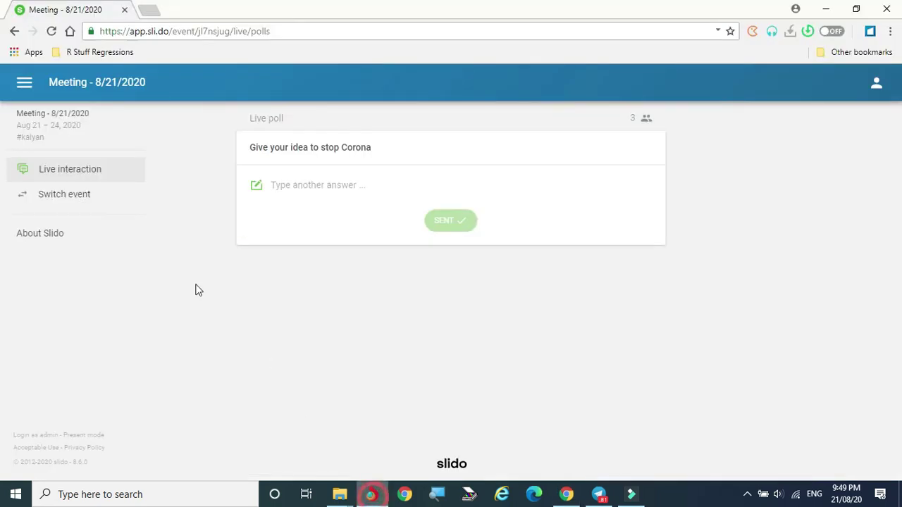
click(56, 174)
click(64, 195)
click(391, 272)
text(kalyan)
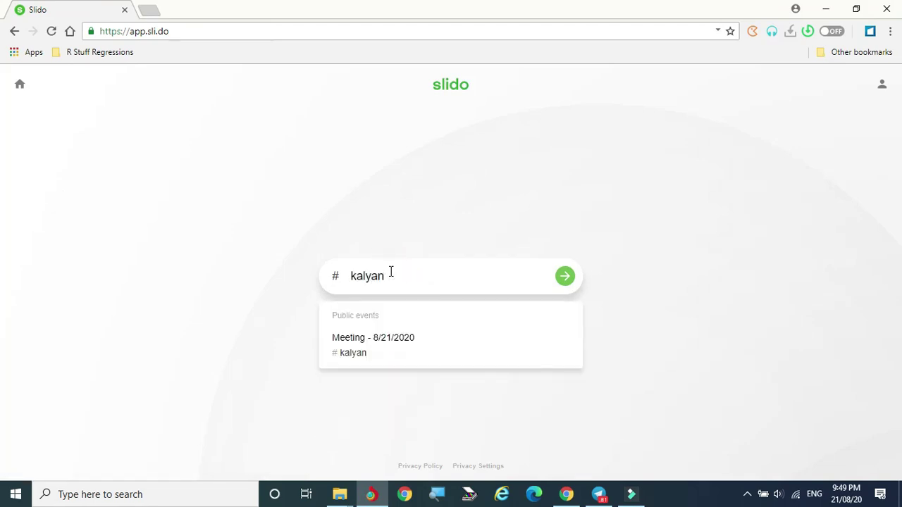
key(Return)
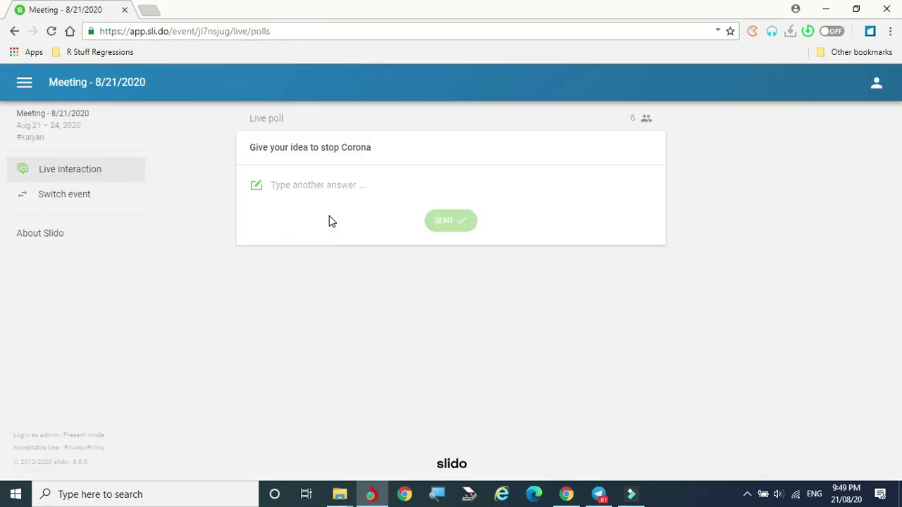
Step: Send the answer 'stay with all' to the Corona poll, then return to the admin window
click(322, 180)
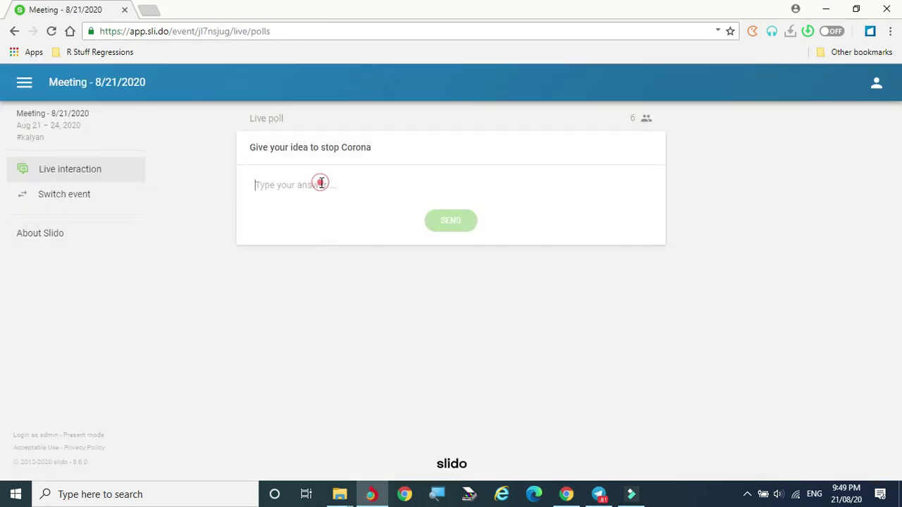
text(stay with all)
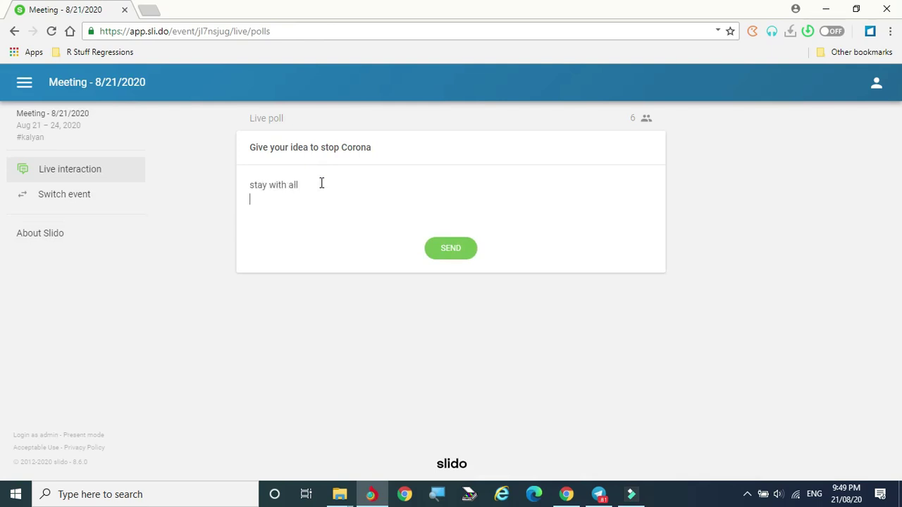
click(451, 250)
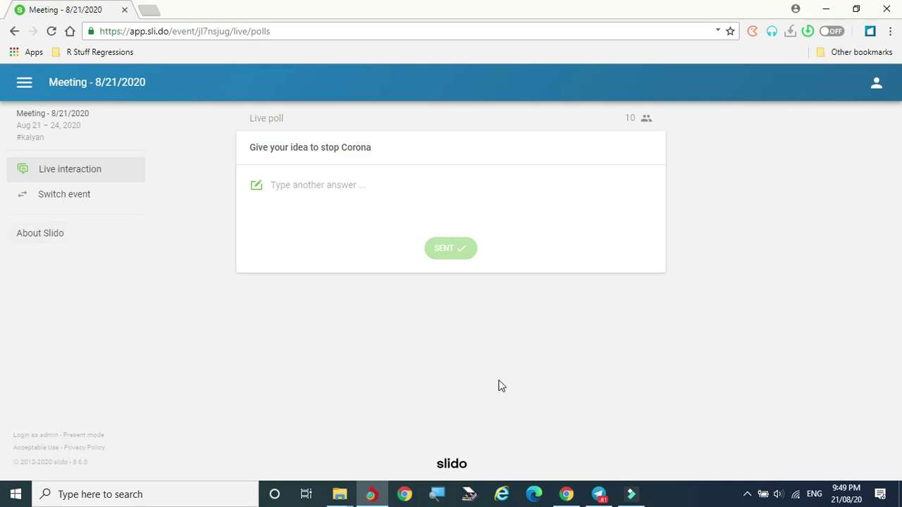
click(566, 494)
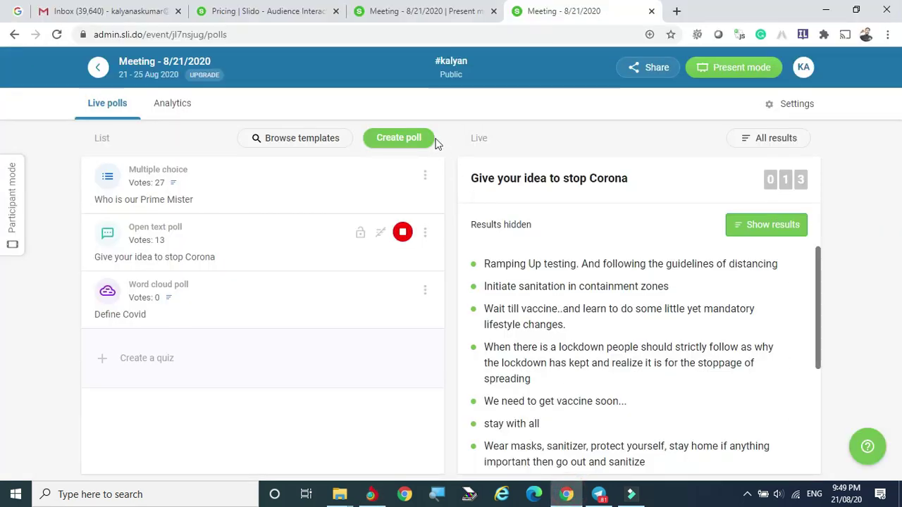
Step: Open Present mode in a new tab and return to the admin polls tab
click(737, 66)
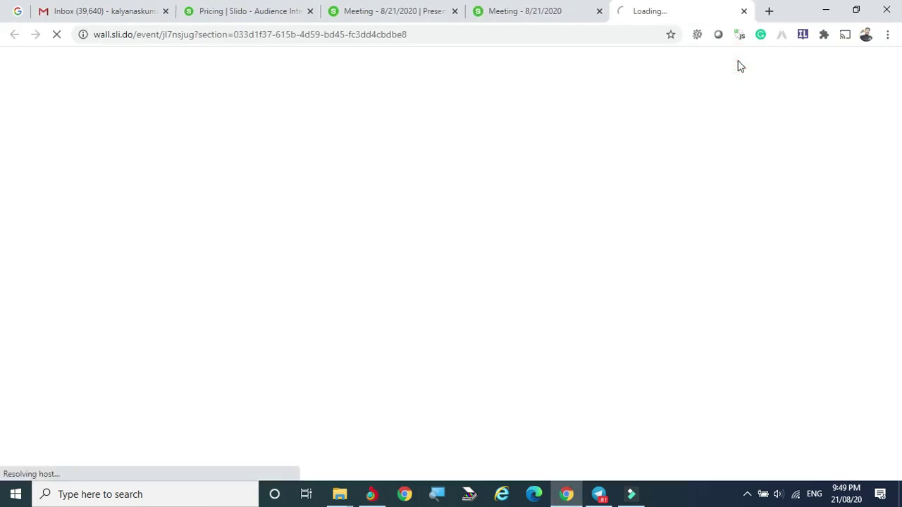
click(537, 15)
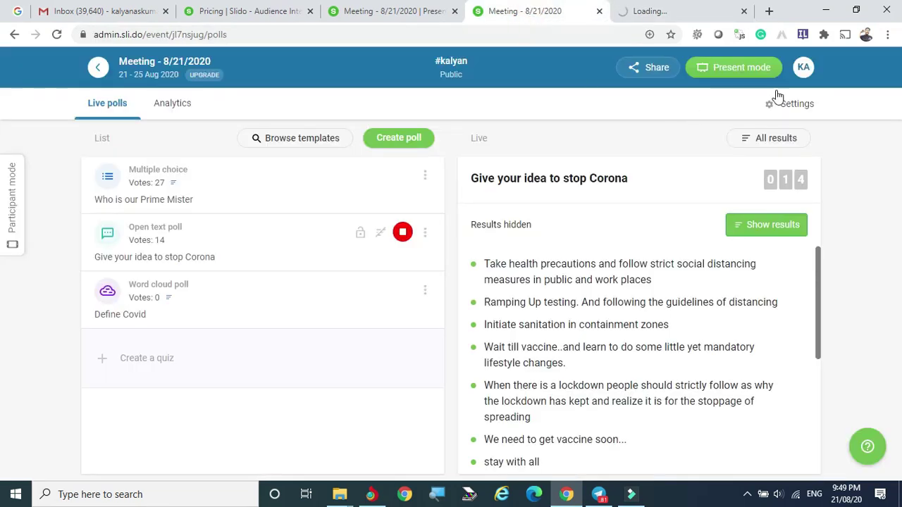
mouse_move(738, 68)
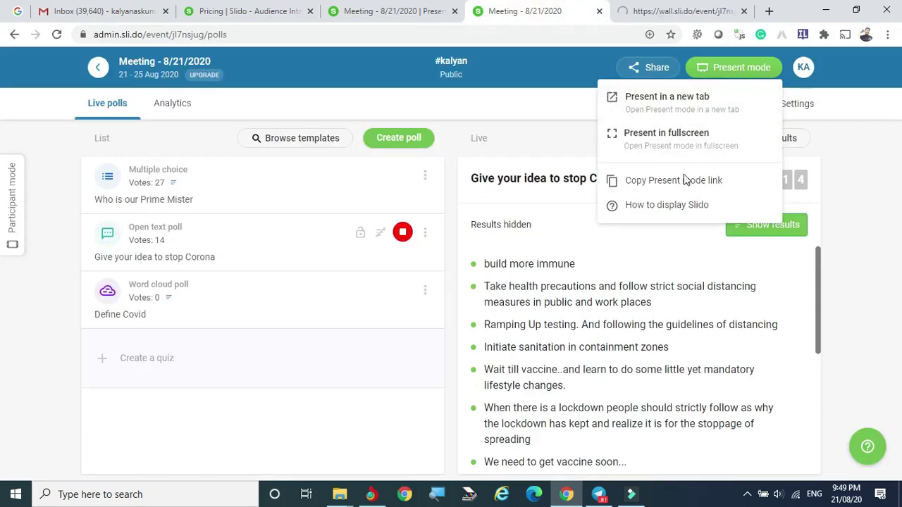
Step: Scroll the incoming Corona poll answers in Participant mode, then stop that poll
click(8, 170)
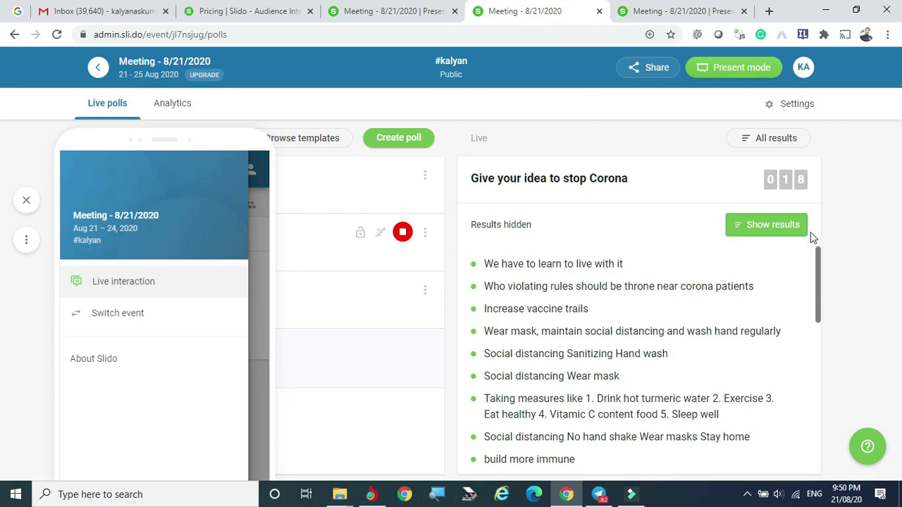
scroll(680, 278, down, 5)
scroll(598, 296, down, 2)
scroll(598, 296, up, 7)
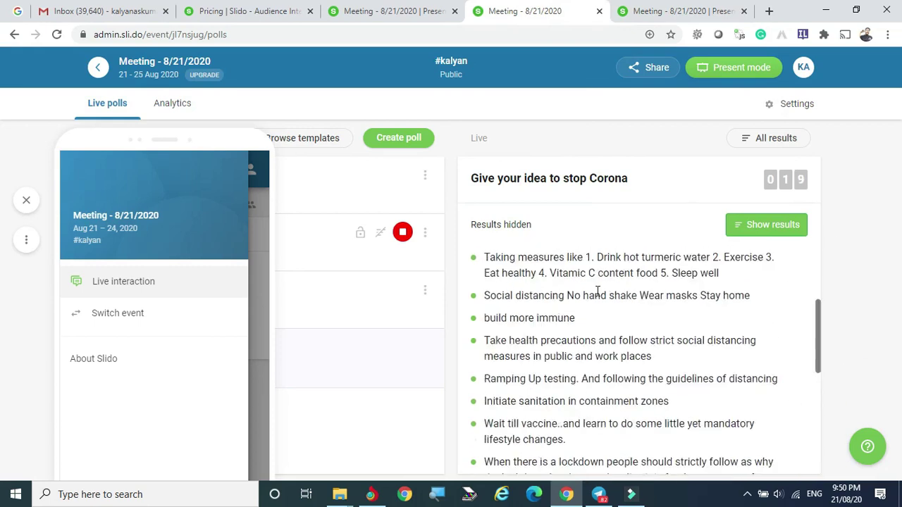
scroll(556, 314, down, 10)
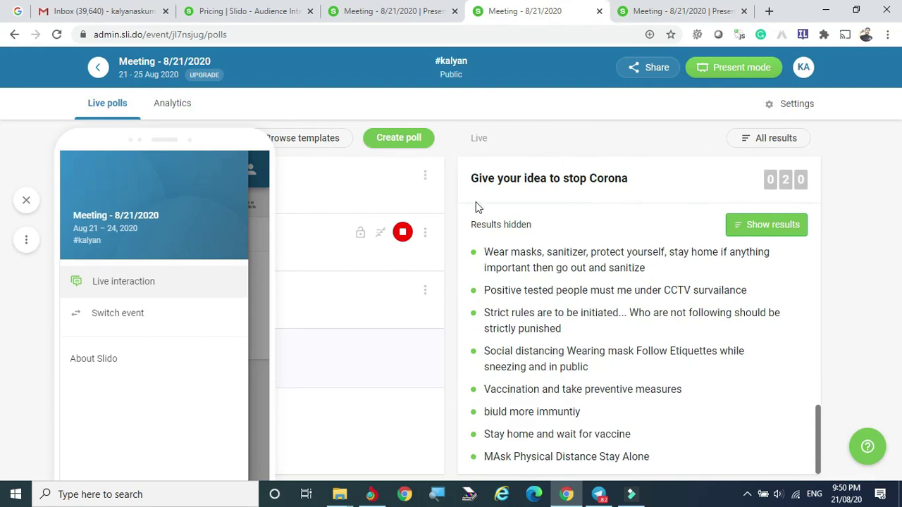
click(26, 201)
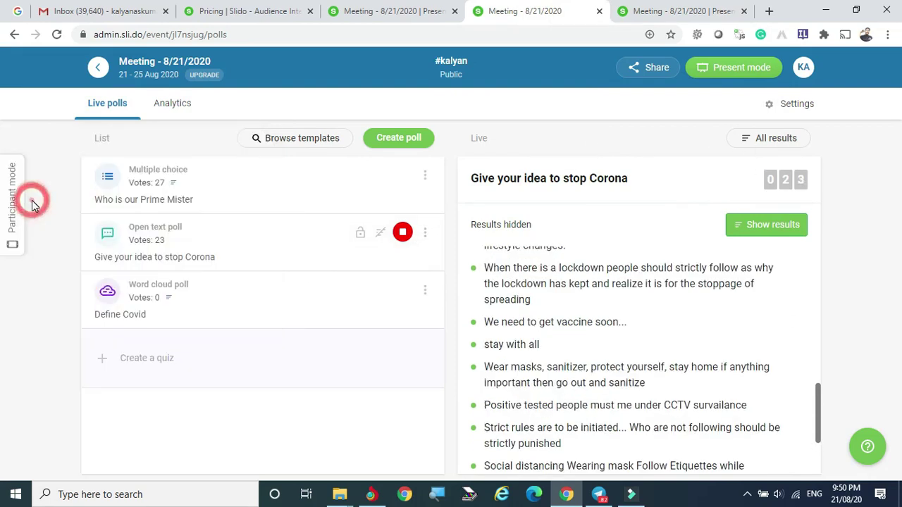
click(402, 233)
Step: Stop the corona ideas poll, launch the Define Covid word cloud, and begin a new quiz
click(402, 290)
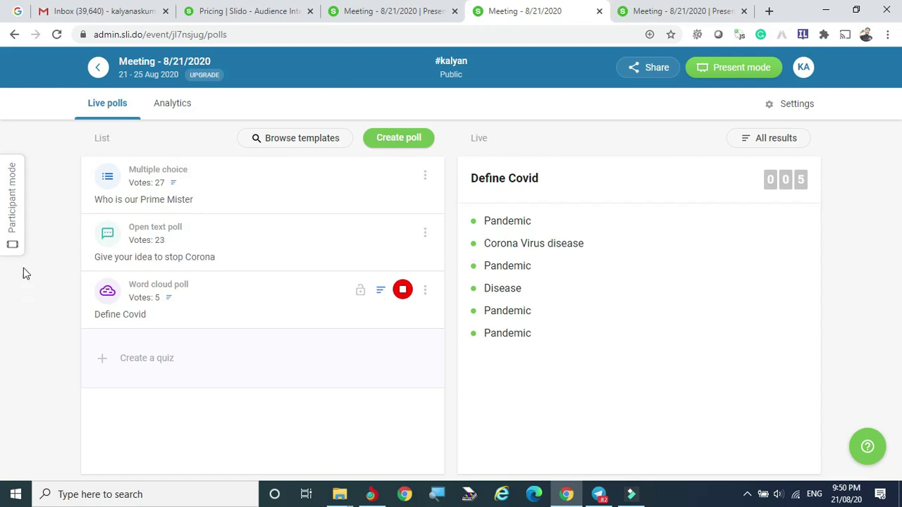
click(140, 361)
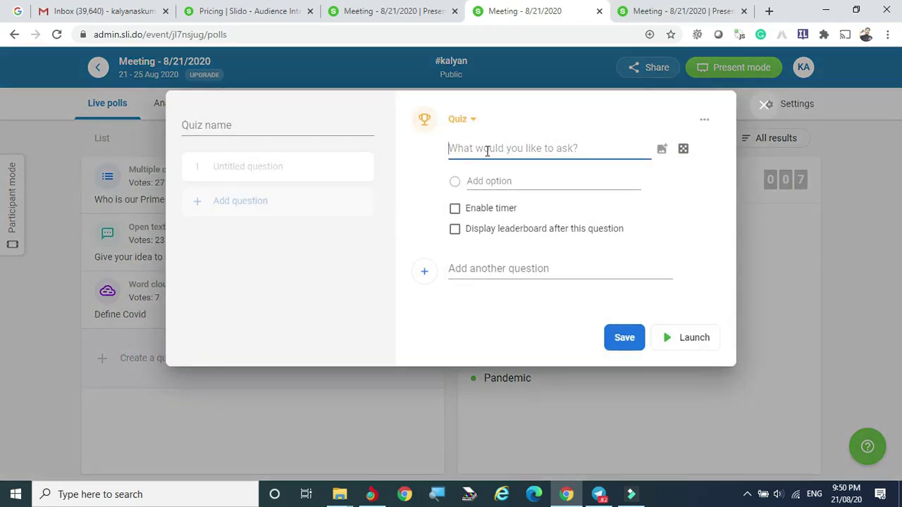
Step: Build the CC quiz with options including Creative Commons and Copyright Content, marking Creative Commons correct
text(Define )
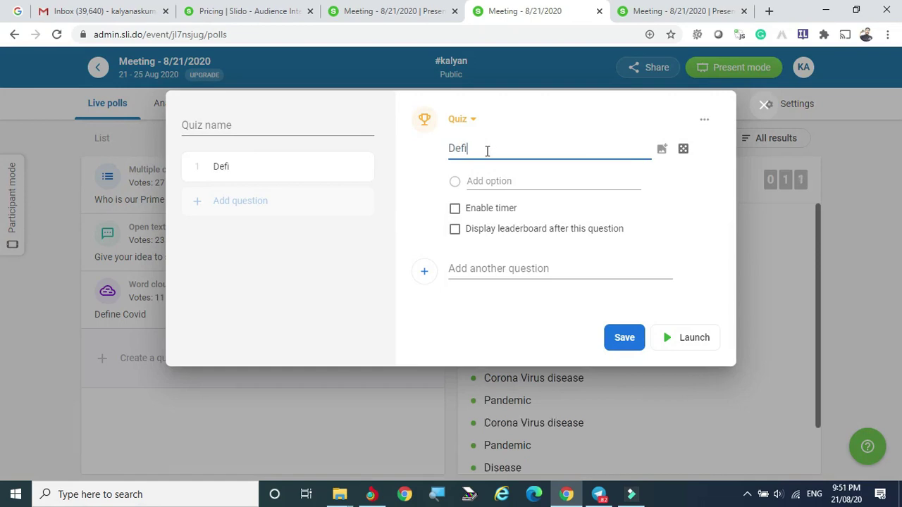
text(CC)
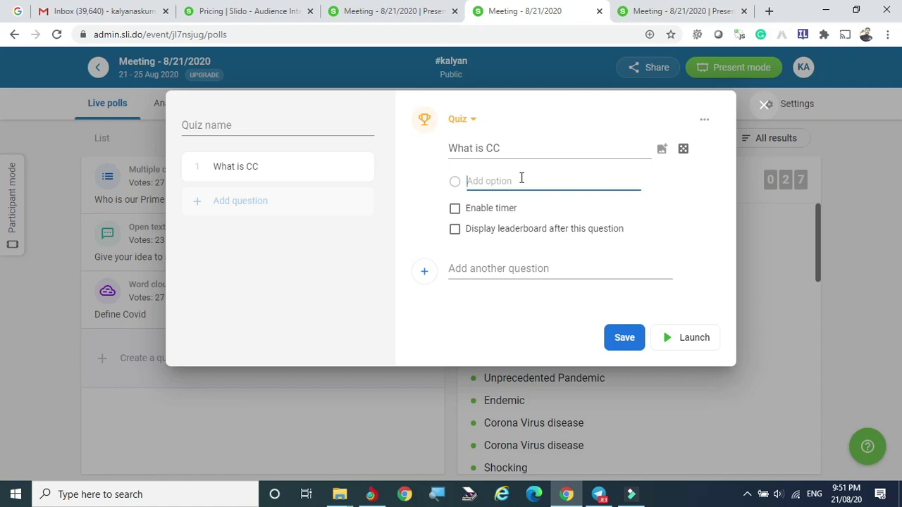
text(Cre)
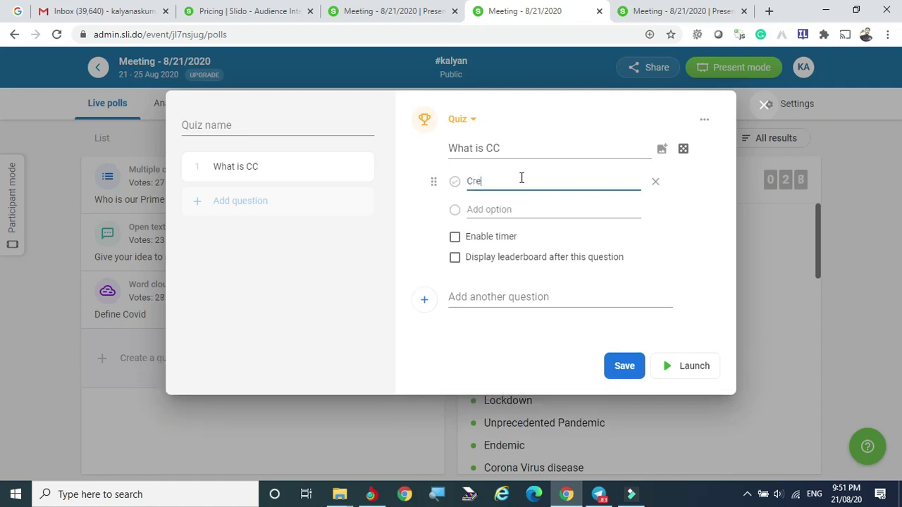
text(ative)
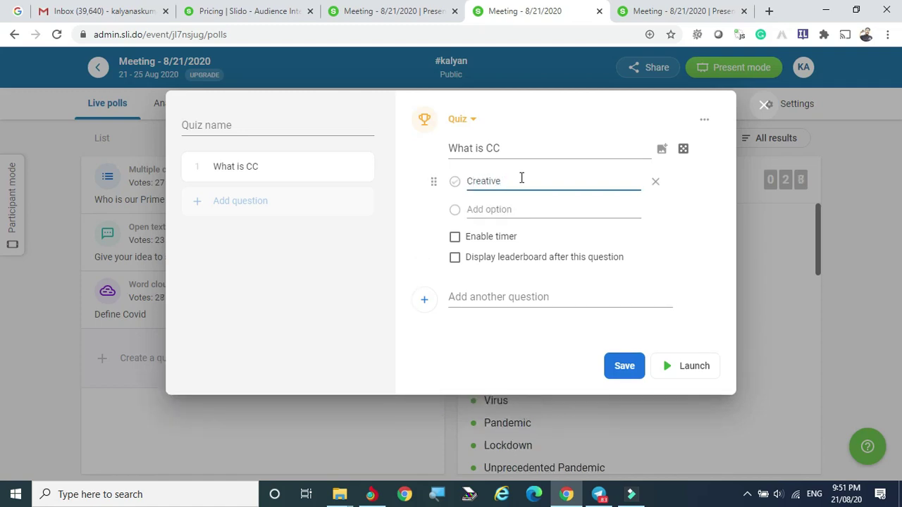
text( Cin)
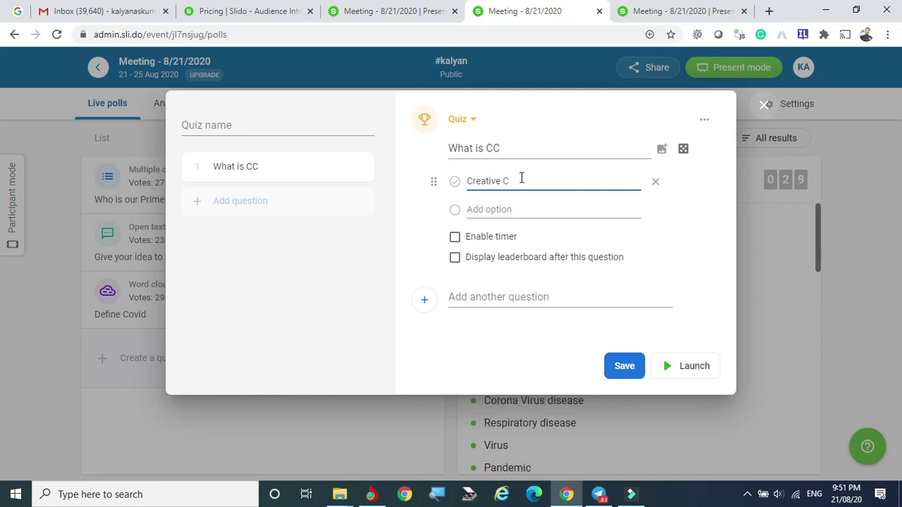
text(on)
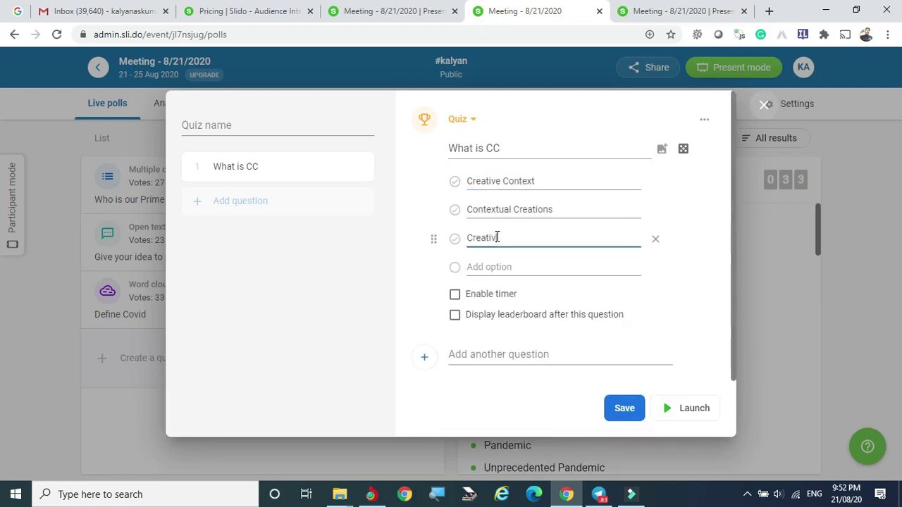
text(Commons)
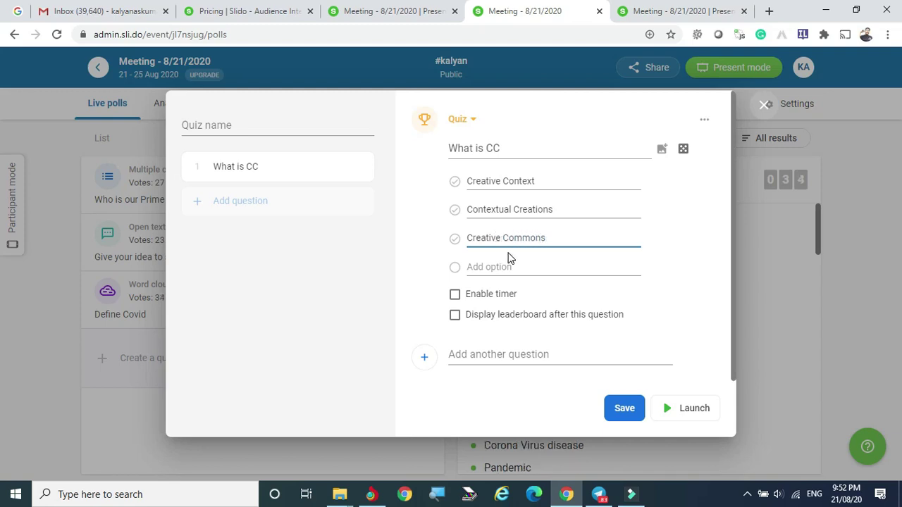
click(490, 265)
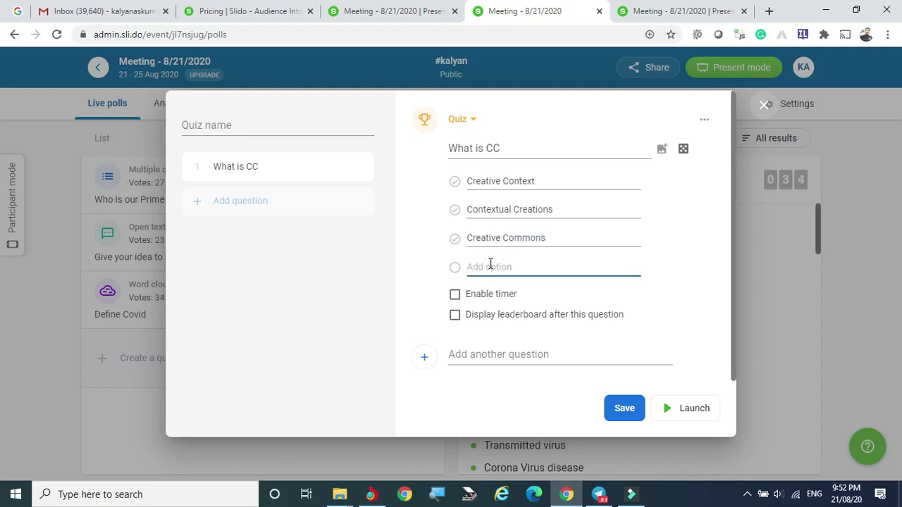
text(Copy)
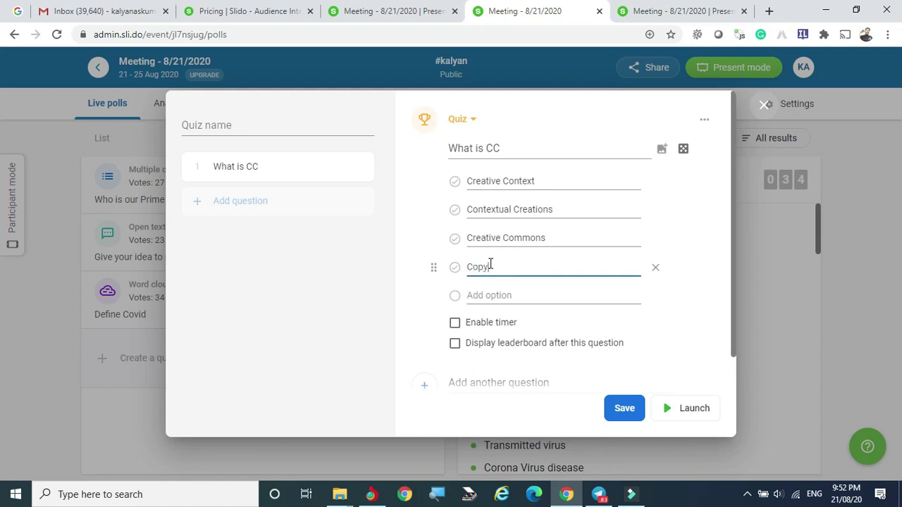
text(r)
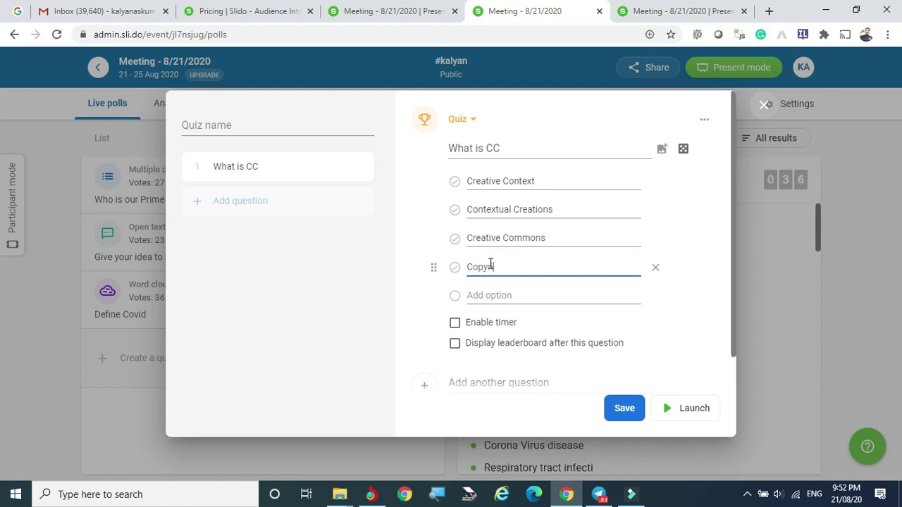
text(ight C)
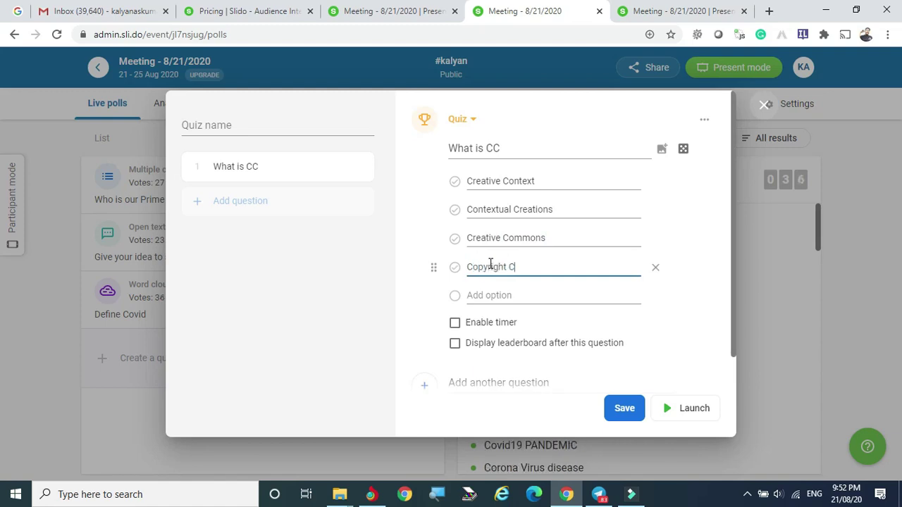
text(onte)
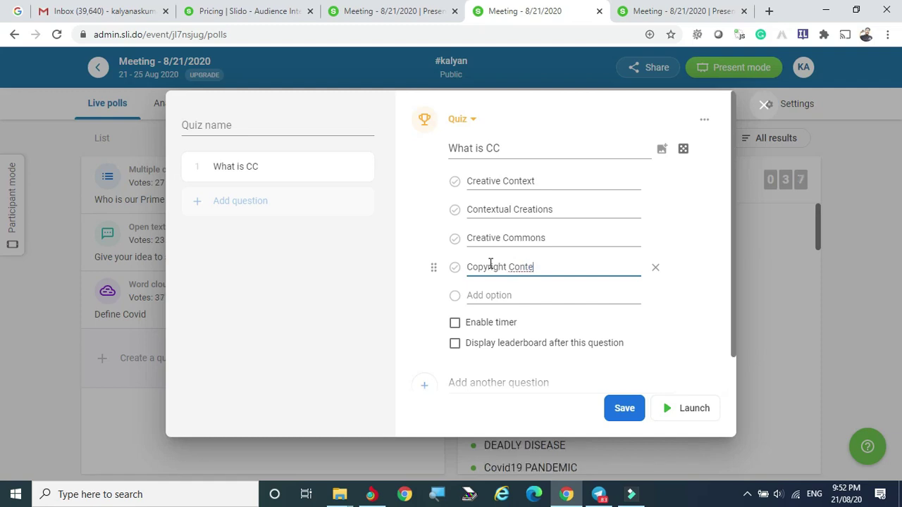
text(n)
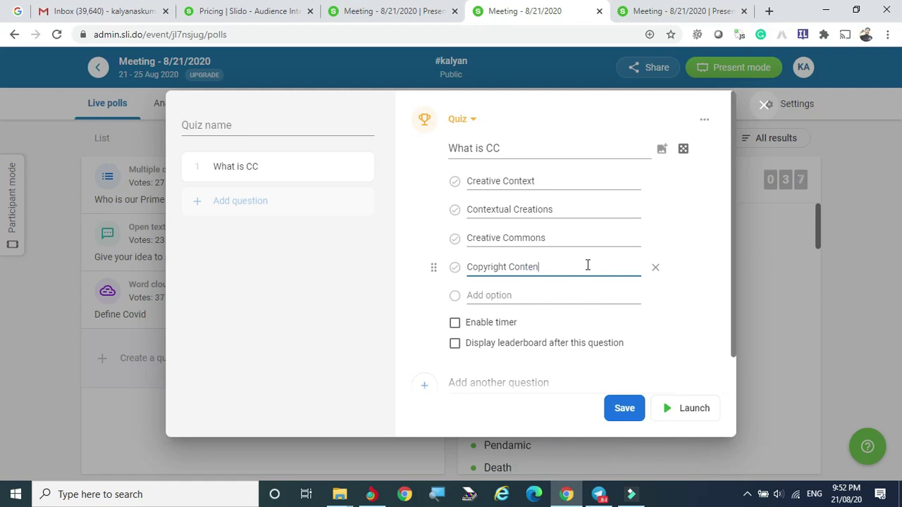
text(t)
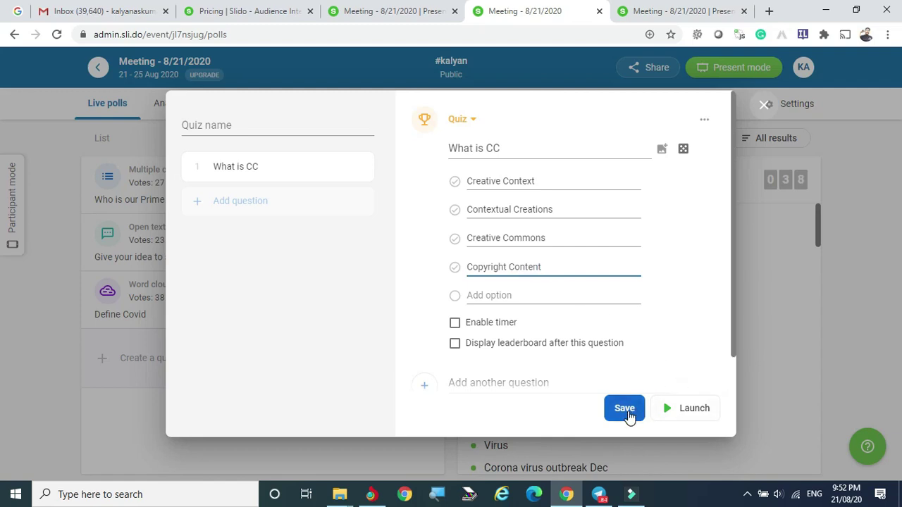
click(629, 414)
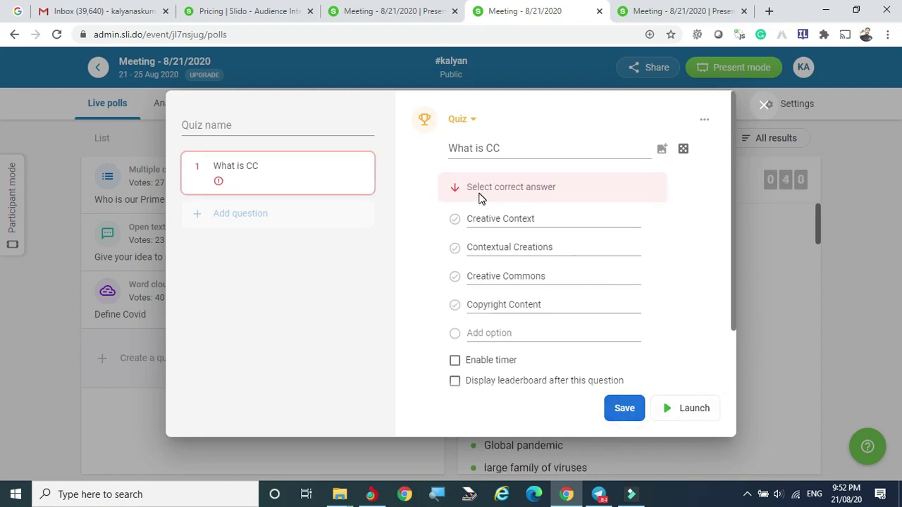
click(454, 277)
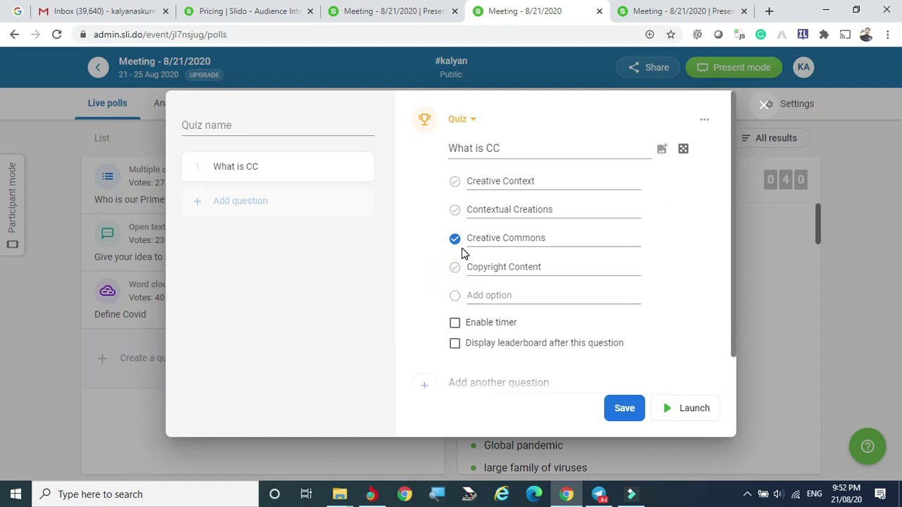
click(625, 408)
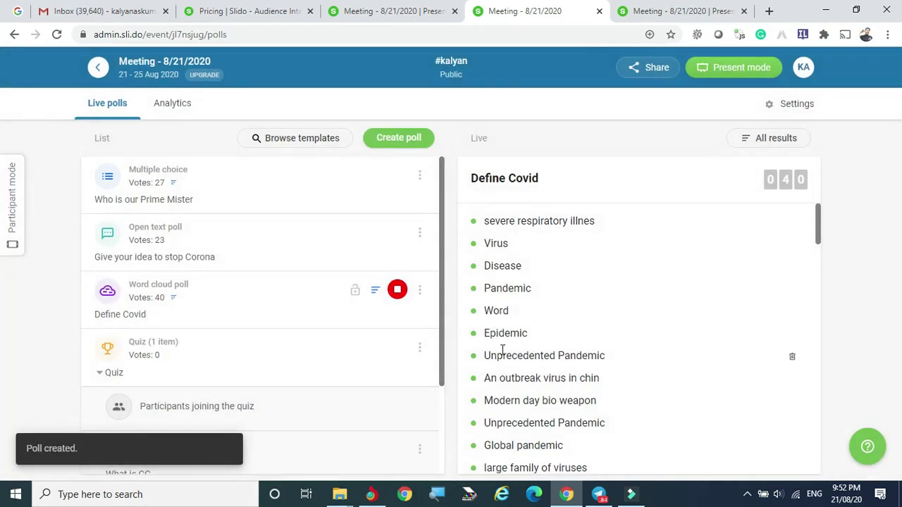
Step: Stop the Define Covid word cloud and activate the What is CC quiz
click(397, 290)
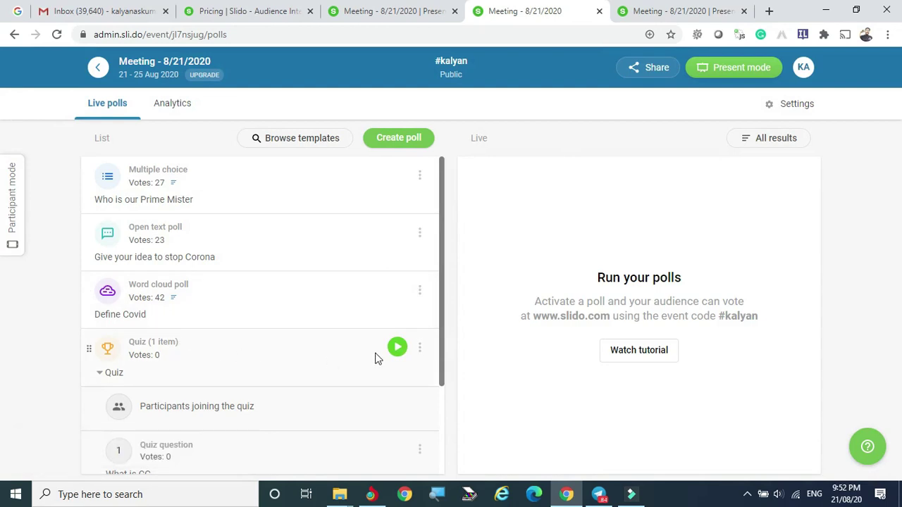
click(398, 348)
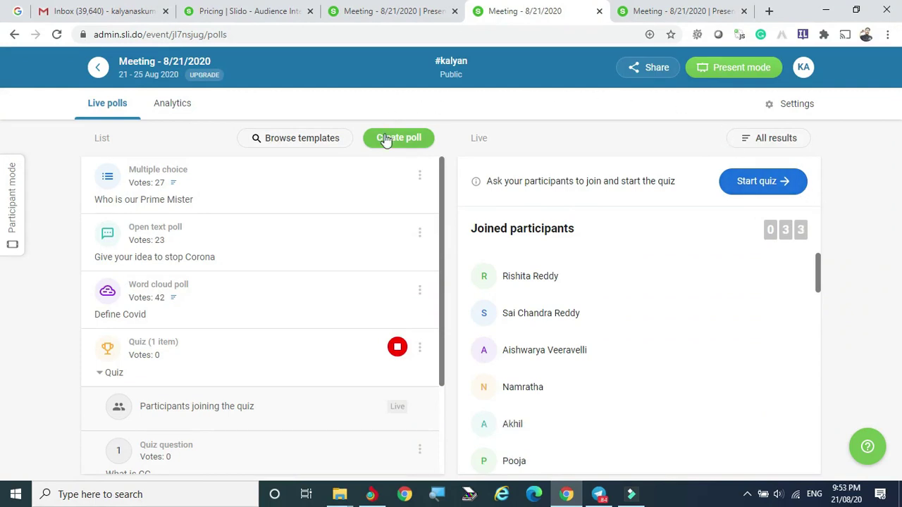
scroll(172, 348, down, 1)
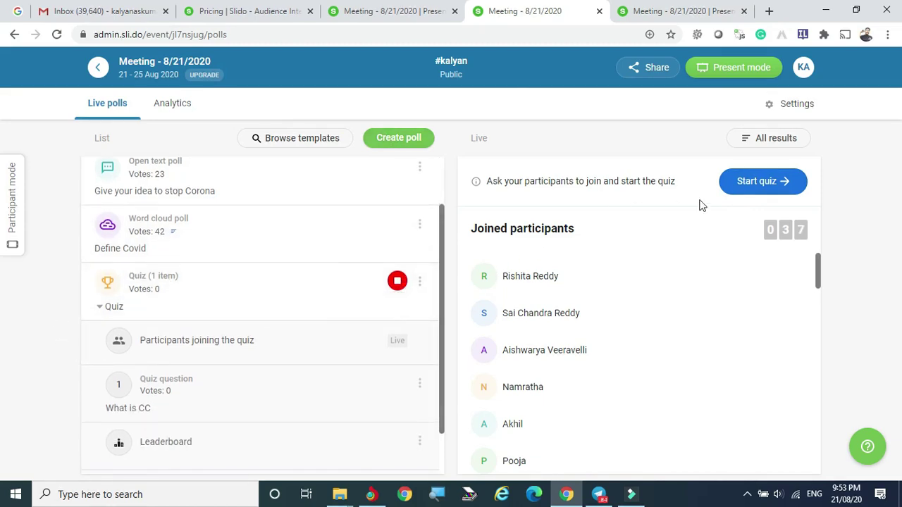
Step: Start the quiz for joined participants, restart its question, then open all poll results
click(766, 182)
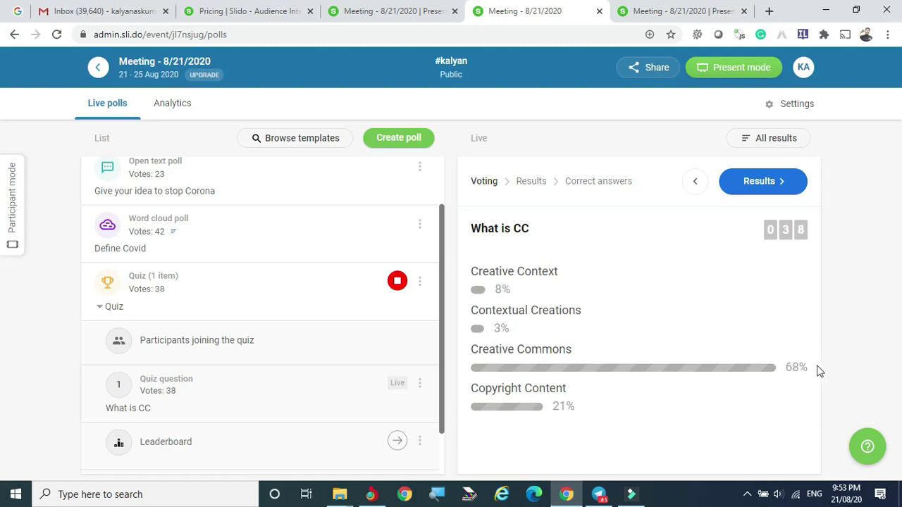
click(695, 184)
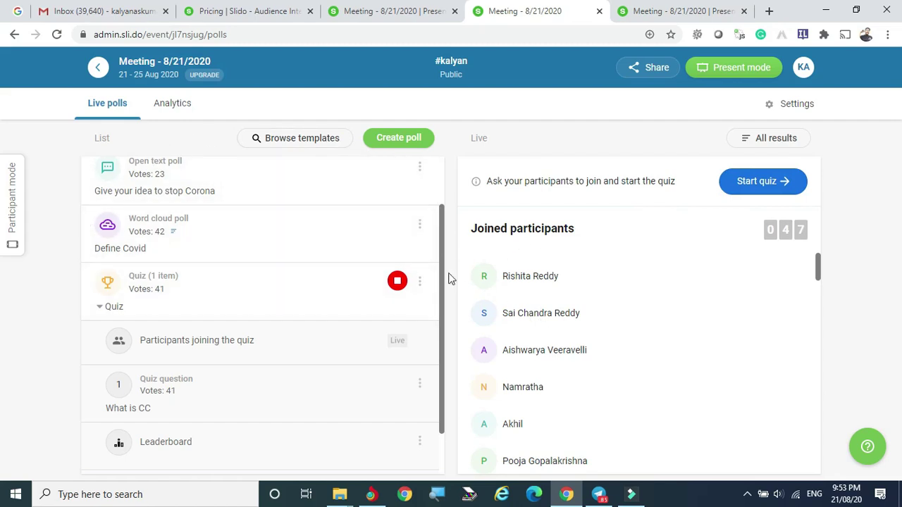
click(758, 183)
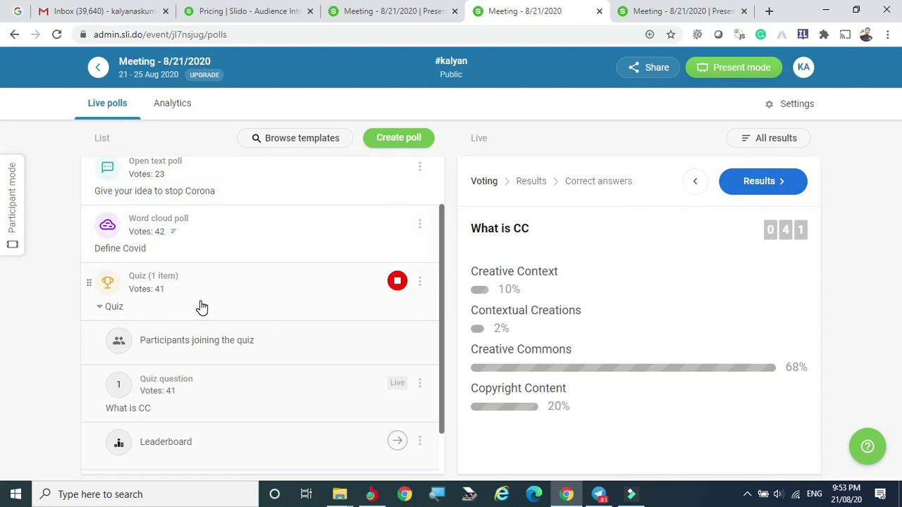
scroll(209, 303, down, 1)
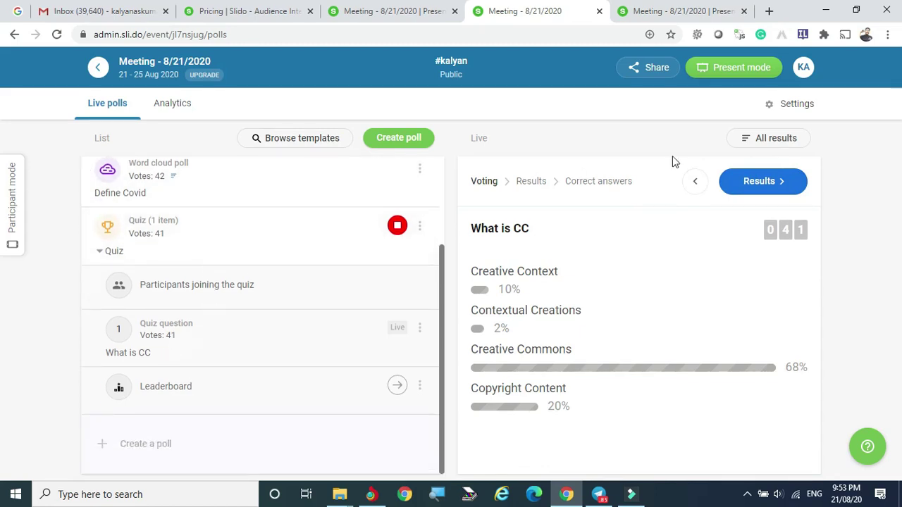
click(747, 140)
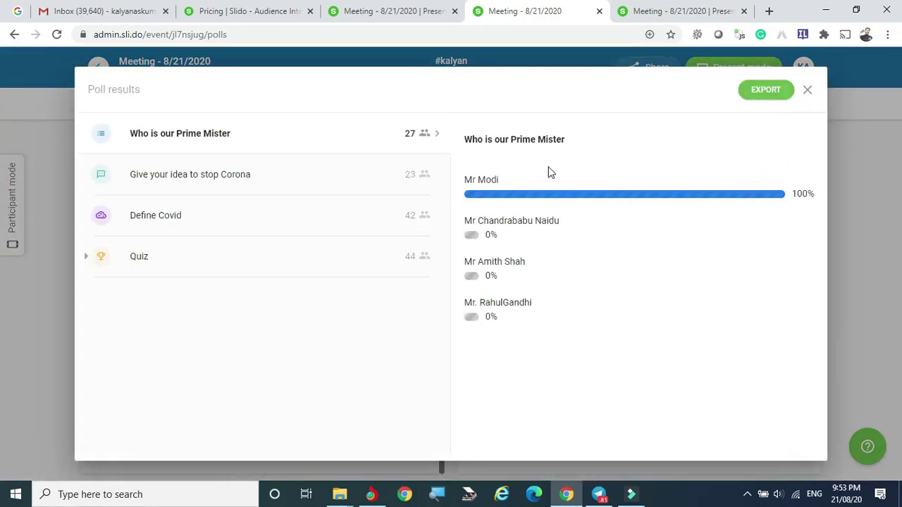
click(138, 260)
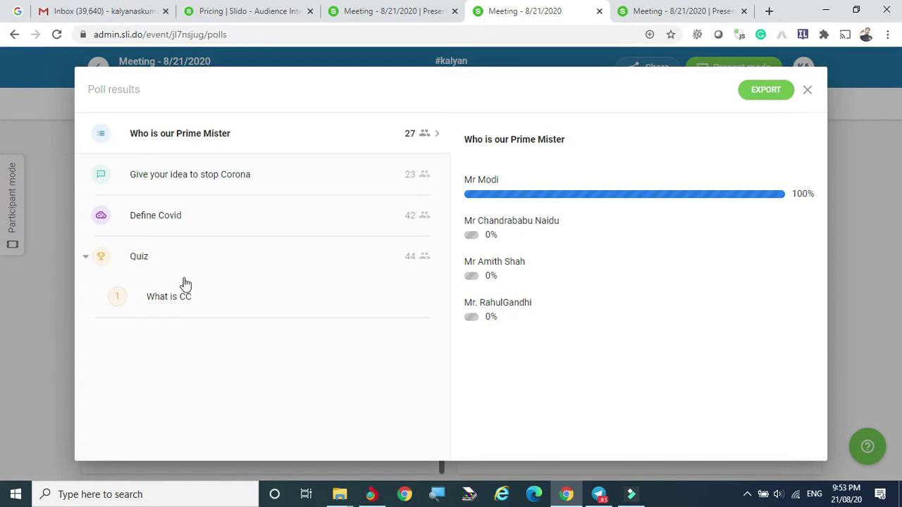
click(425, 260)
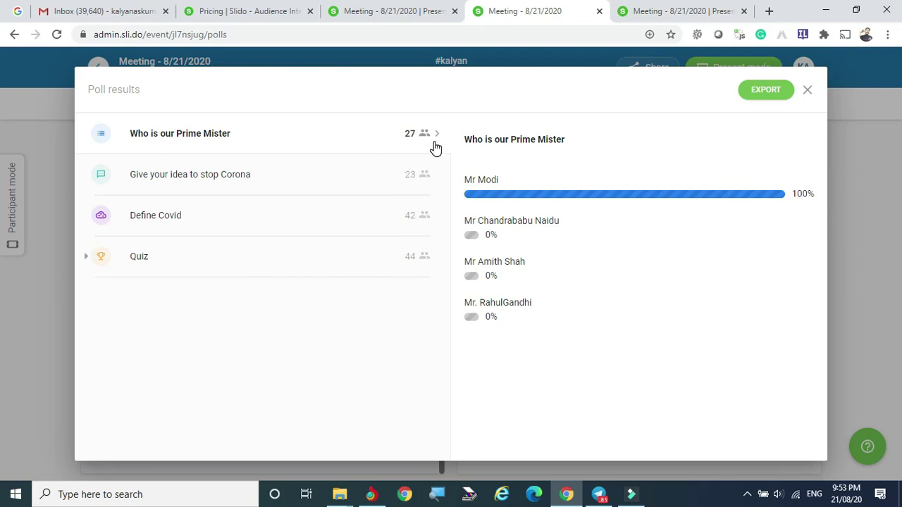
click(771, 94)
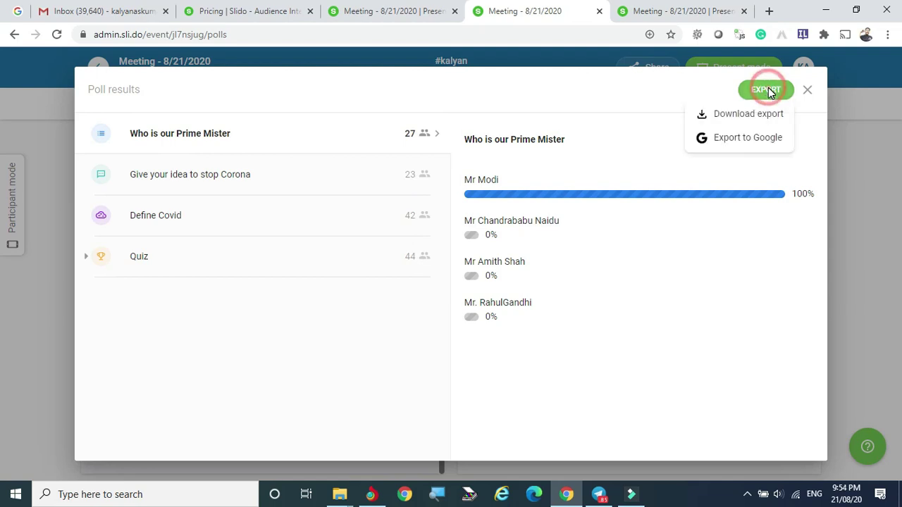
click(744, 115)
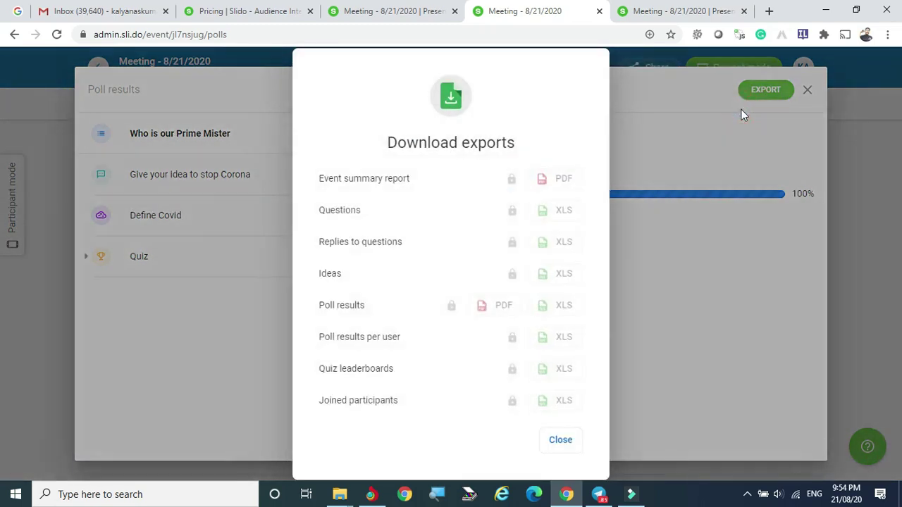
click(536, 178)
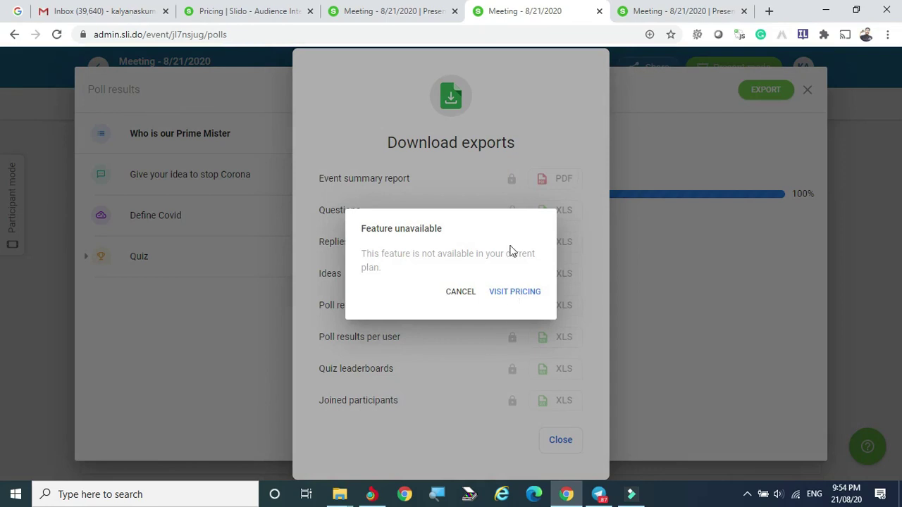
click(551, 81)
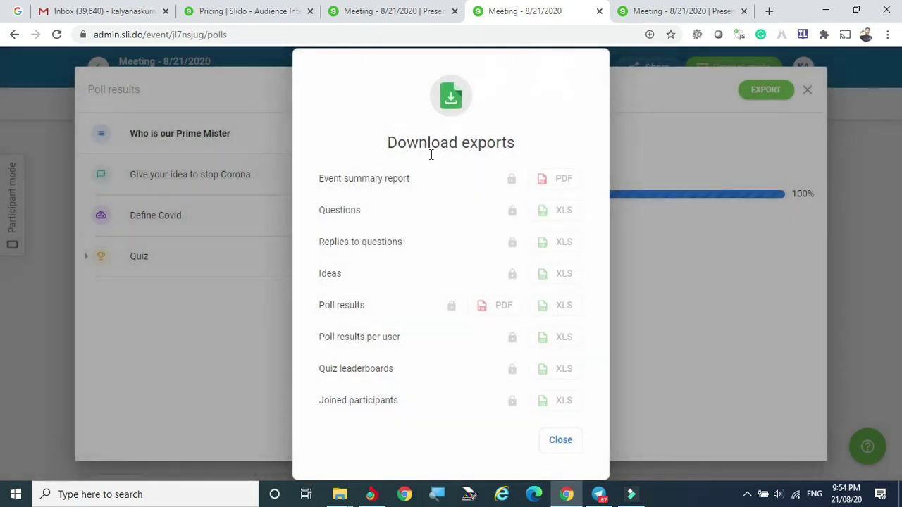
click(560, 440)
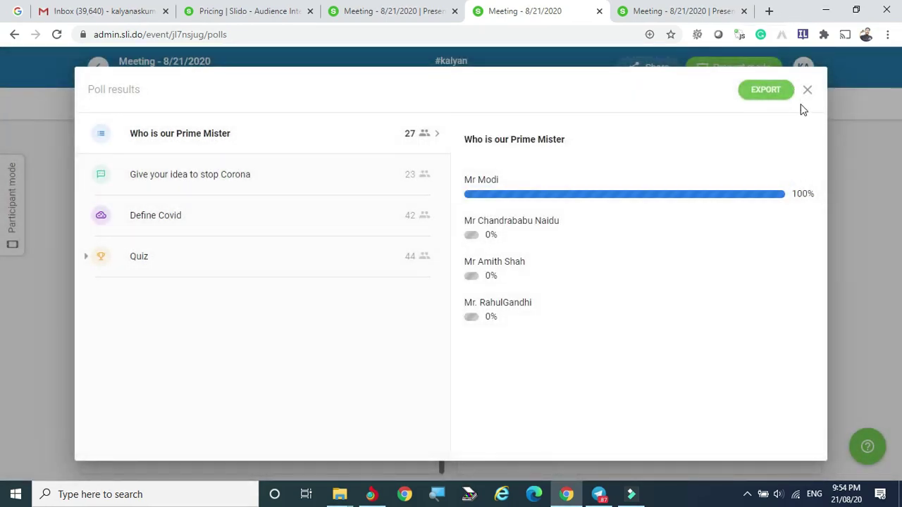
click(777, 91)
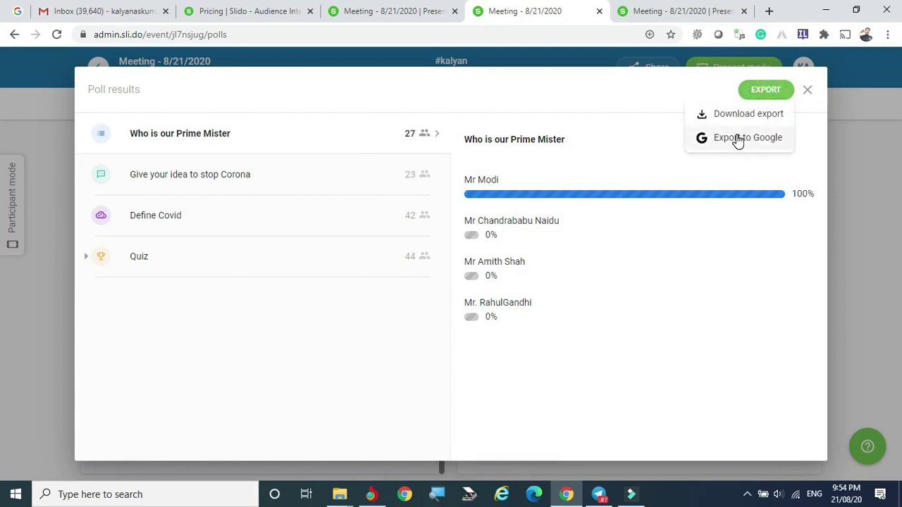
click(737, 139)
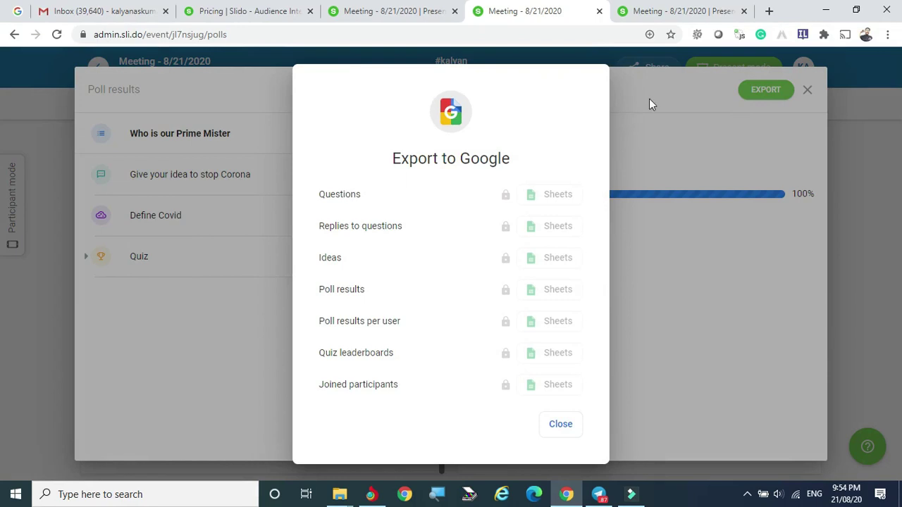
click(539, 82)
click(558, 424)
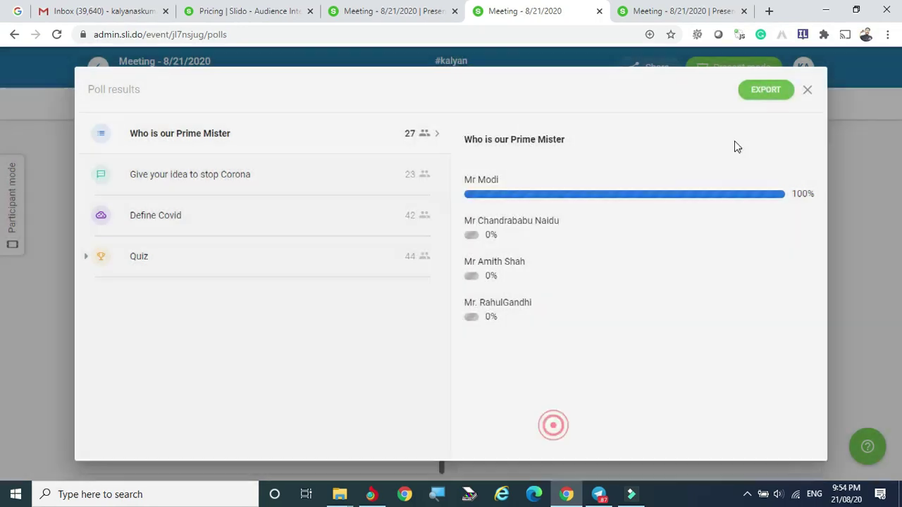
click(809, 90)
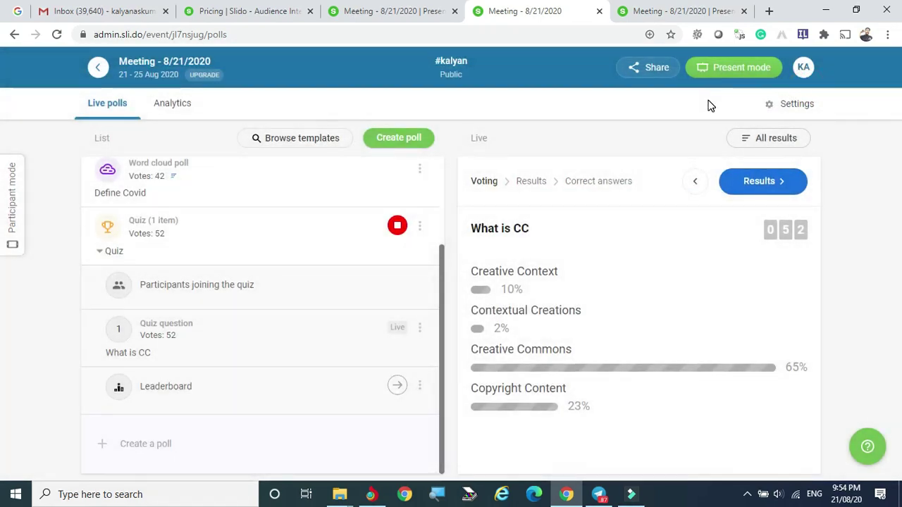
Step: Present the event in a new browser tab, then return to the admin tab
mouse_move(740, 73)
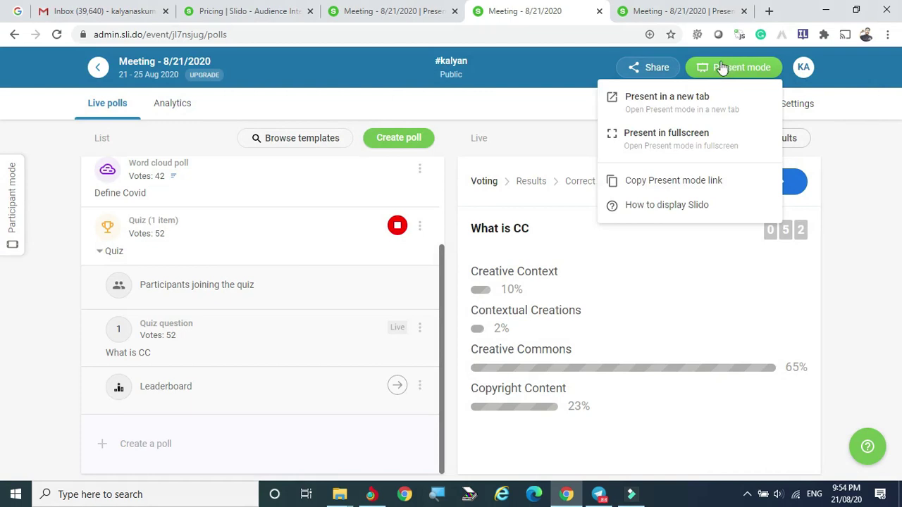
click(654, 103)
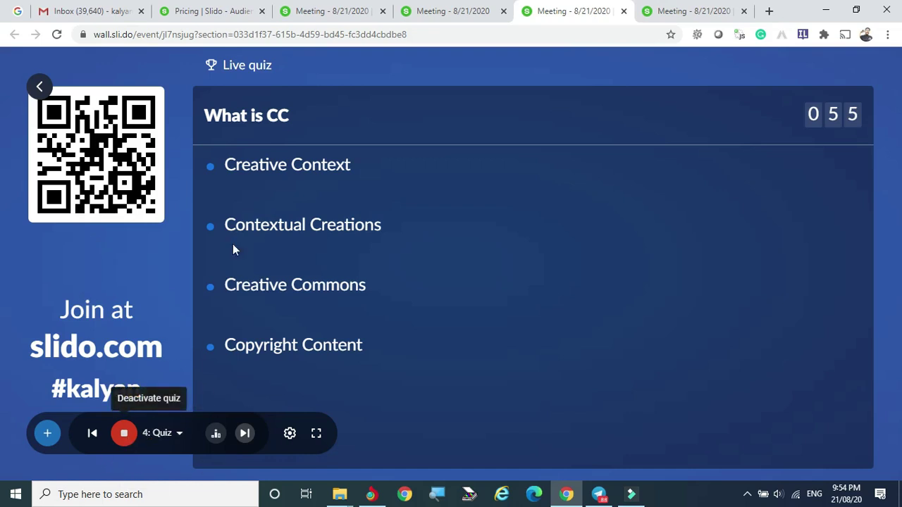
click(444, 12)
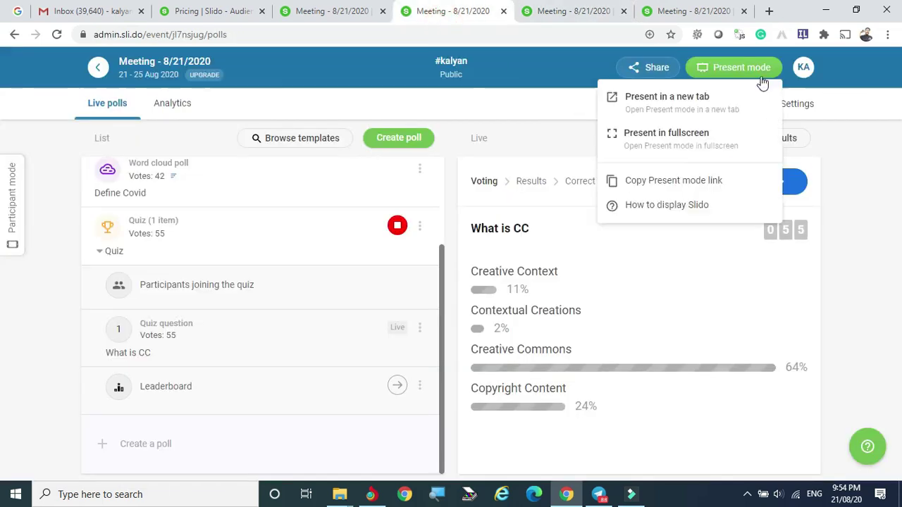
Step: Open and close the account menu, then open the event's Analytics overview
click(807, 80)
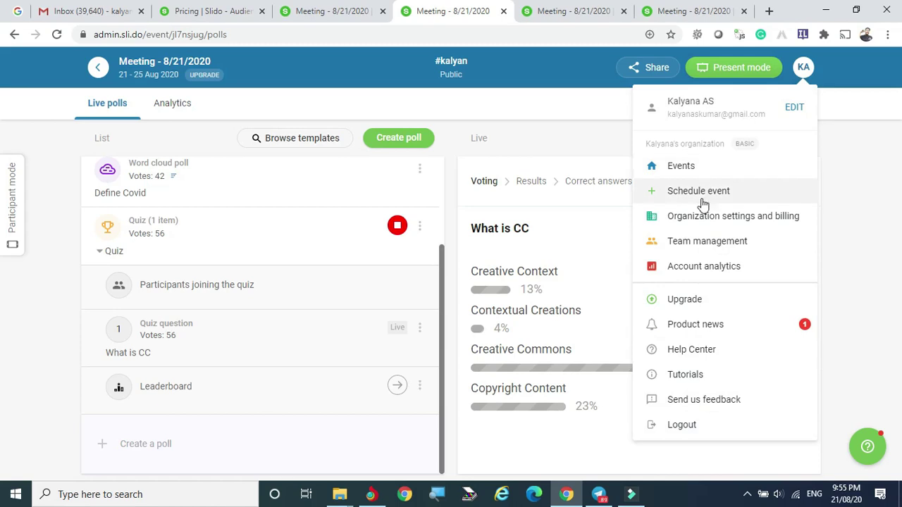
click(567, 93)
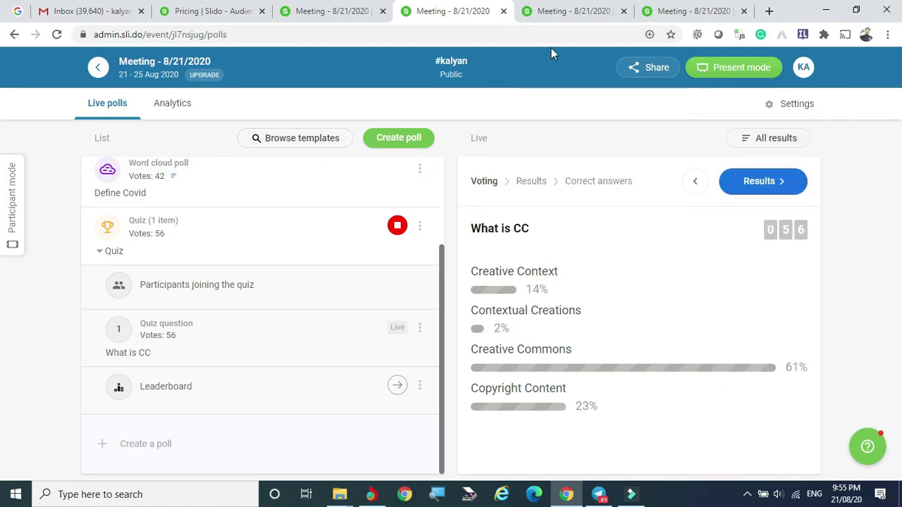
click(174, 106)
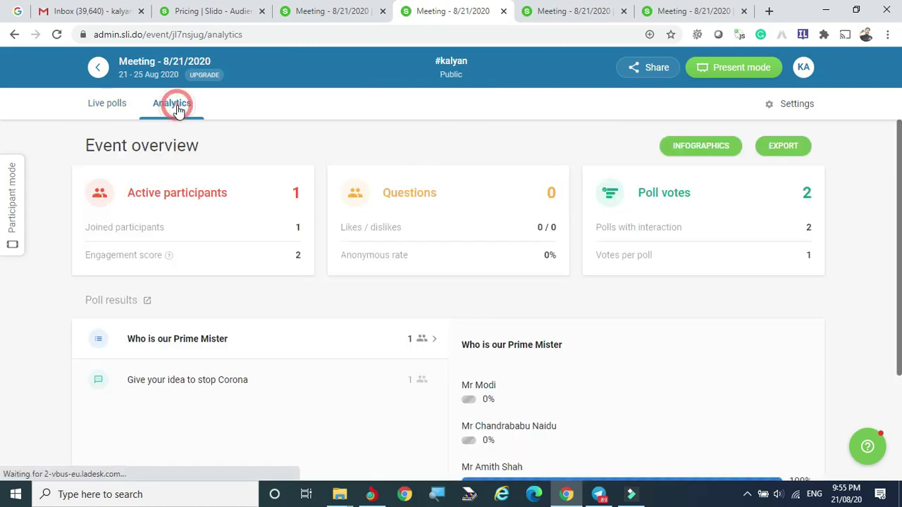
Step: Copy the infographics public link after trying red and grey themes, then close the window
click(709, 145)
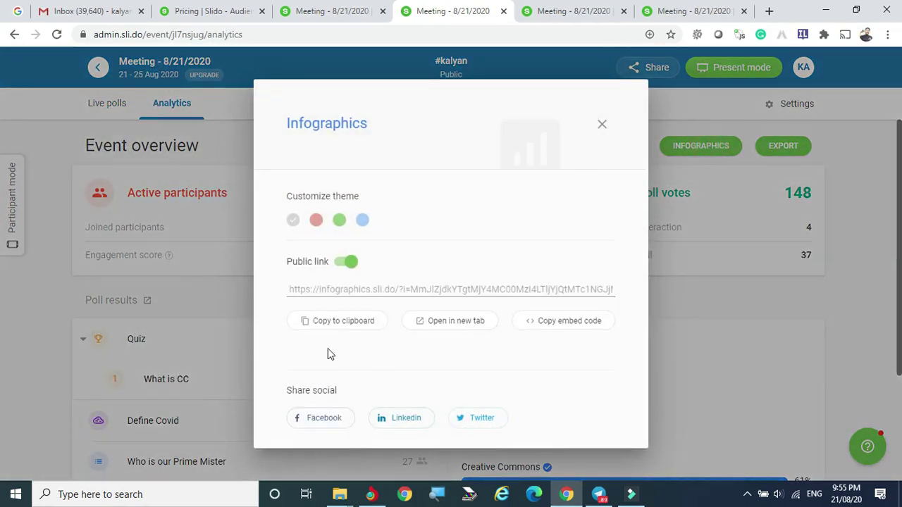
click(343, 263)
click(321, 227)
click(353, 263)
click(338, 323)
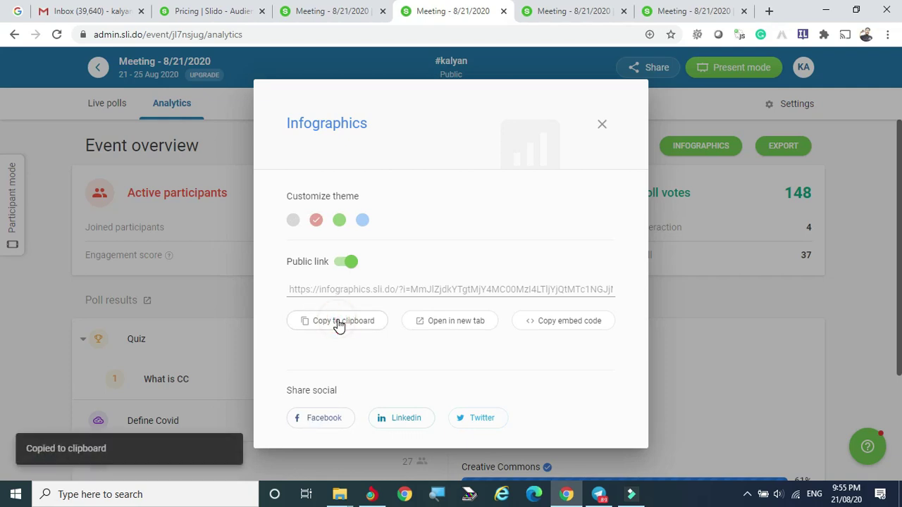
click(353, 262)
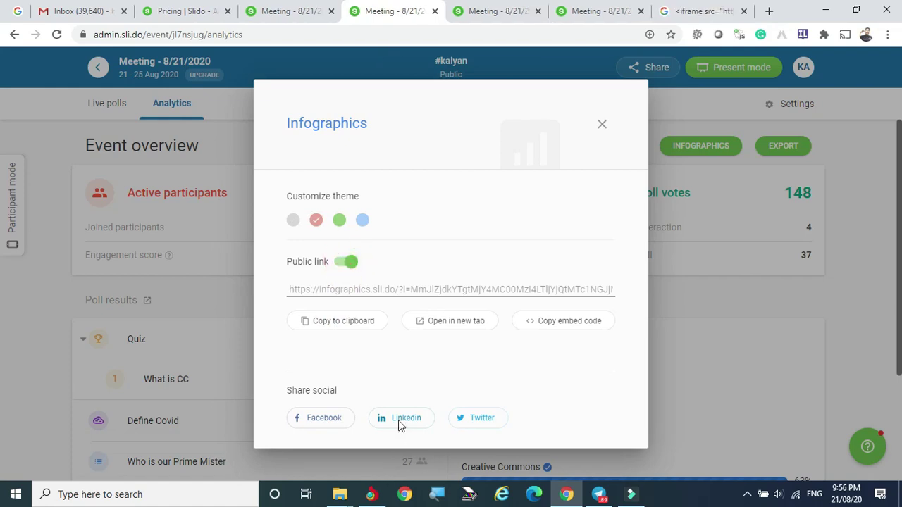
click(332, 322)
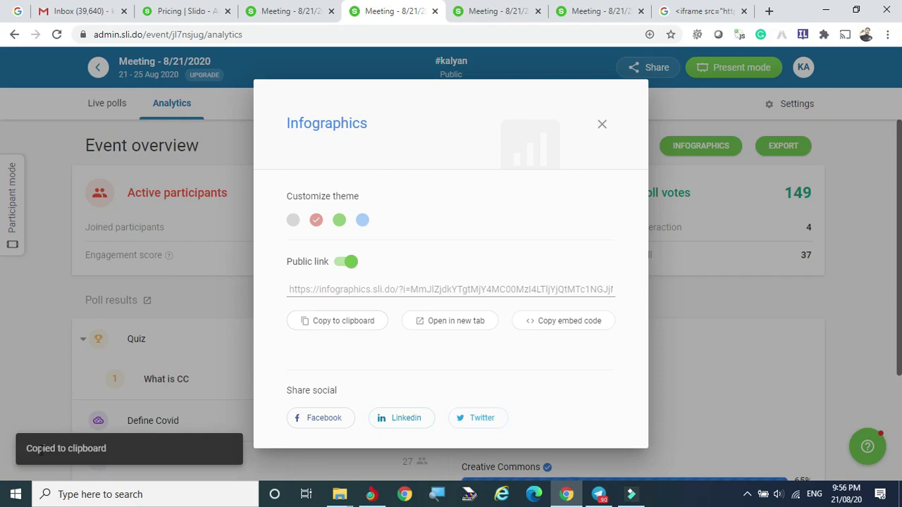
click(294, 220)
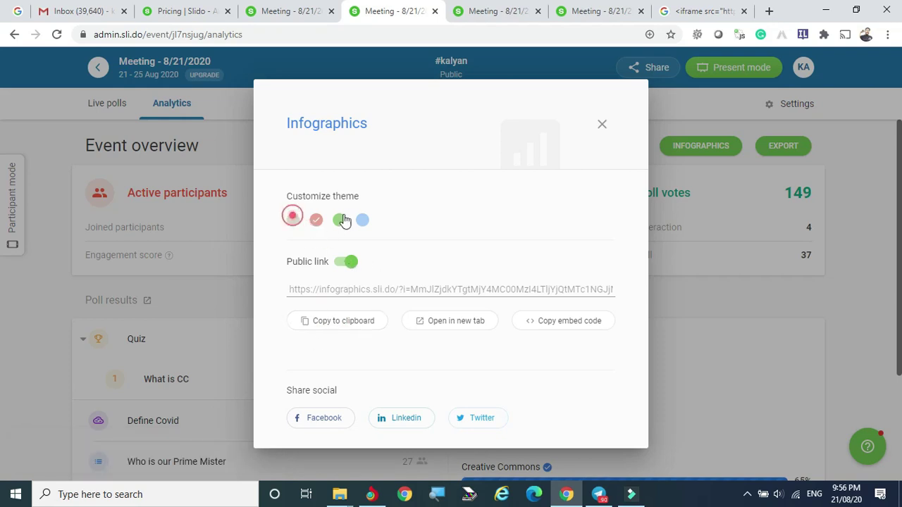
click(601, 123)
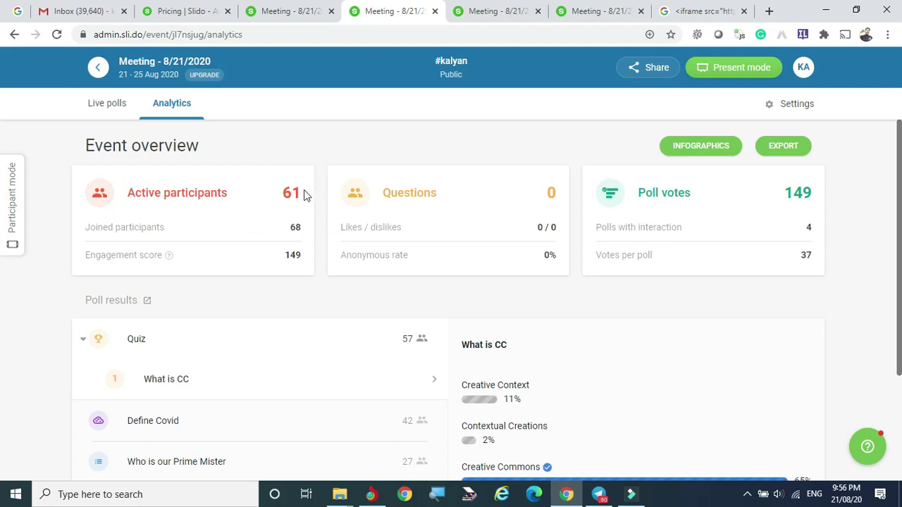
Step: Copy the participant join link from Share, check the quiz wall, then return to Events
scroll(589, 285, down, 1)
scroll(590, 284, down, 1)
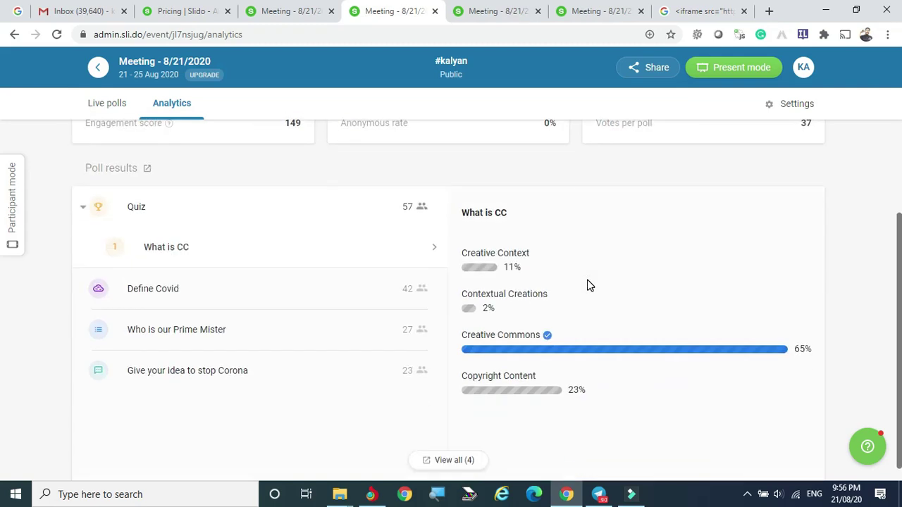
scroll(589, 285, up, 2)
click(648, 67)
click(560, 96)
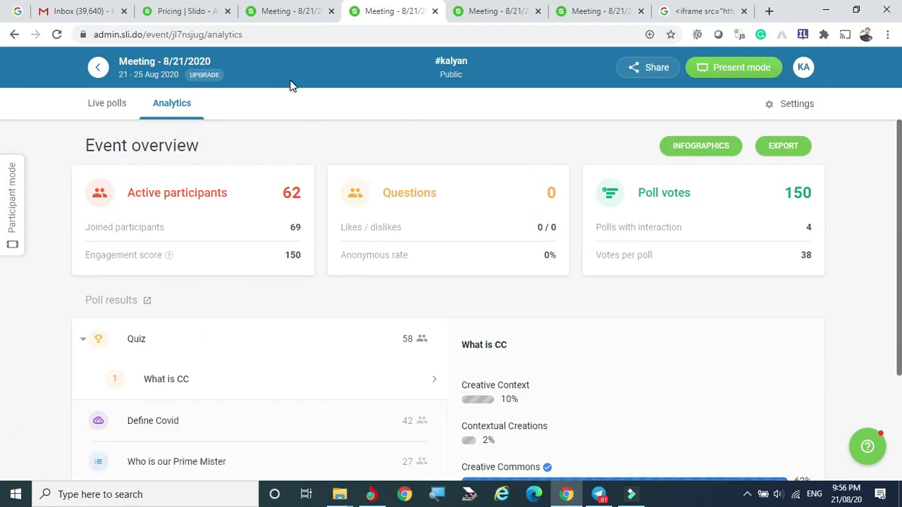
click(286, 11)
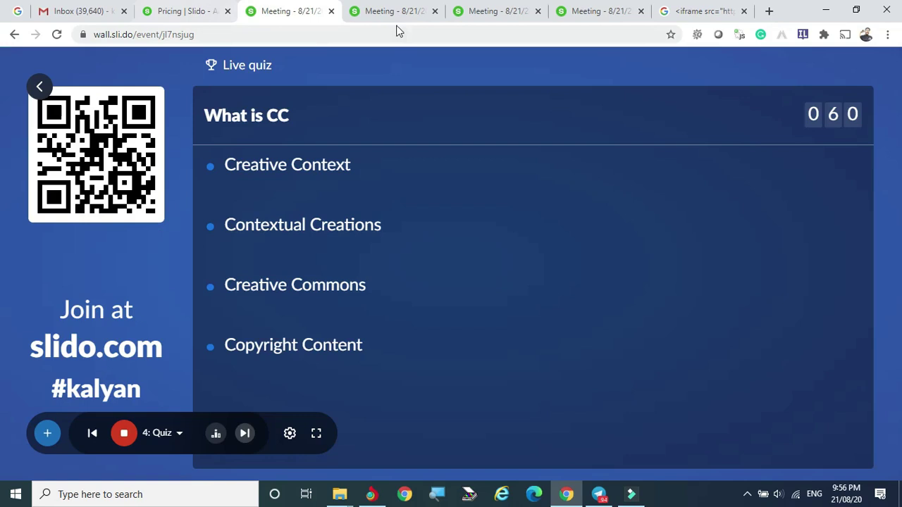
click(40, 87)
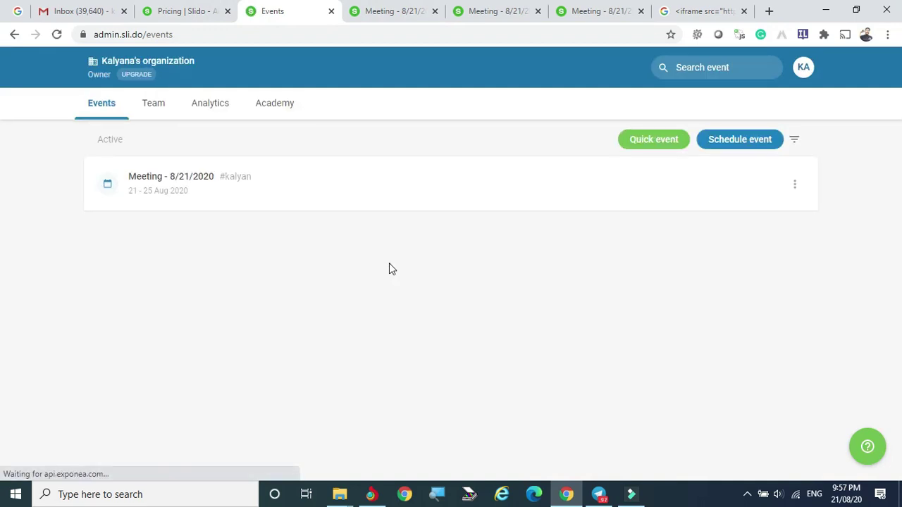
Step: Start a quick event and begin creating an open-text poll
click(655, 141)
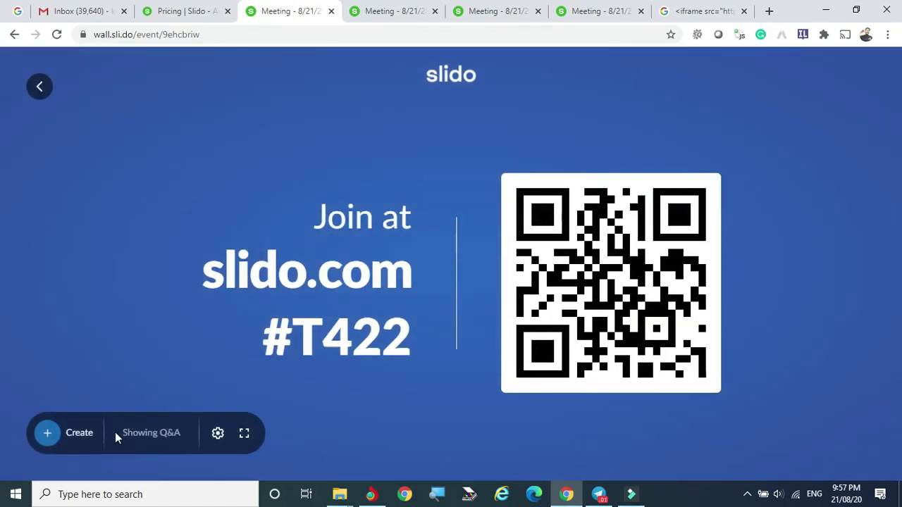
click(80, 435)
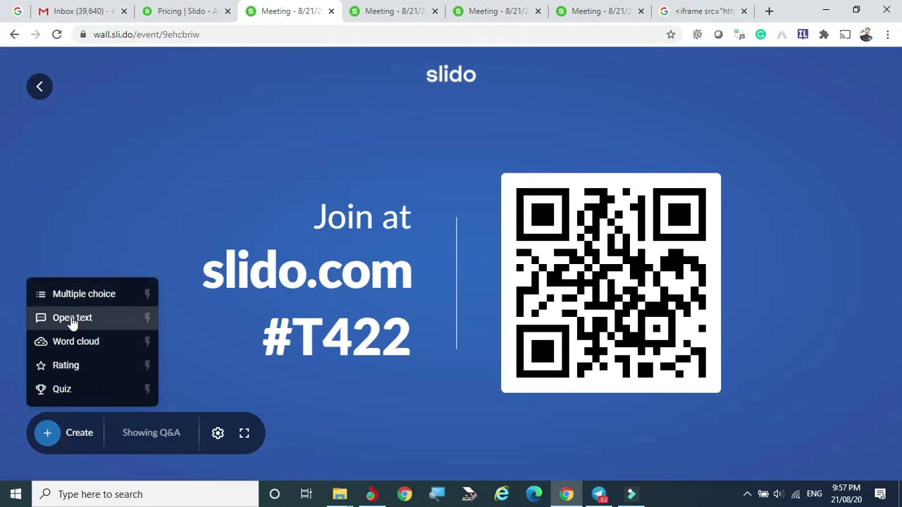
click(72, 319)
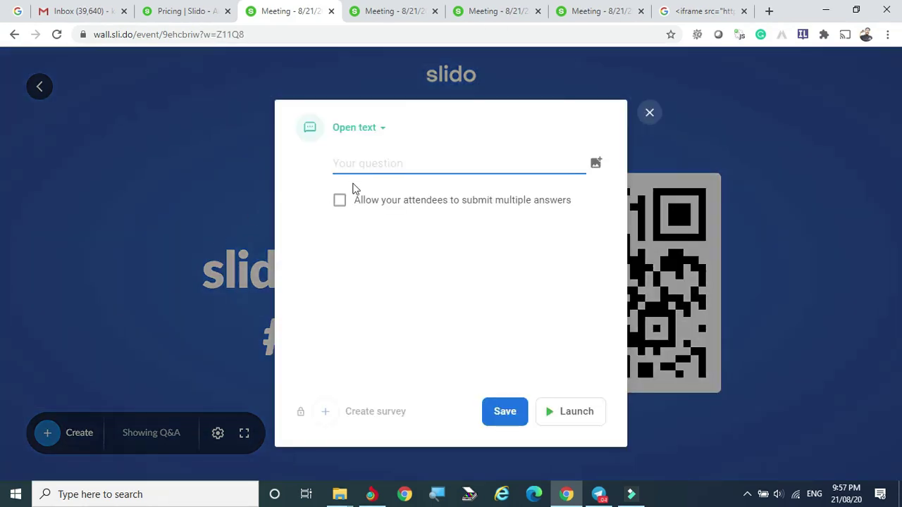
Step: Ask 'Write the topic you learned today', allow multiple answers, save and launch it live
text(Write the topic you l)
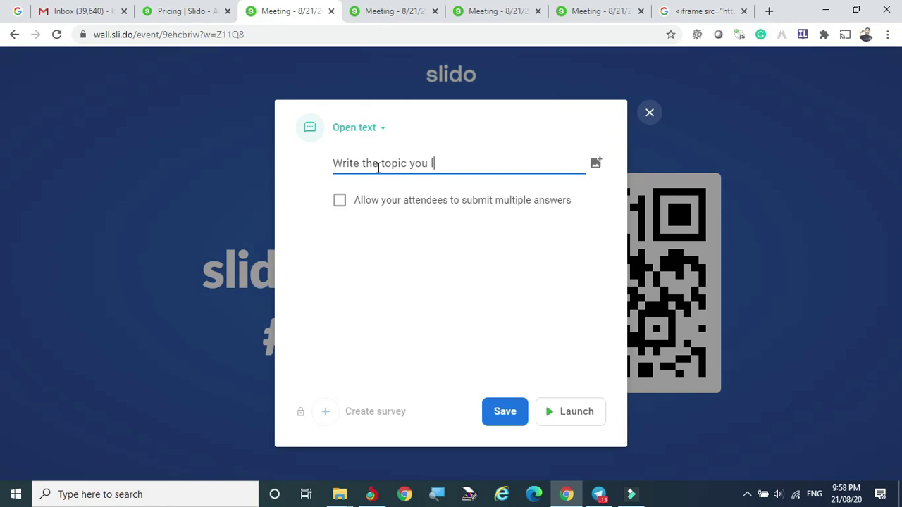
text(today)
click(341, 202)
click(504, 413)
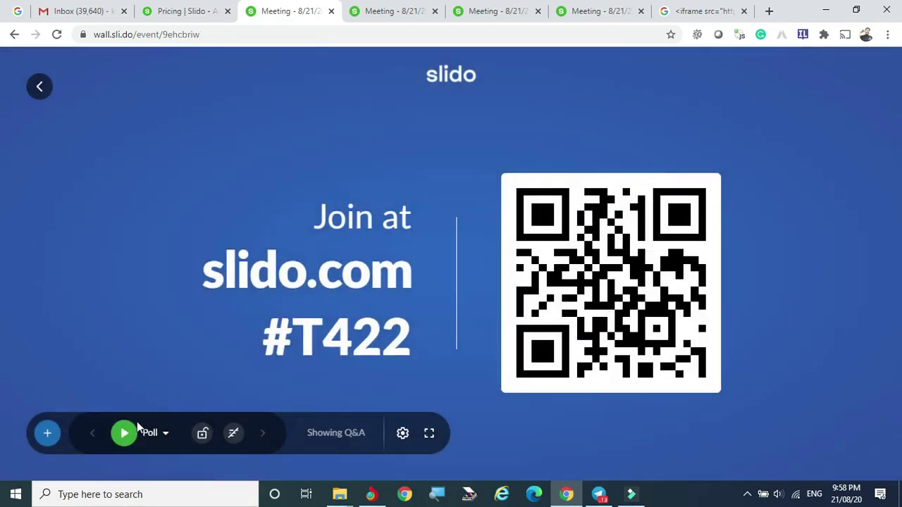
click(124, 434)
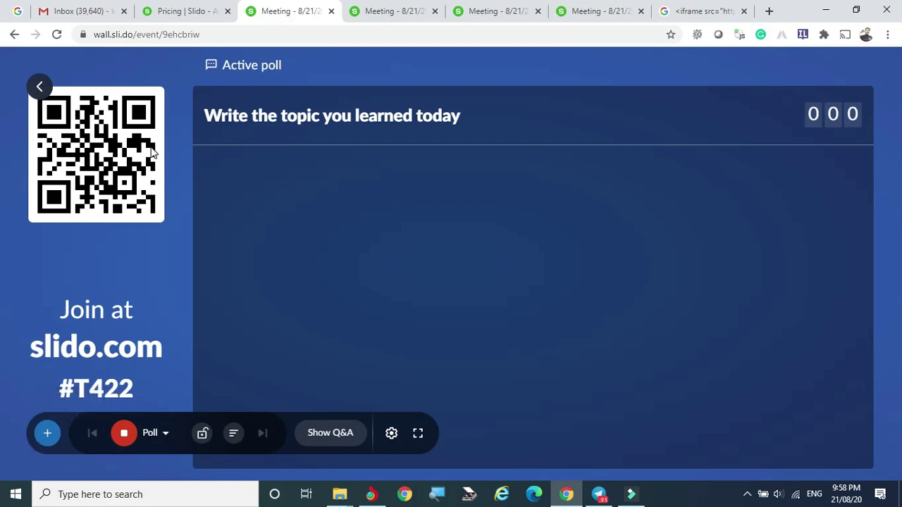
Step: Stop the What is CC quiz on the meeting's wall, then return to the quick event poll
click(412, 13)
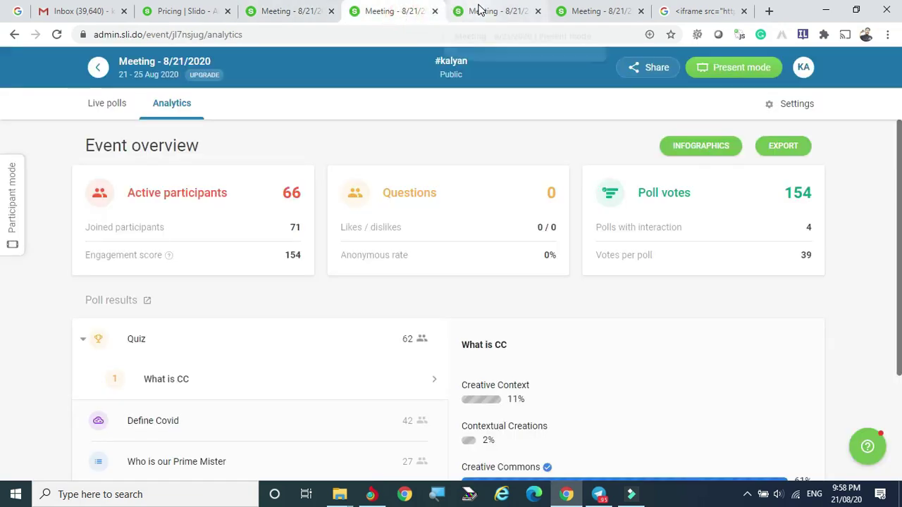
click(481, 13)
mouse_move(119, 313)
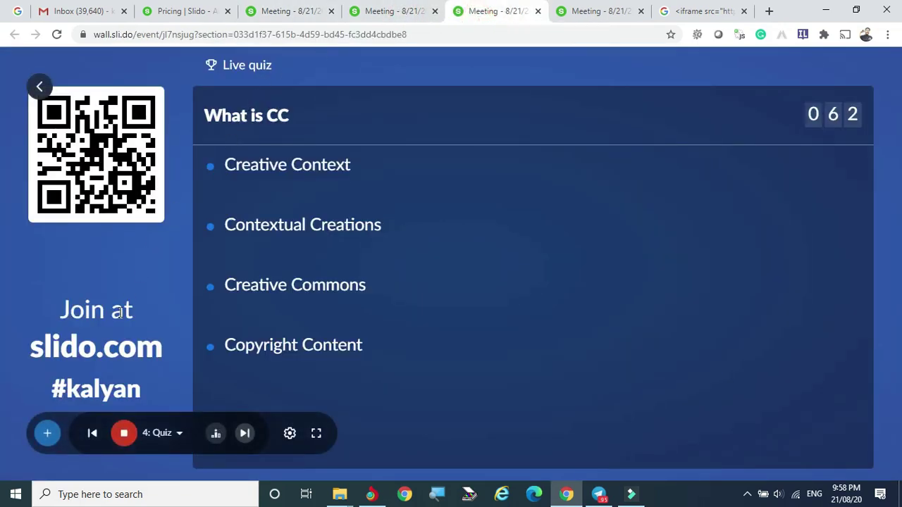
click(123, 433)
click(287, 8)
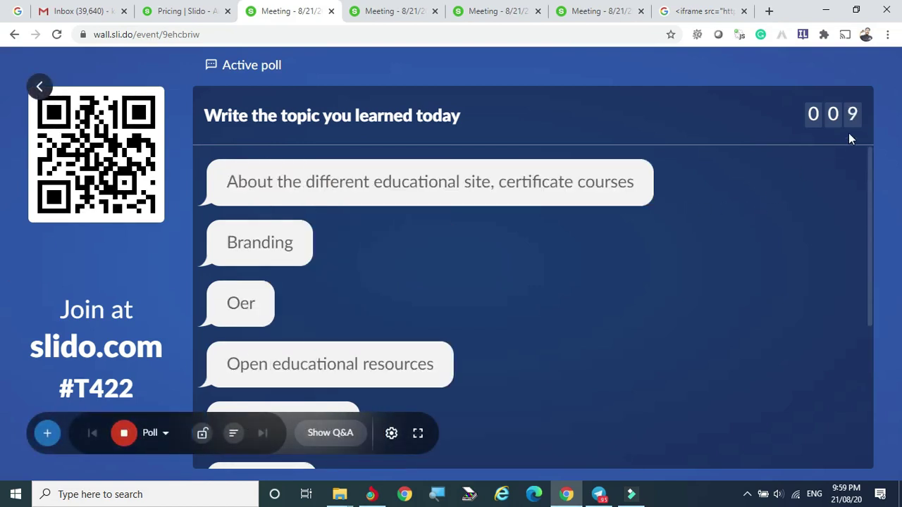
scroll(715, 214, down, 3)
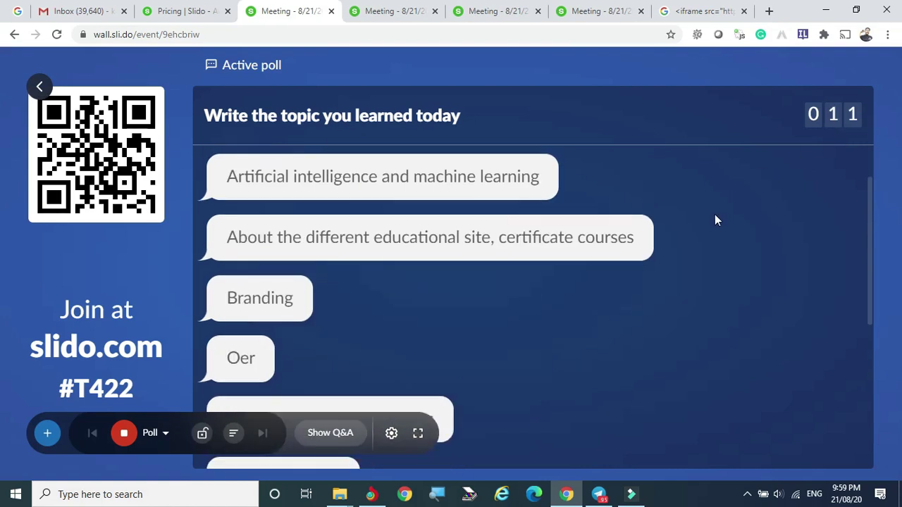
scroll(709, 221, down, 3)
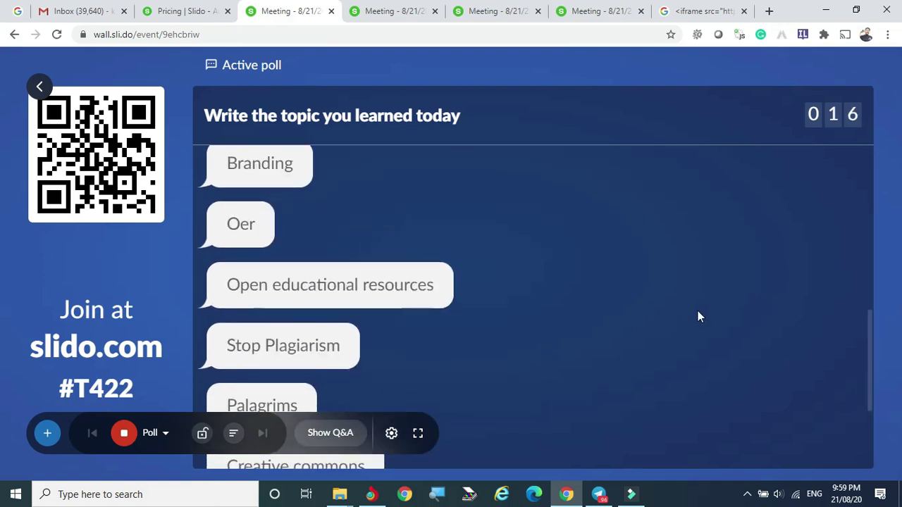
scroll(696, 315, down, 2)
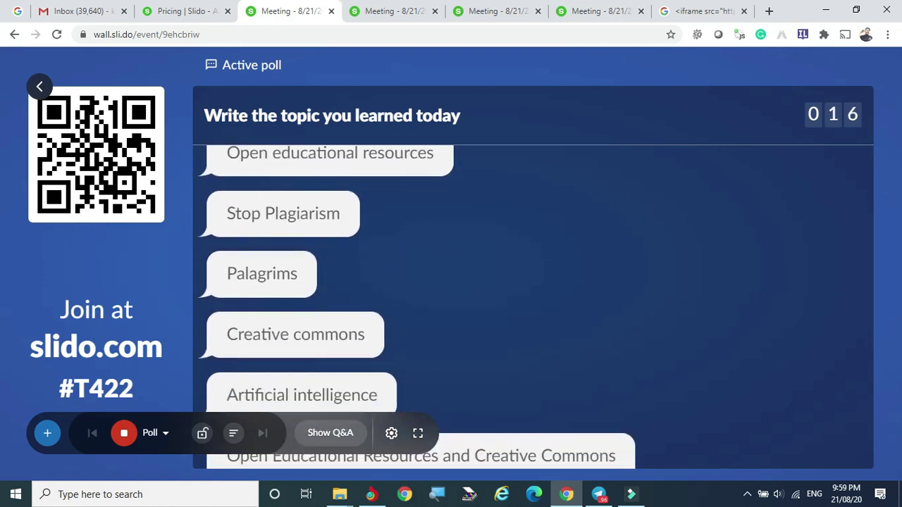
scroll(544, 277, up, 5)
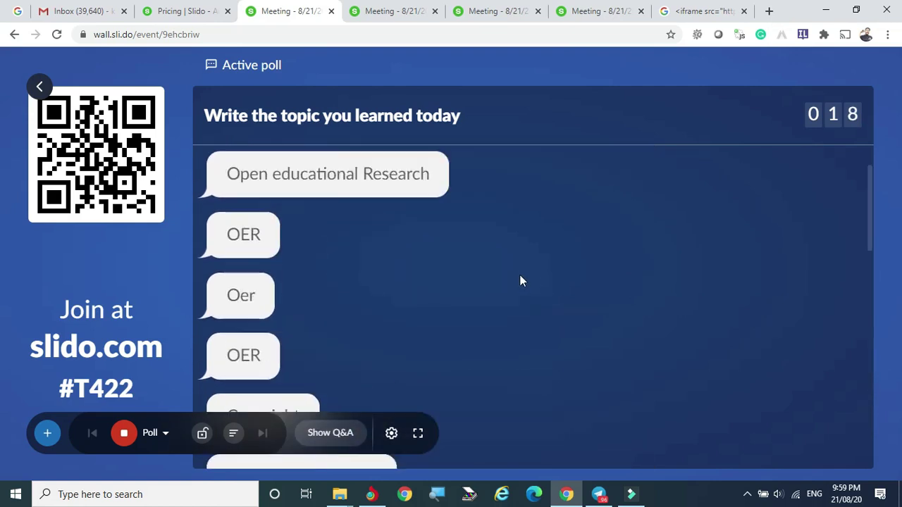
scroll(531, 314, up, 2)
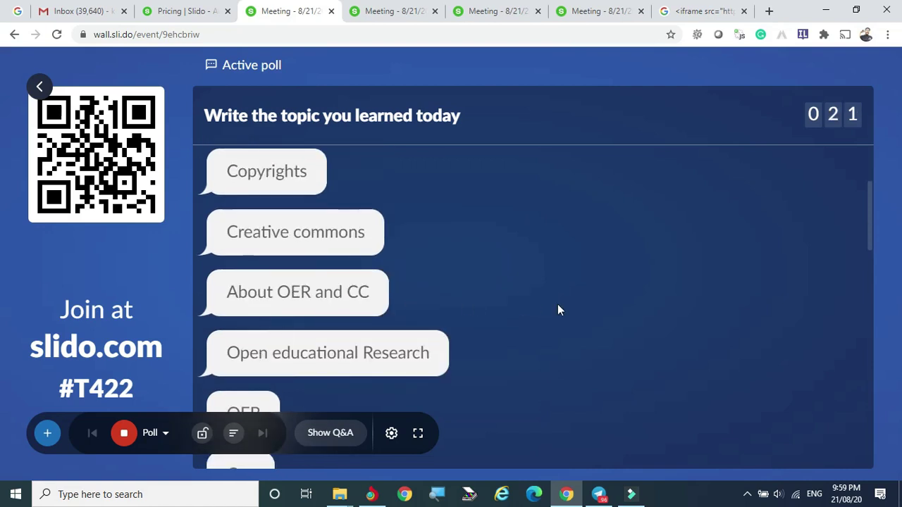
scroll(557, 304, down, 2)
scroll(664, 277, down, 2)
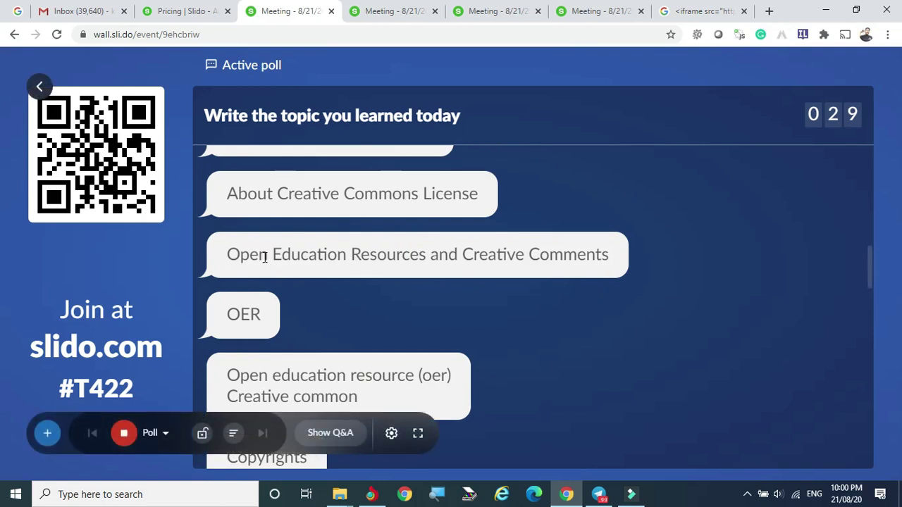
scroll(294, 243, down, 2)
scroll(302, 254, down, 1)
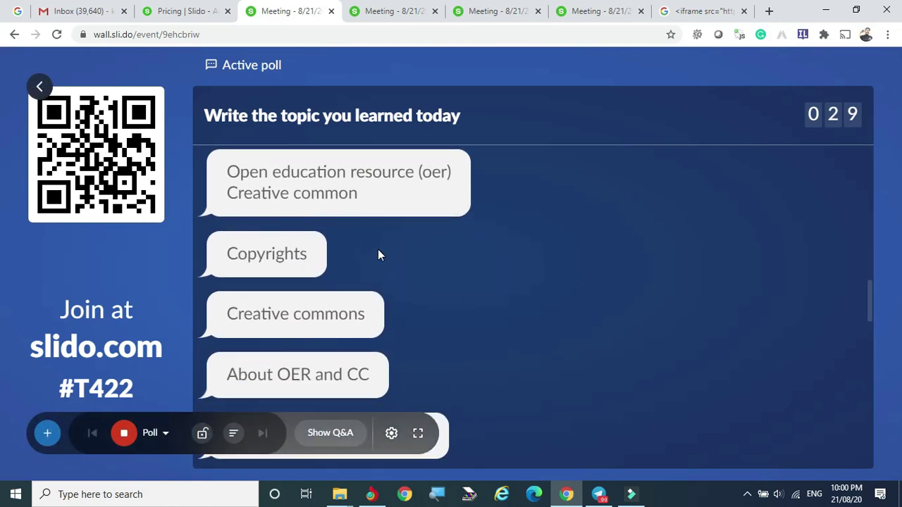
scroll(379, 250, down, 1)
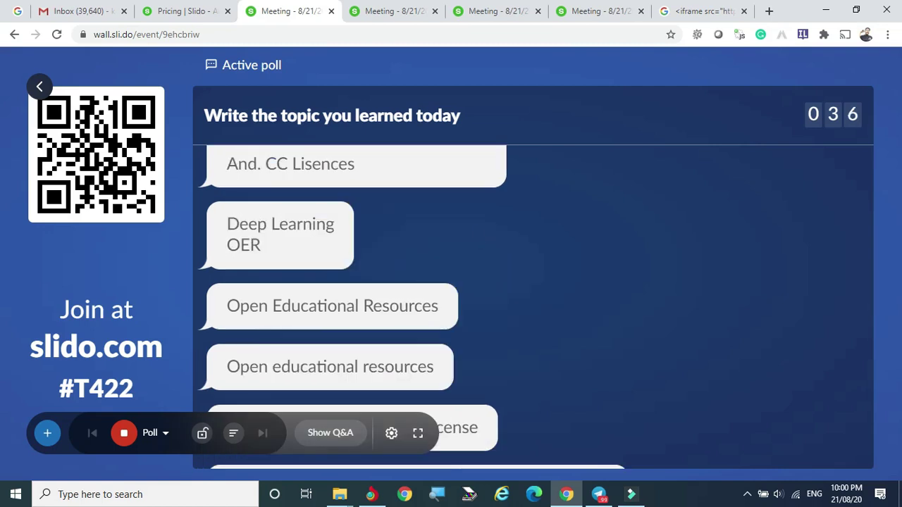
scroll(420, 214, up, 2)
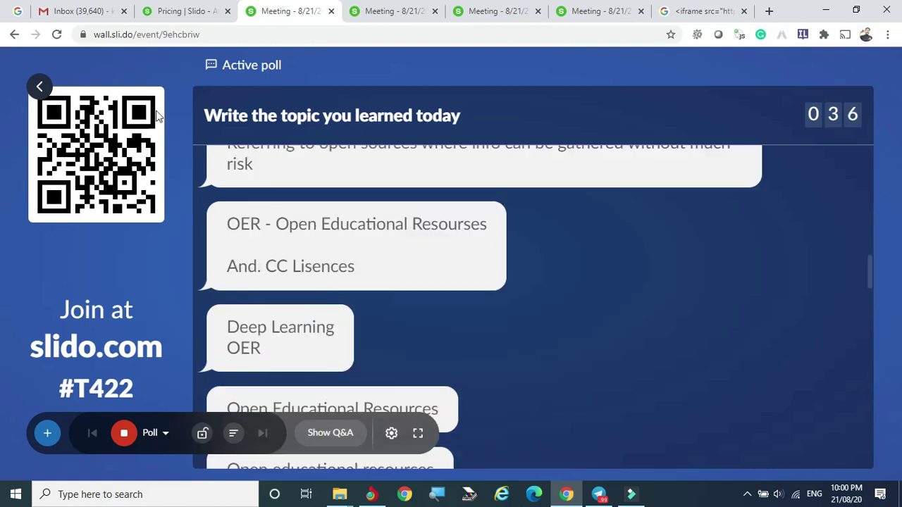